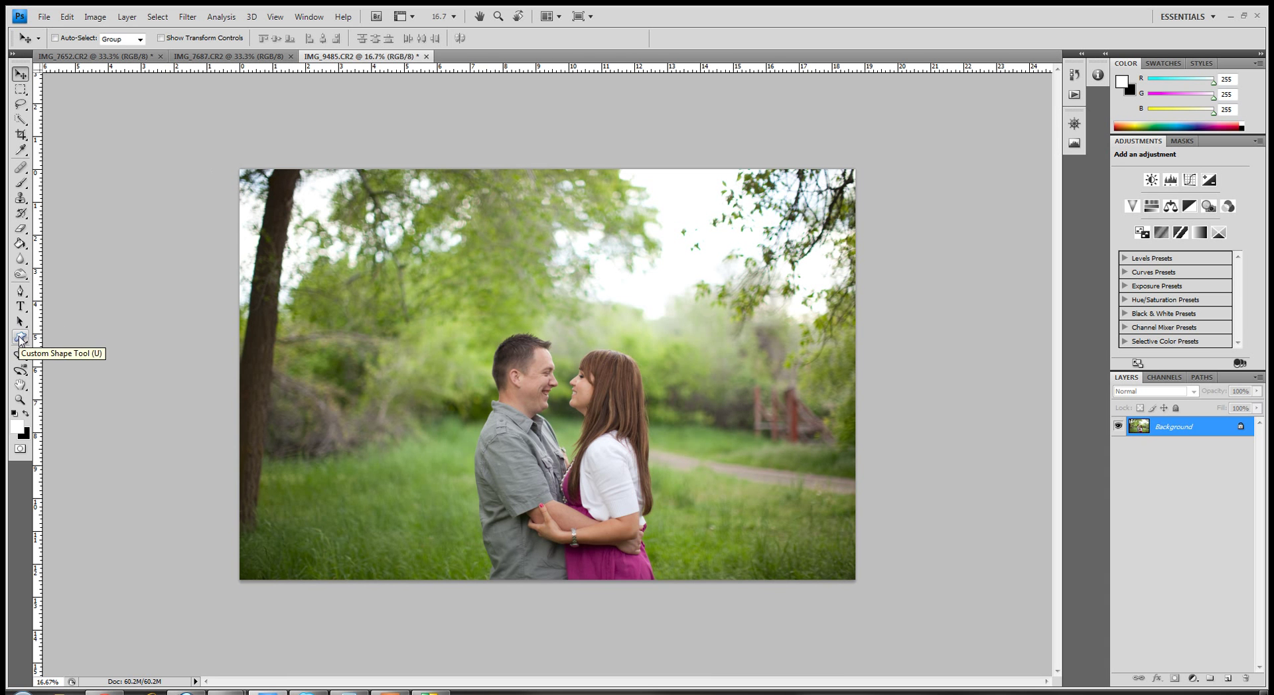
- Select the Custom Shape Tool and append the All shape set to the shape picker
left_click(21, 339)
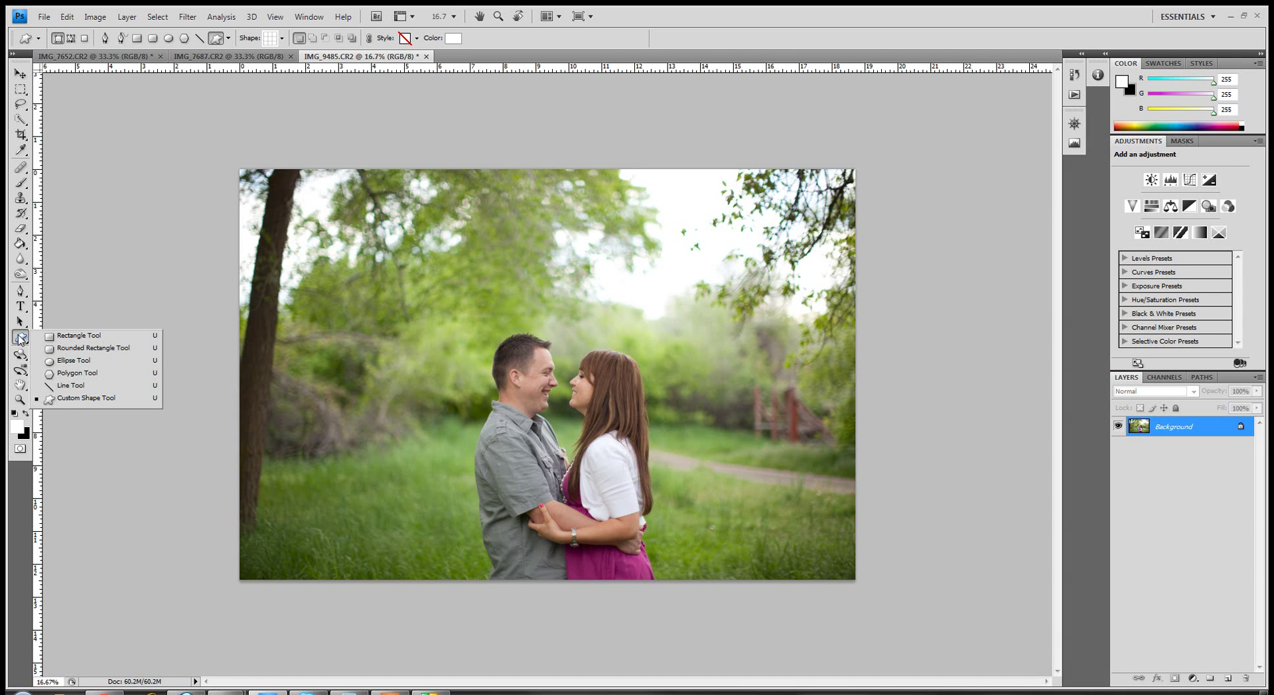
left_click(73, 399)
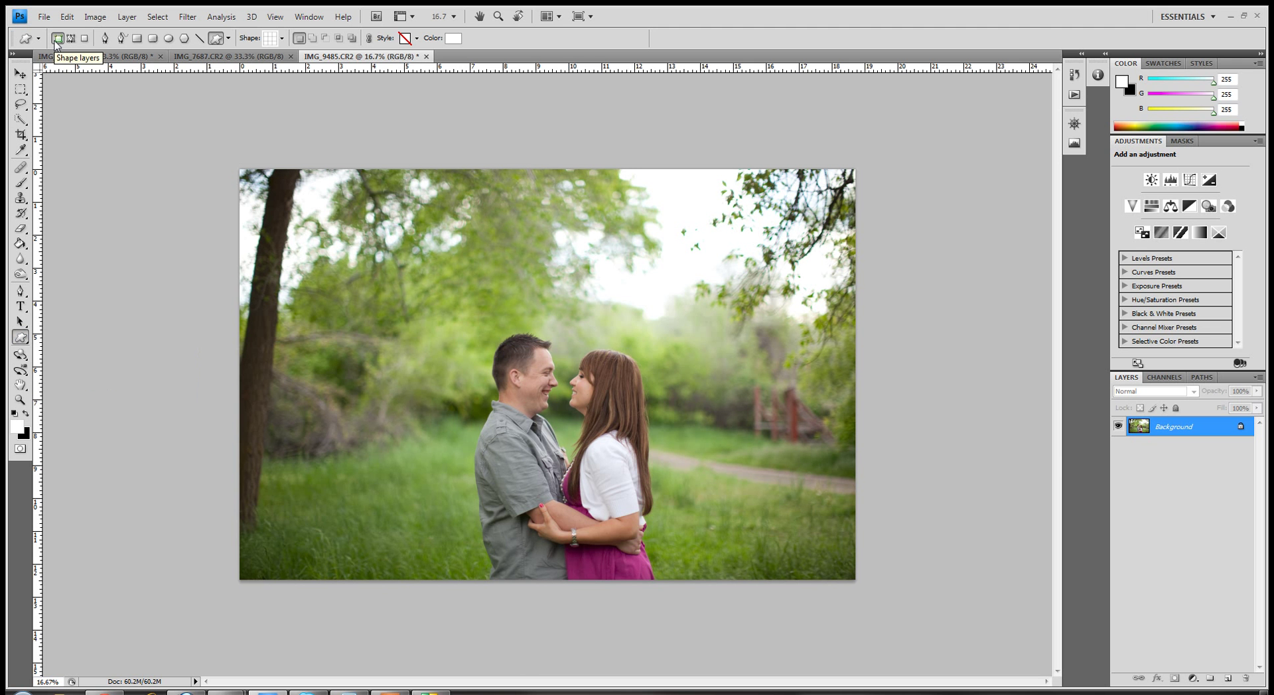
left_click(282, 38)
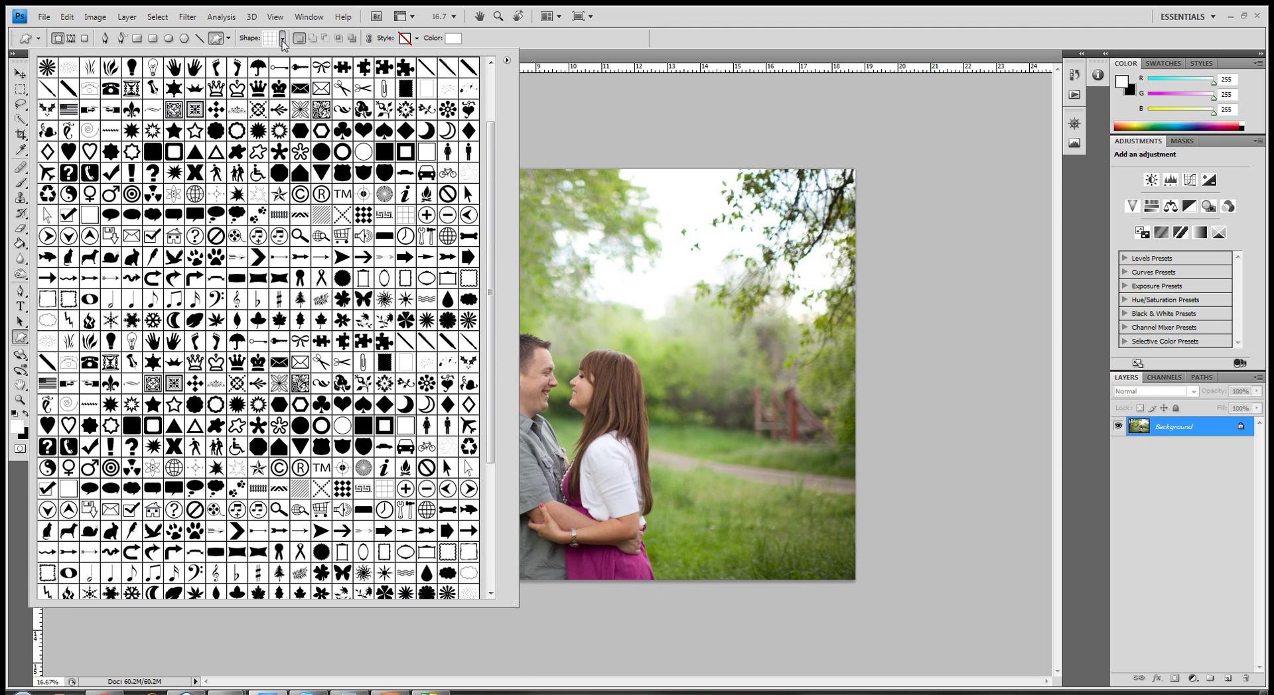
left_click(508, 61)
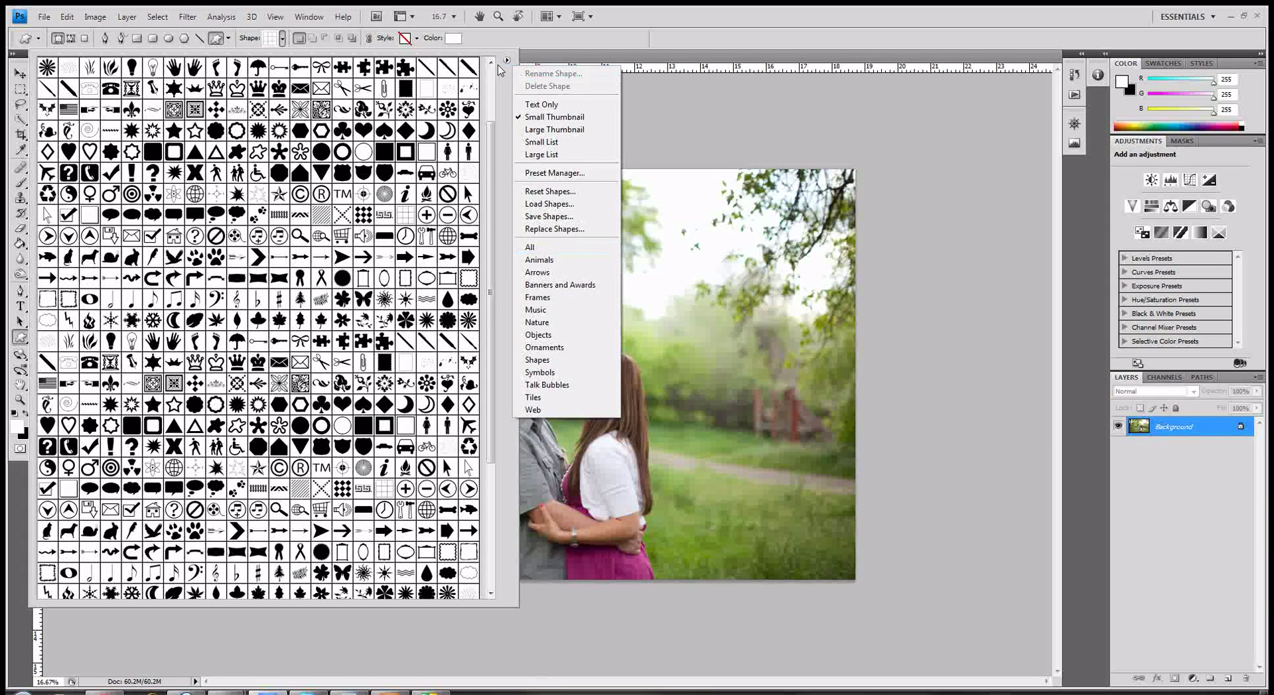
left_click(508, 61)
left_click(508, 61)
left_click(530, 247)
left_click(698, 267)
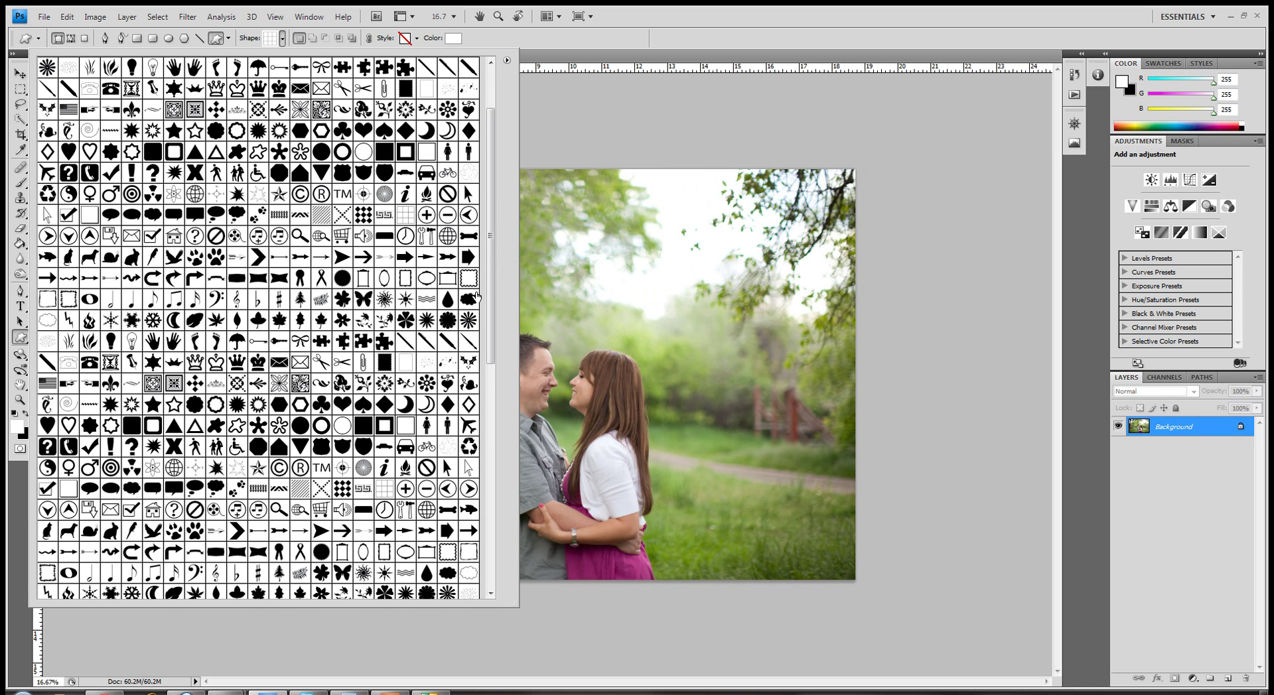
- Scroll the shape gallery and choose the grid shape
left_click_drag(491, 302, 495, 438)
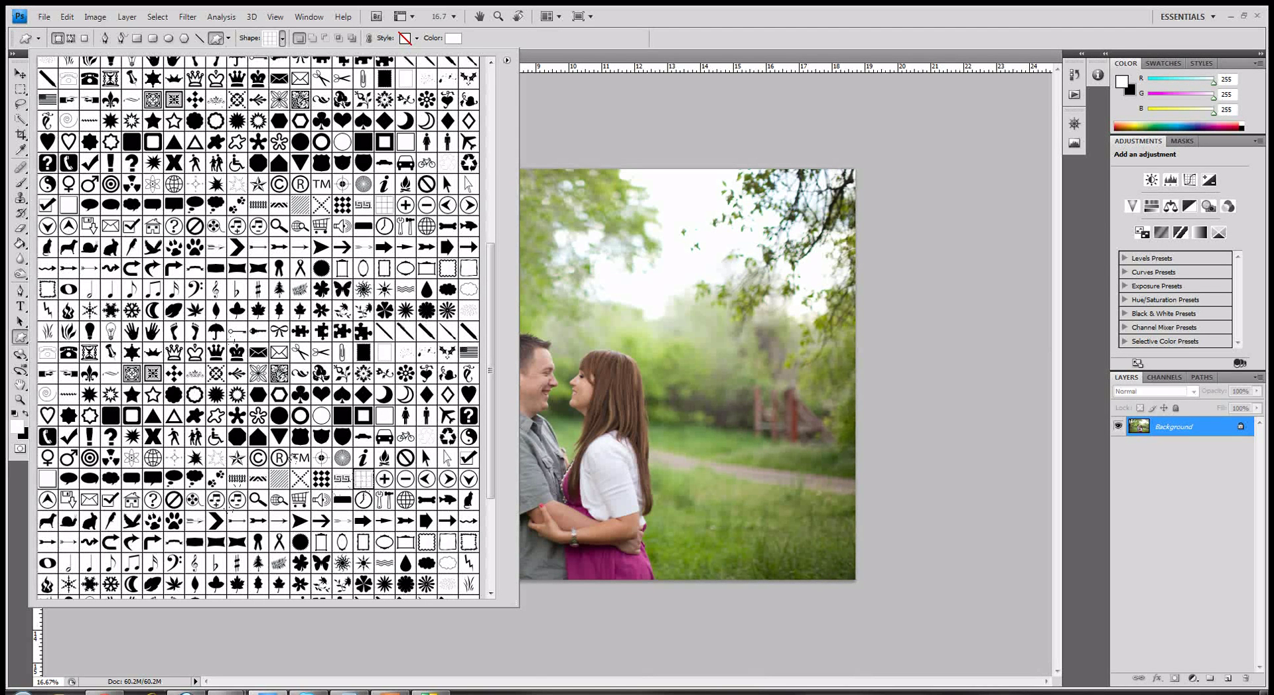
left_click(286, 443)
left_click(364, 481)
left_click(636, 35)
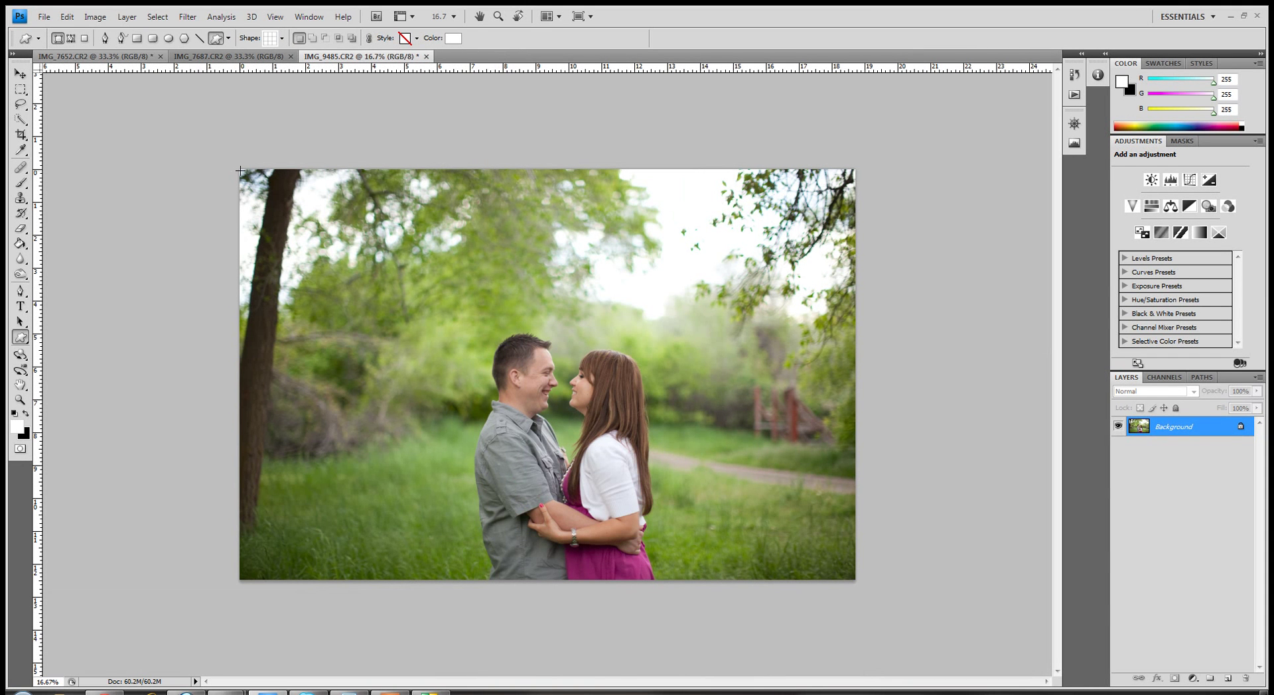
- Draw the grid shape from the photo's top-left to bottom-right corner as Shape 1
left_click_drag(238, 171, 856, 581)
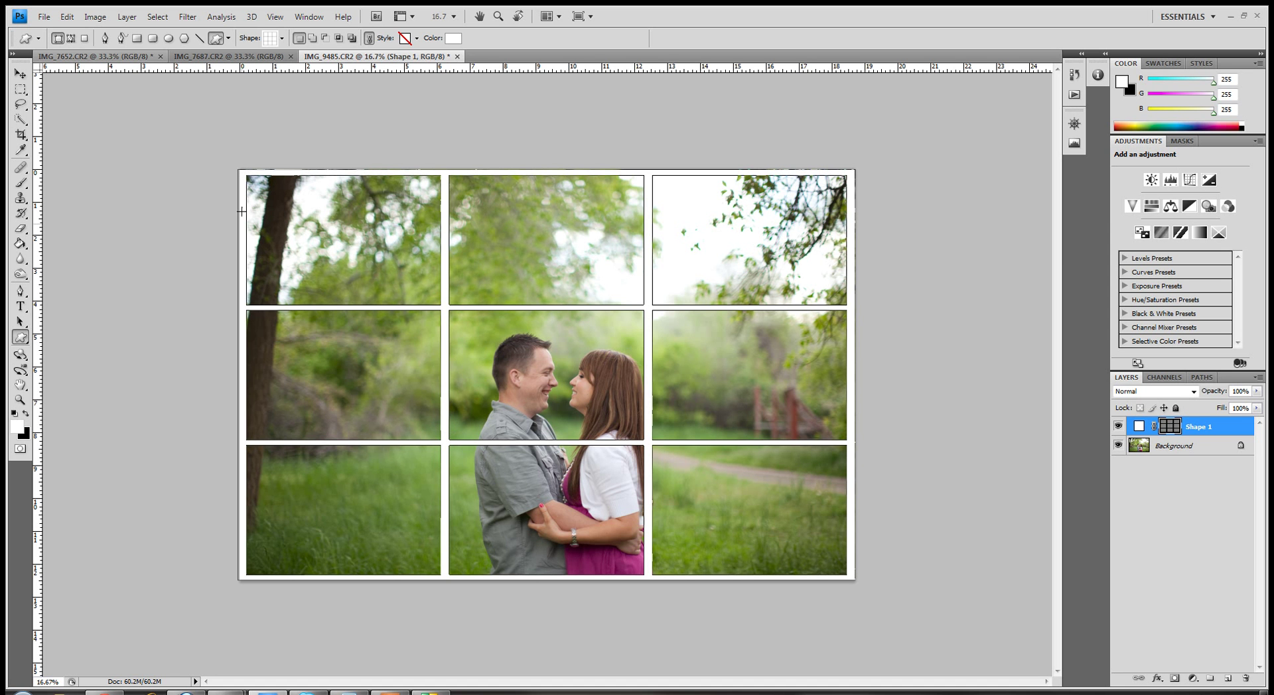
- Duplicate Background and scale the copy to about 130%, moving the couple onto the left third line
left_click(1187, 445)
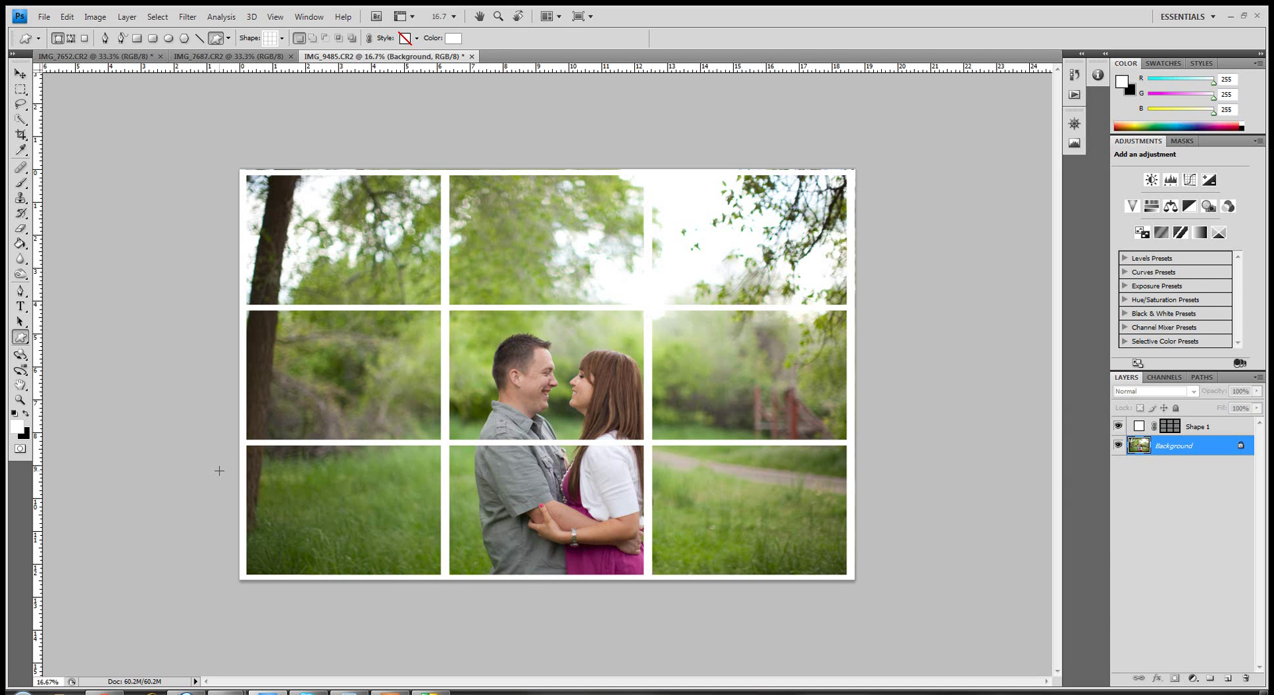
key("ctrl+j")
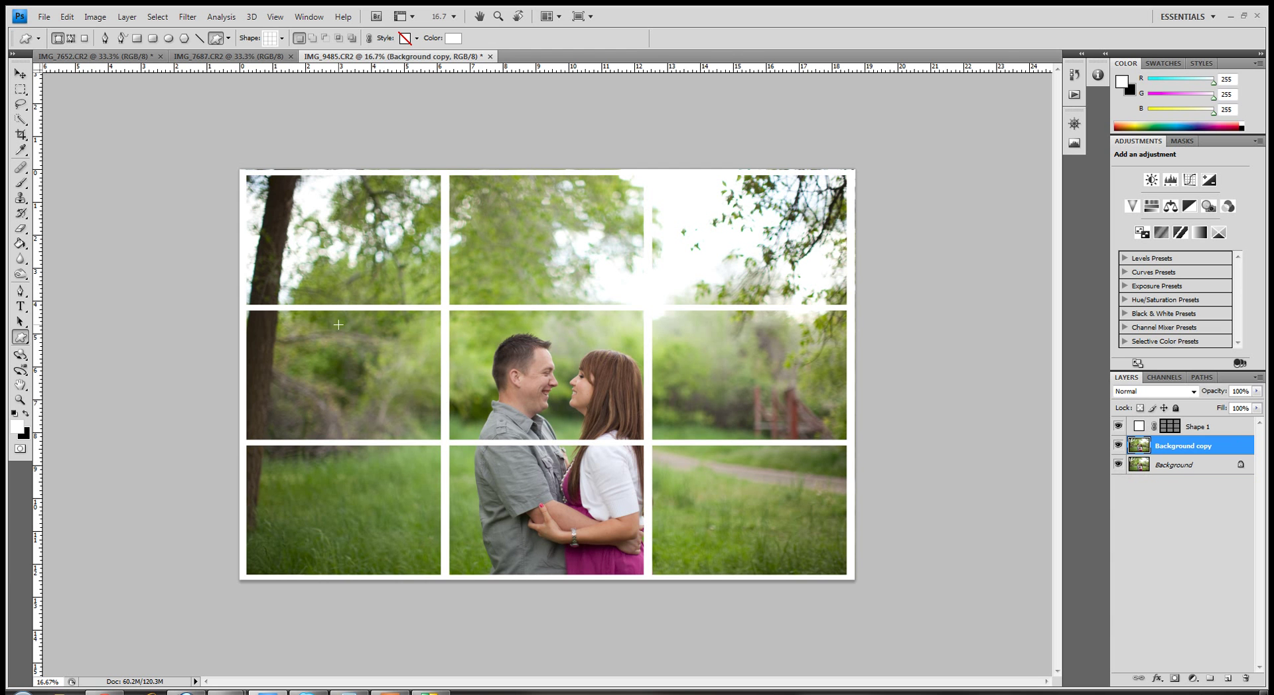
key("ctrl+t")
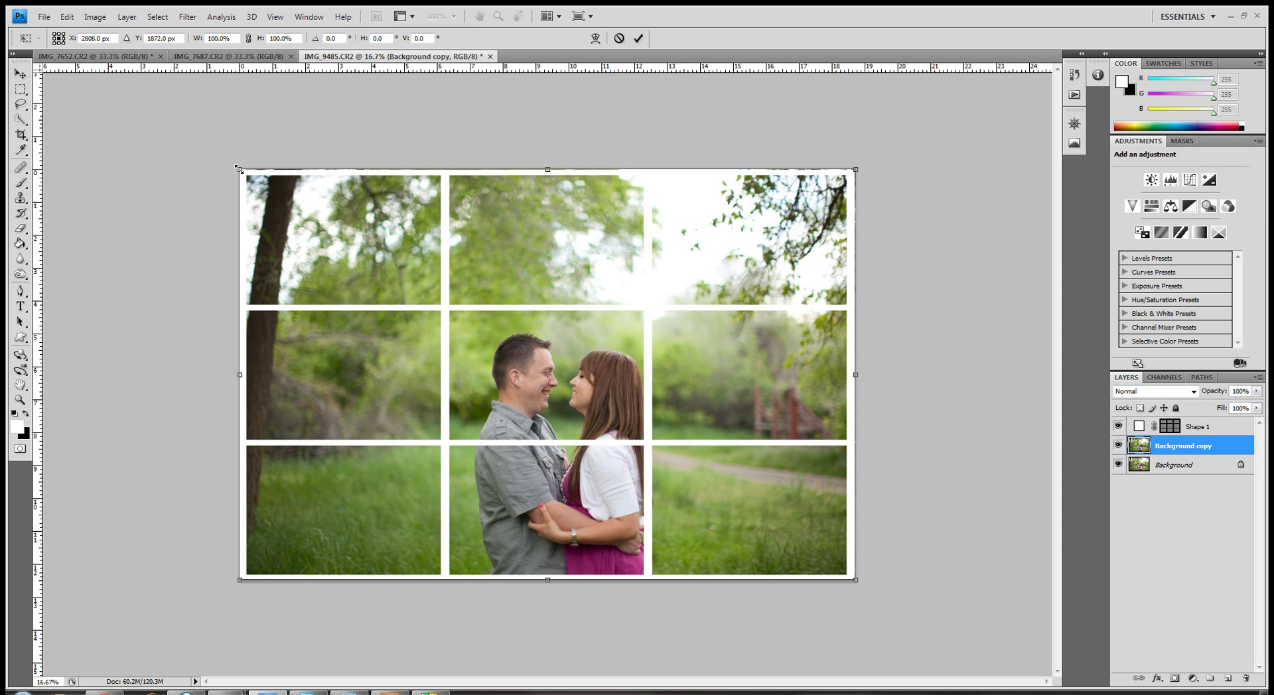
left_click_drag(238, 170, 194, 171)
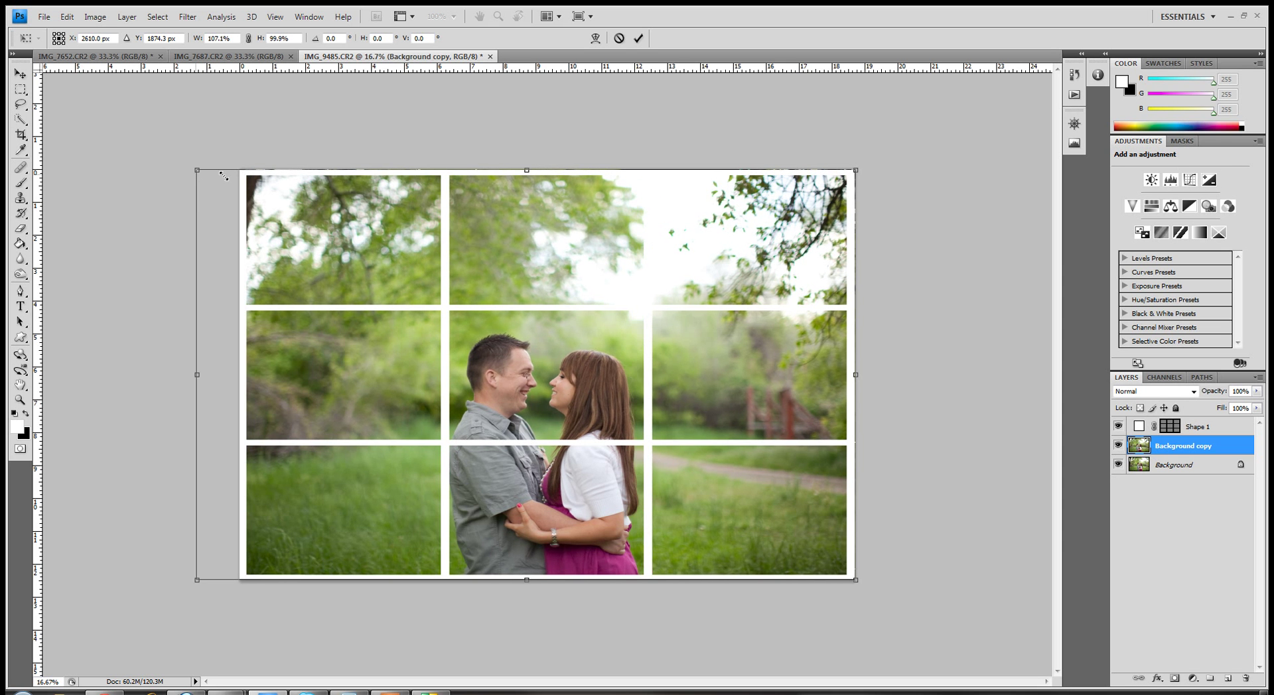
left_click_drag(224, 176, 61, 17)
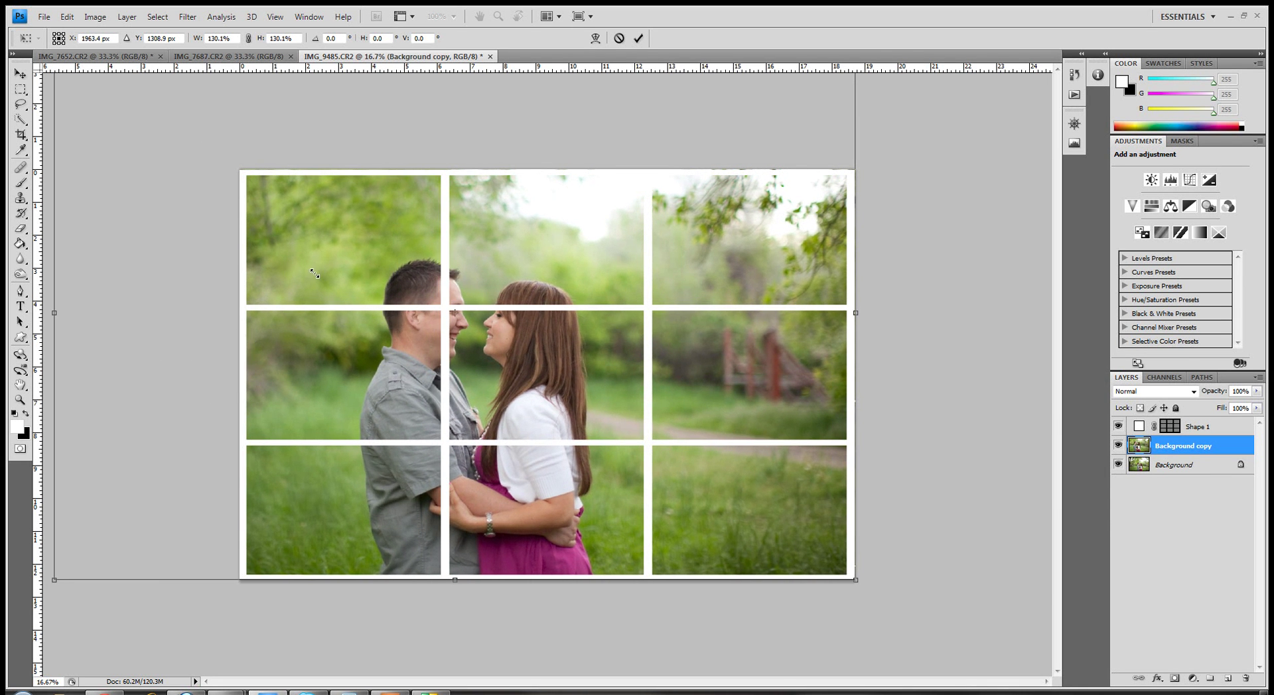
left_click_drag(451, 307, 451, 307)
- Commit the transform and delete the Shape 1 grid layer
key("u")
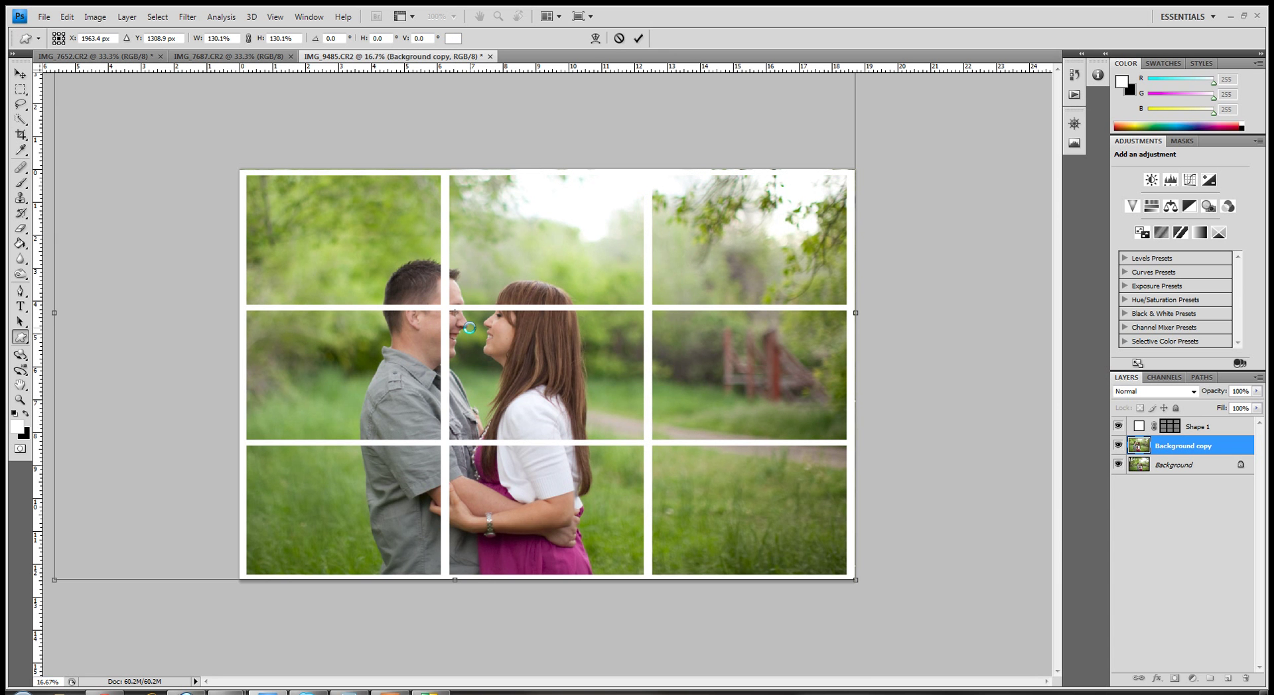
key("Return")
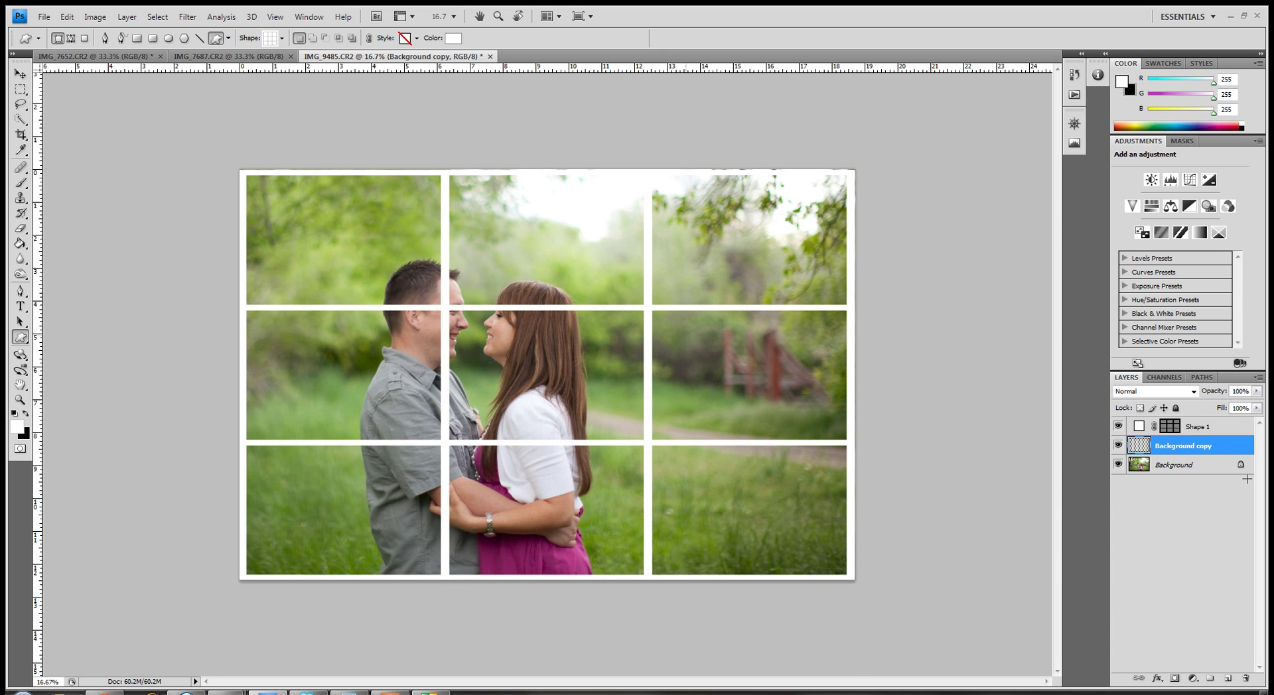
left_click(1184, 428)
left_click(1119, 427)
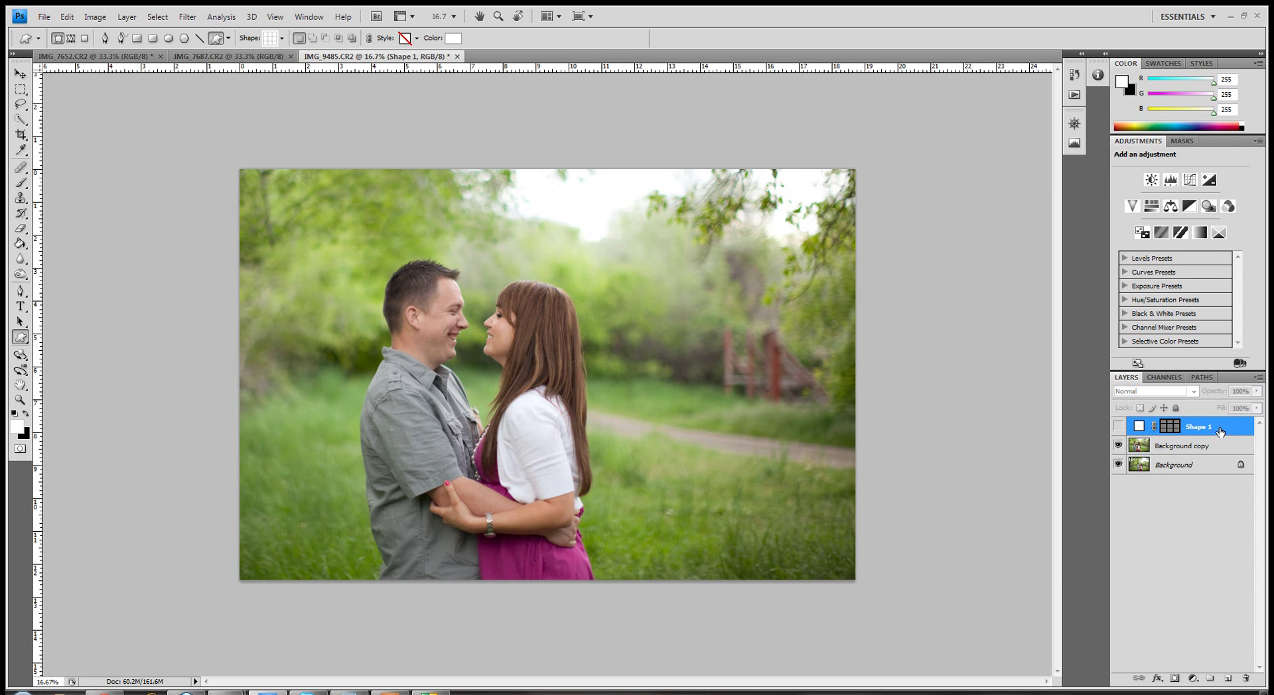
left_click_drag(1218, 430, 1245, 678)
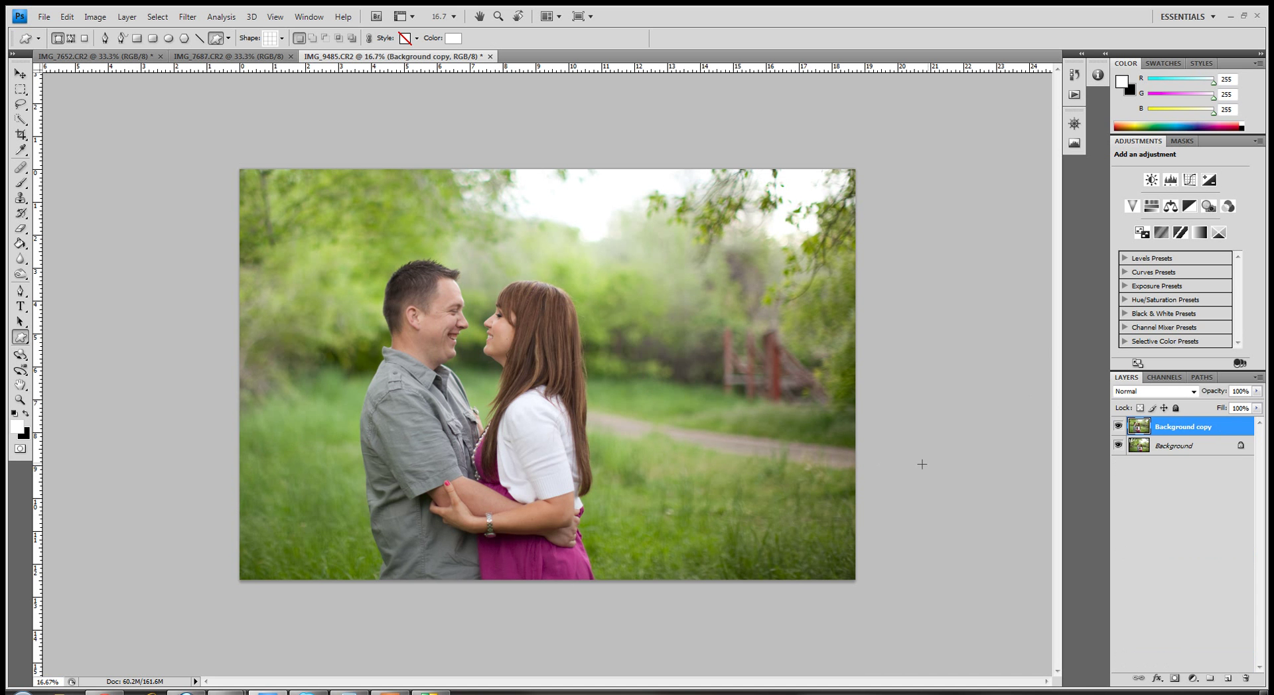
- Compare the recomposed copy with the original, then merge it into Background
left_click(1118, 427)
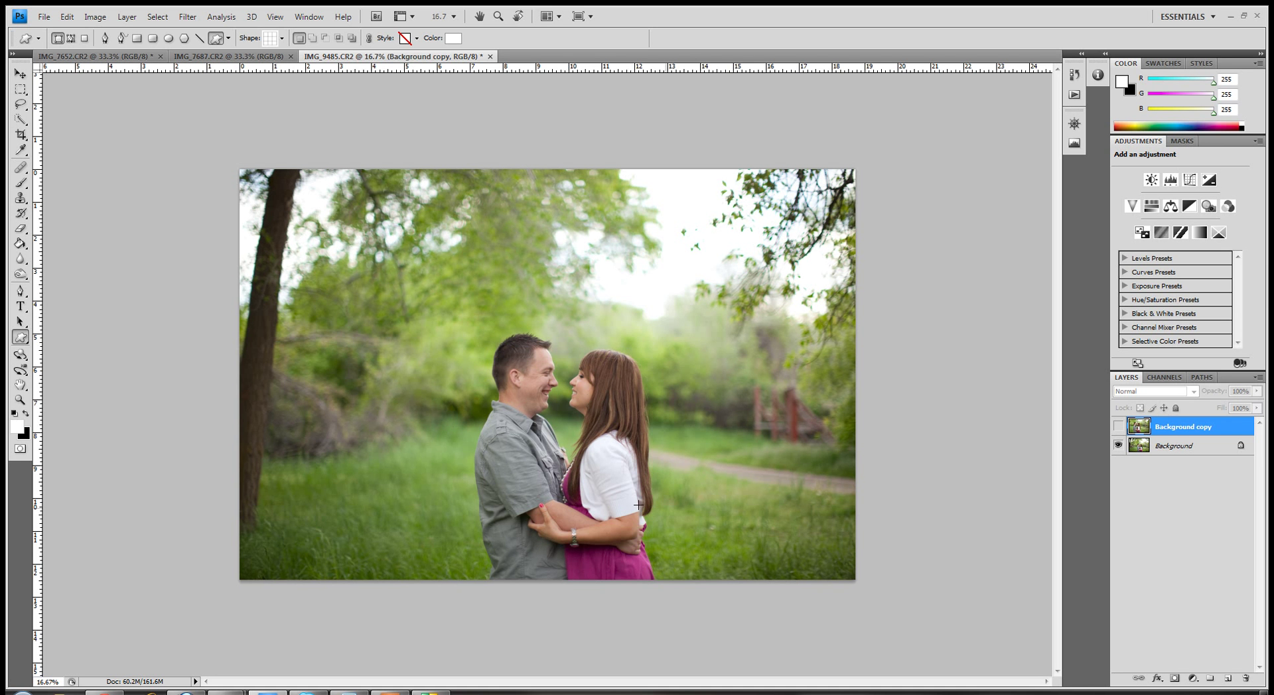
left_click(1117, 427)
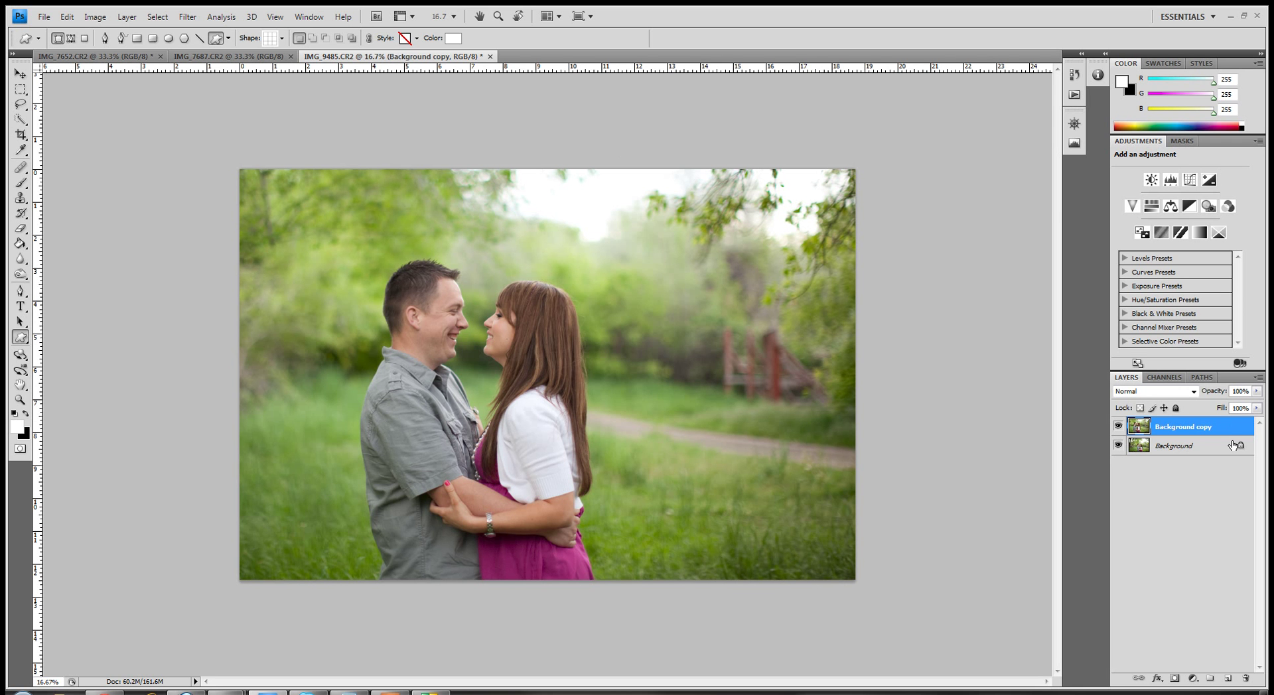
key("ctrl+e")
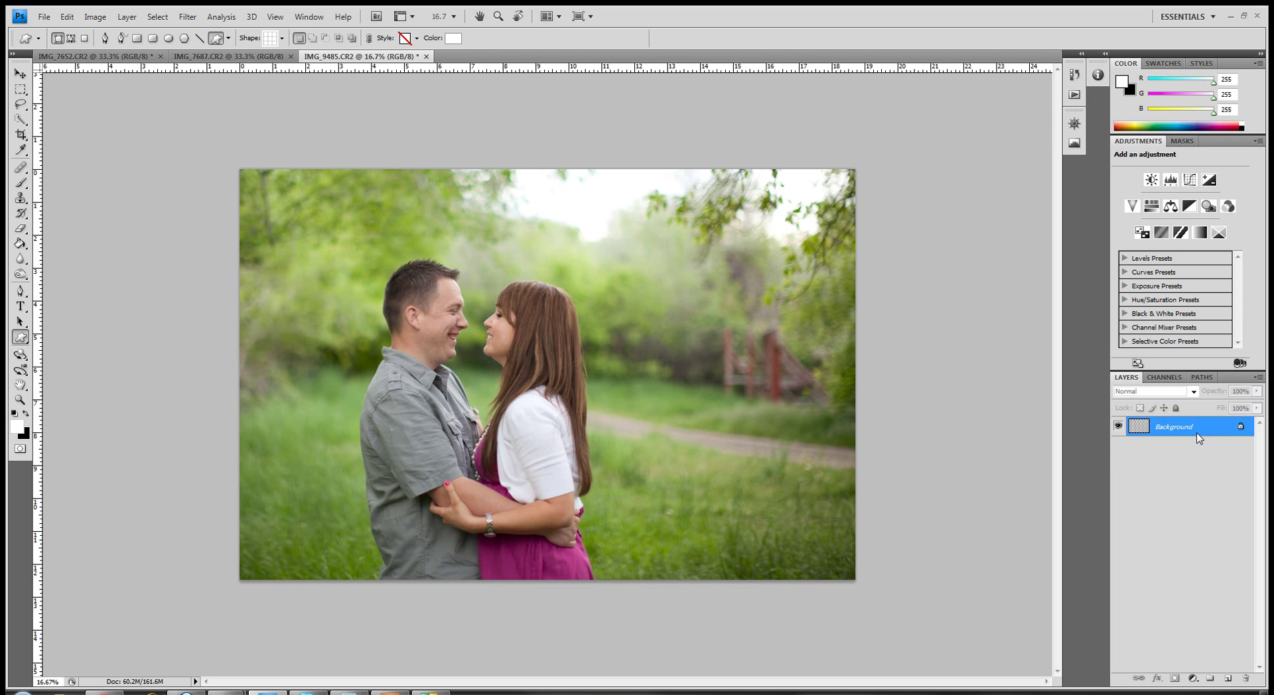
- Revert the image to its original opened state using the History snapshot
left_click(1073, 94)
left_click(909, 67)
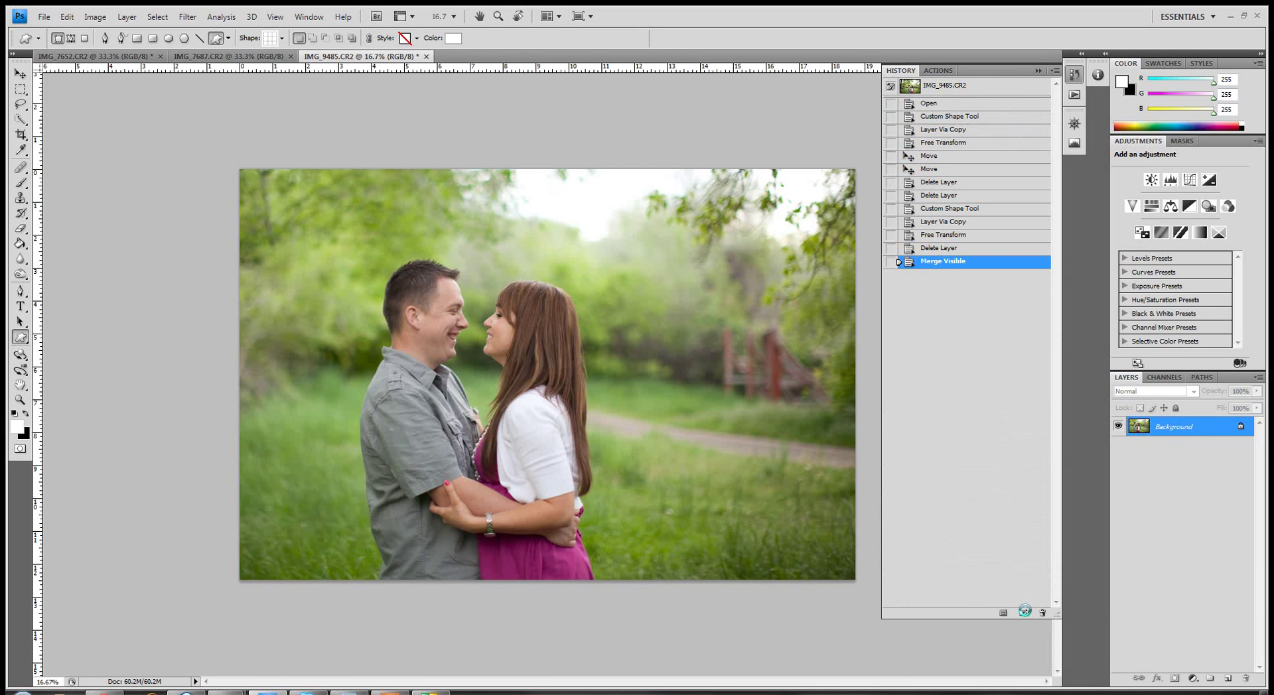
scroll(955, 80, "up", 1)
left_click(947, 86)
left_click(938, 70)
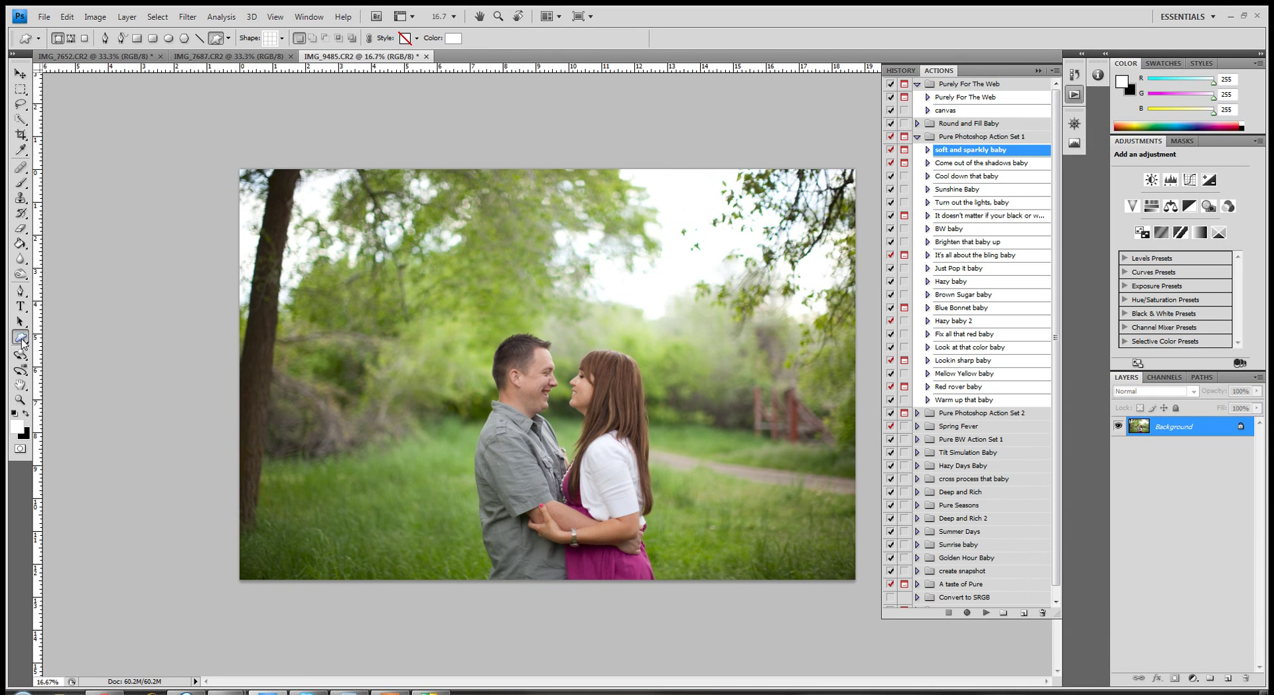
- Draw a new grid shape over the couple and shift it right and down
right_click(22, 342)
left_click(73, 403)
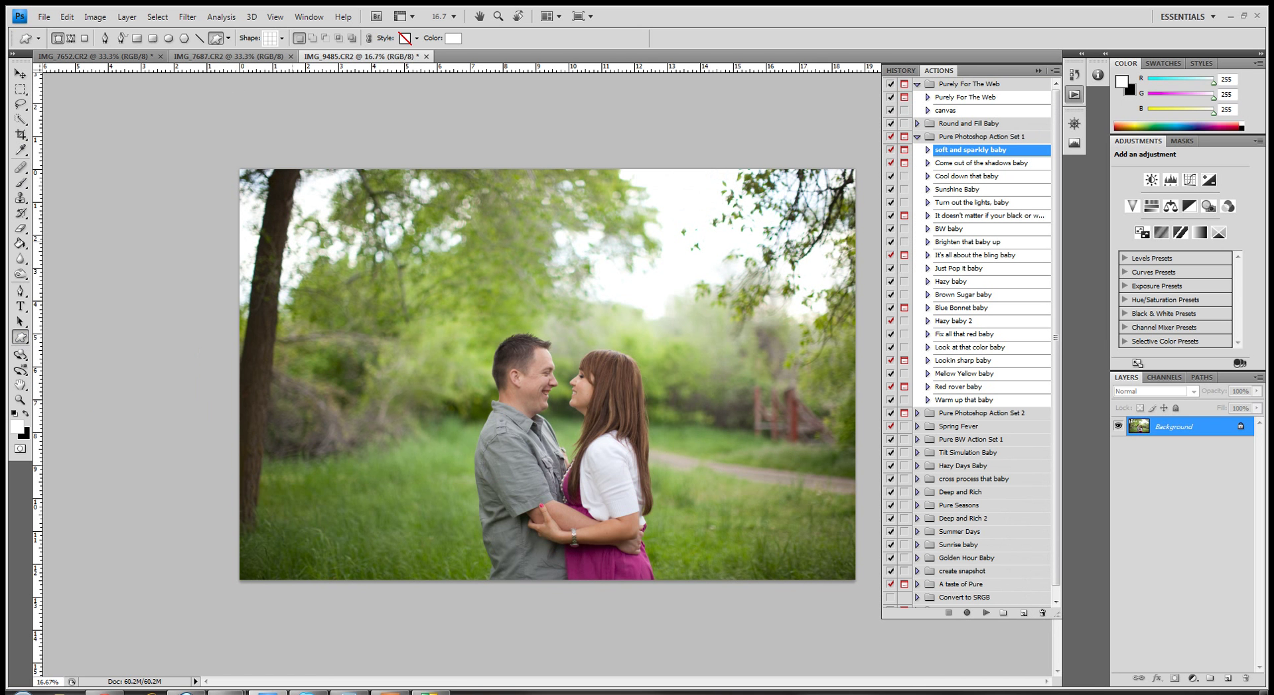
left_click_drag(294, 251, 700, 560)
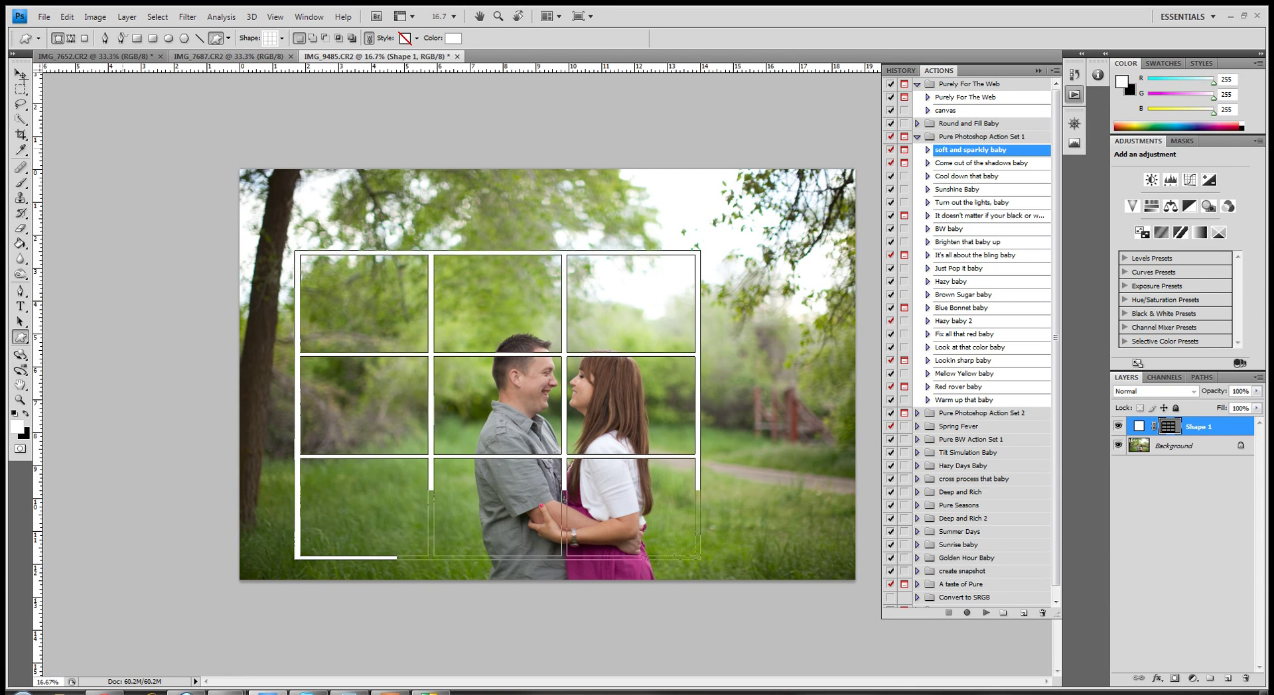
left_click(20, 75)
left_click_drag(494, 268, 556, 275)
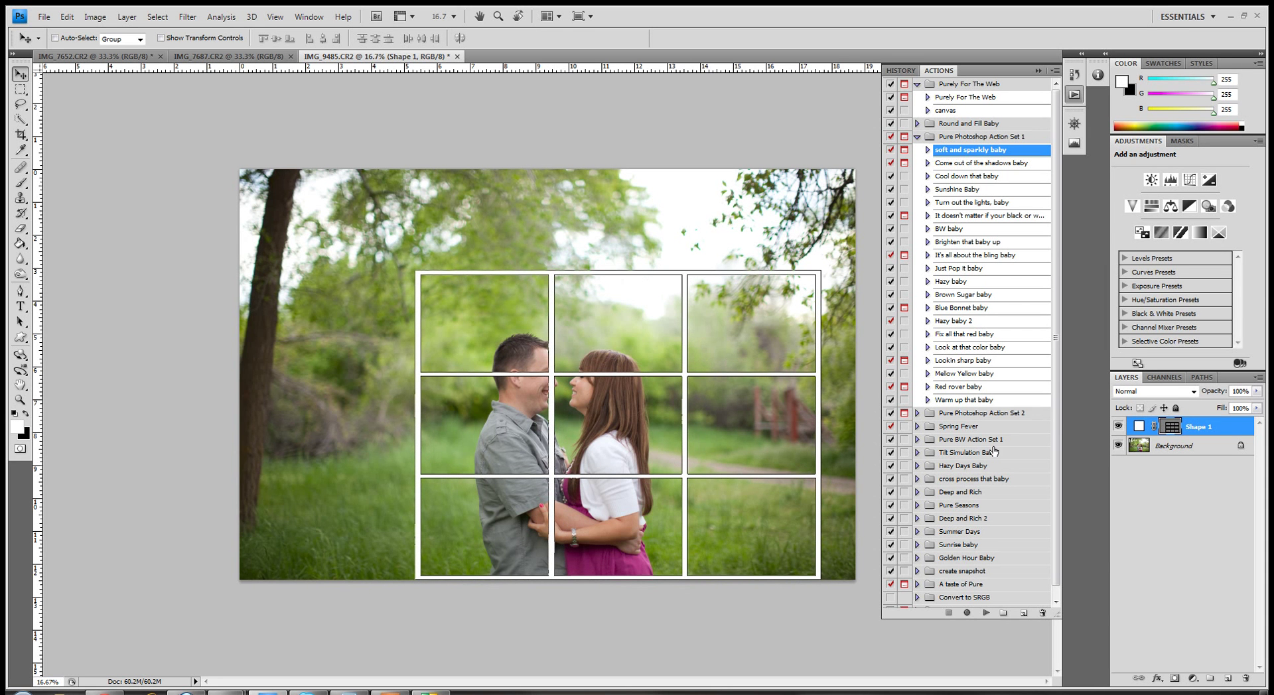
left_click(21, 134)
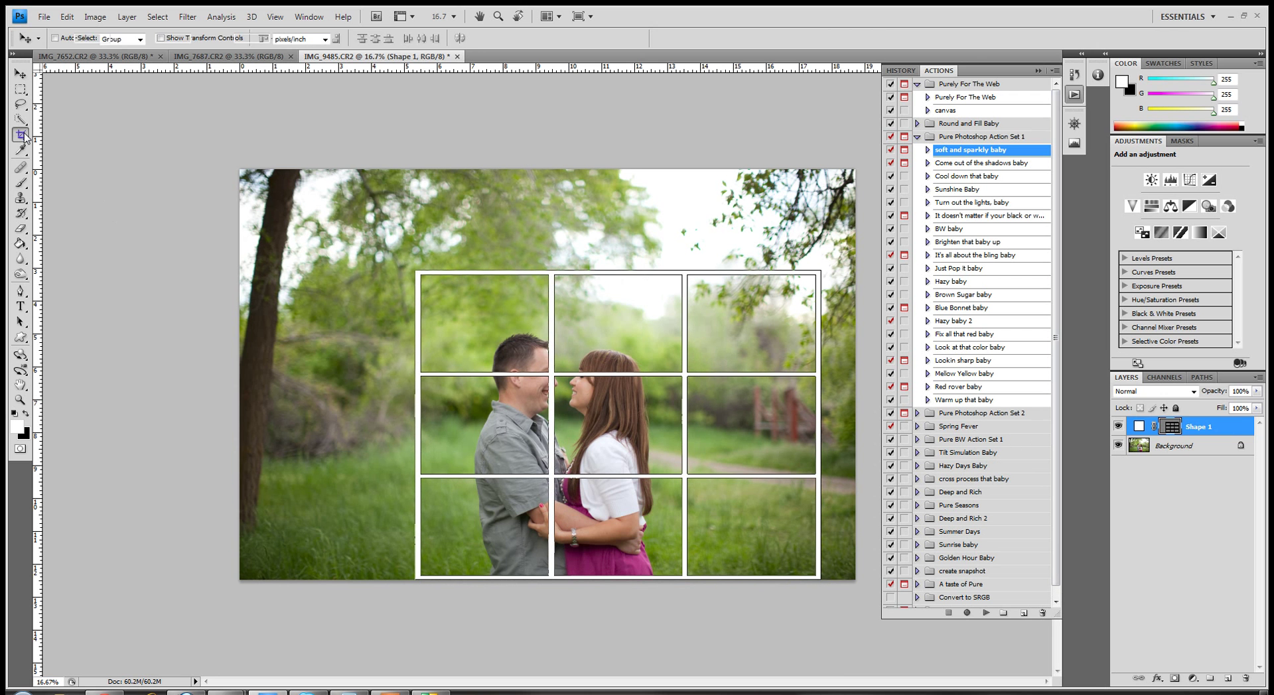
- Crop the photo to the grid's outline, hide the grid lines and check the result
left_click(1214, 454)
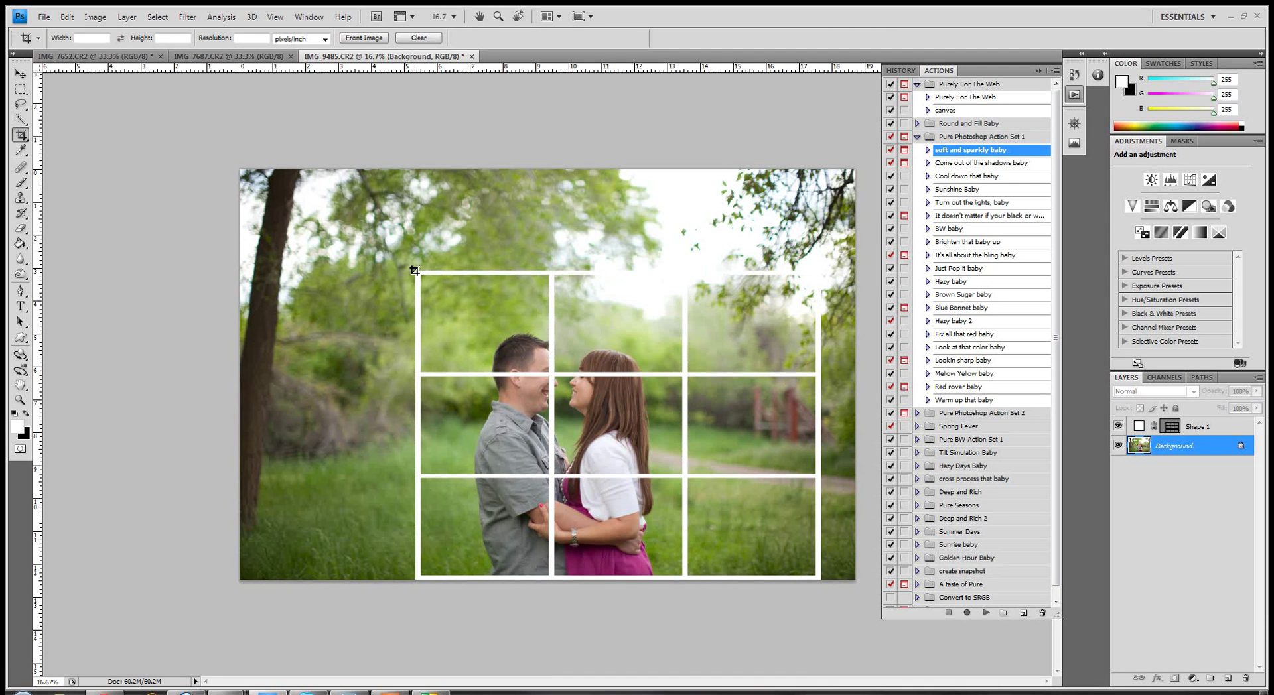
left_click_drag(418, 271, 817, 584)
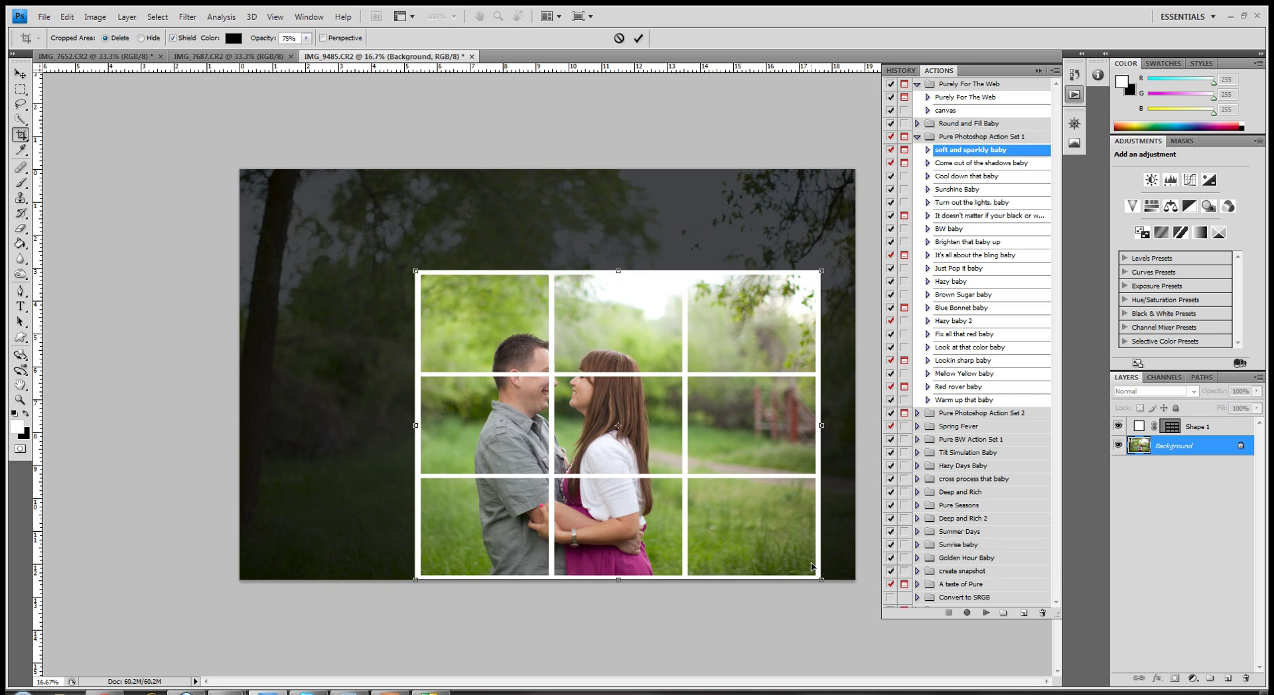
key("Return")
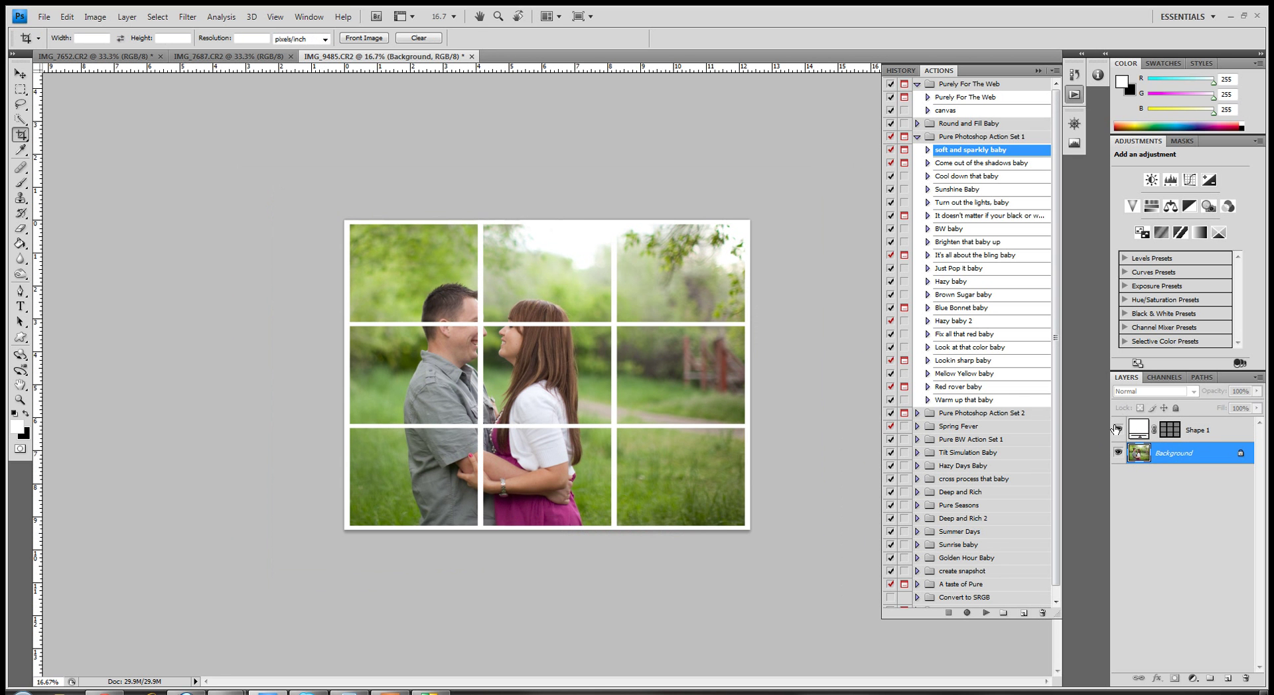
left_click(1117, 431)
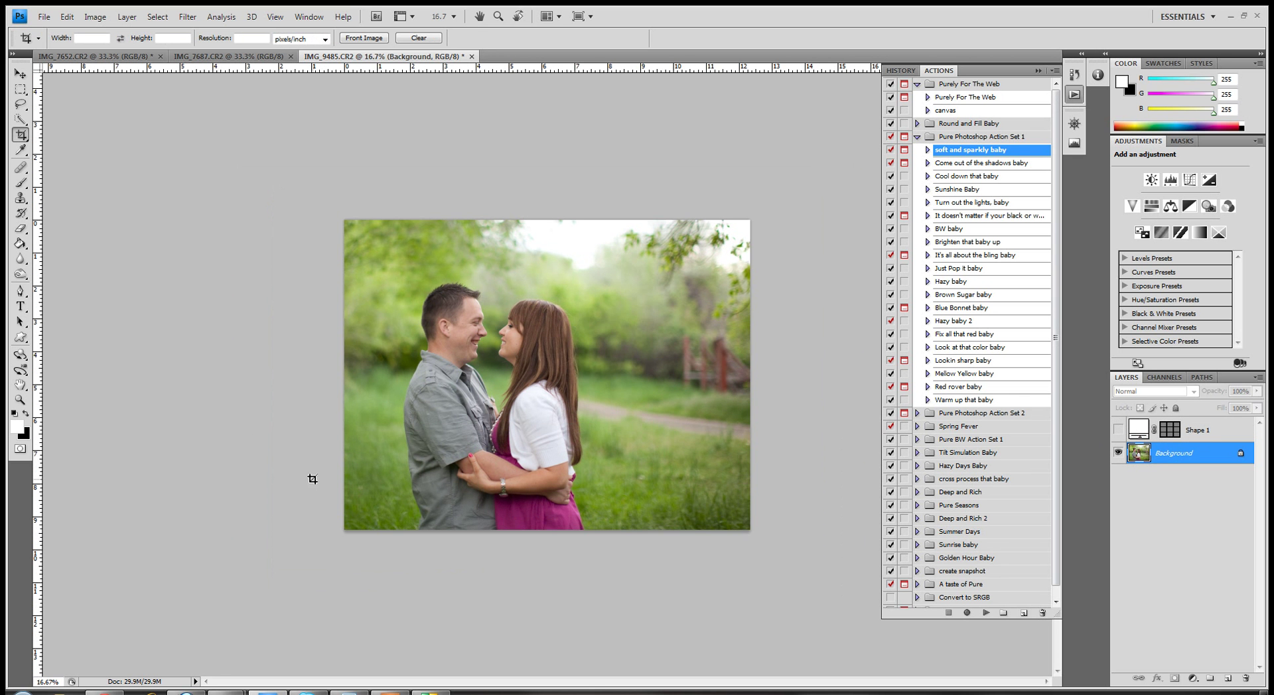
left_click(20, 400)
left_click(627, 391)
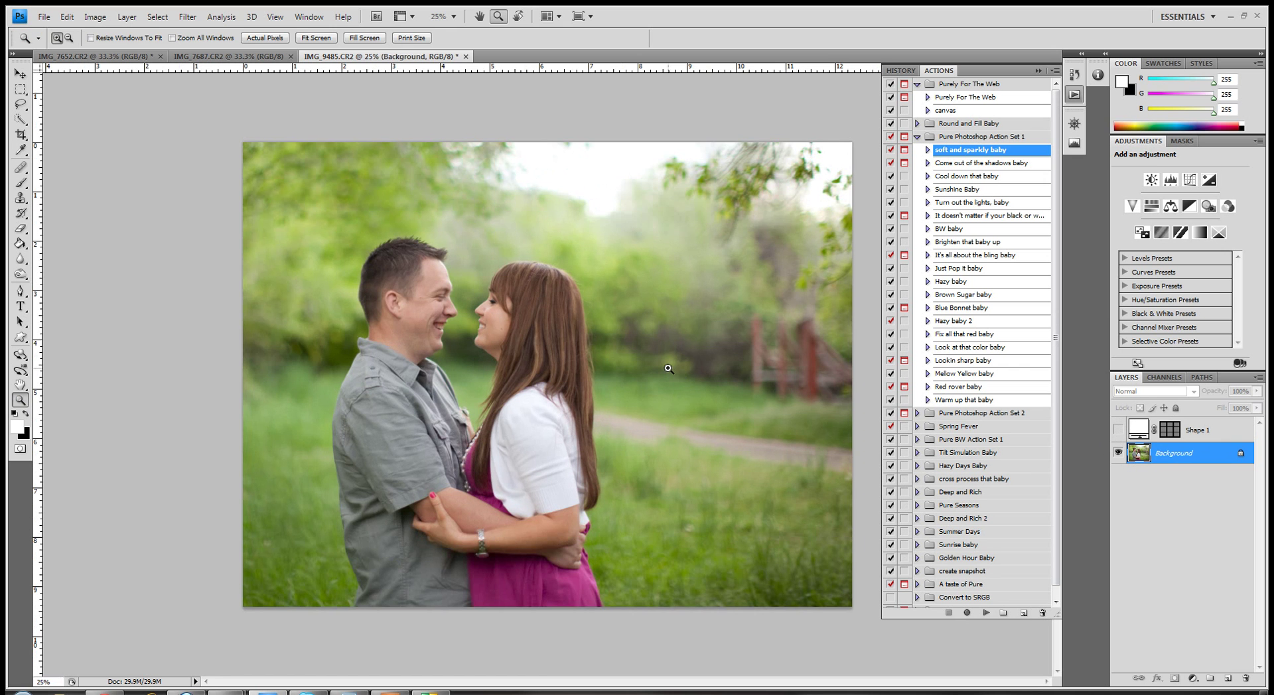
key("alt")
left_click(669, 369, "alt")
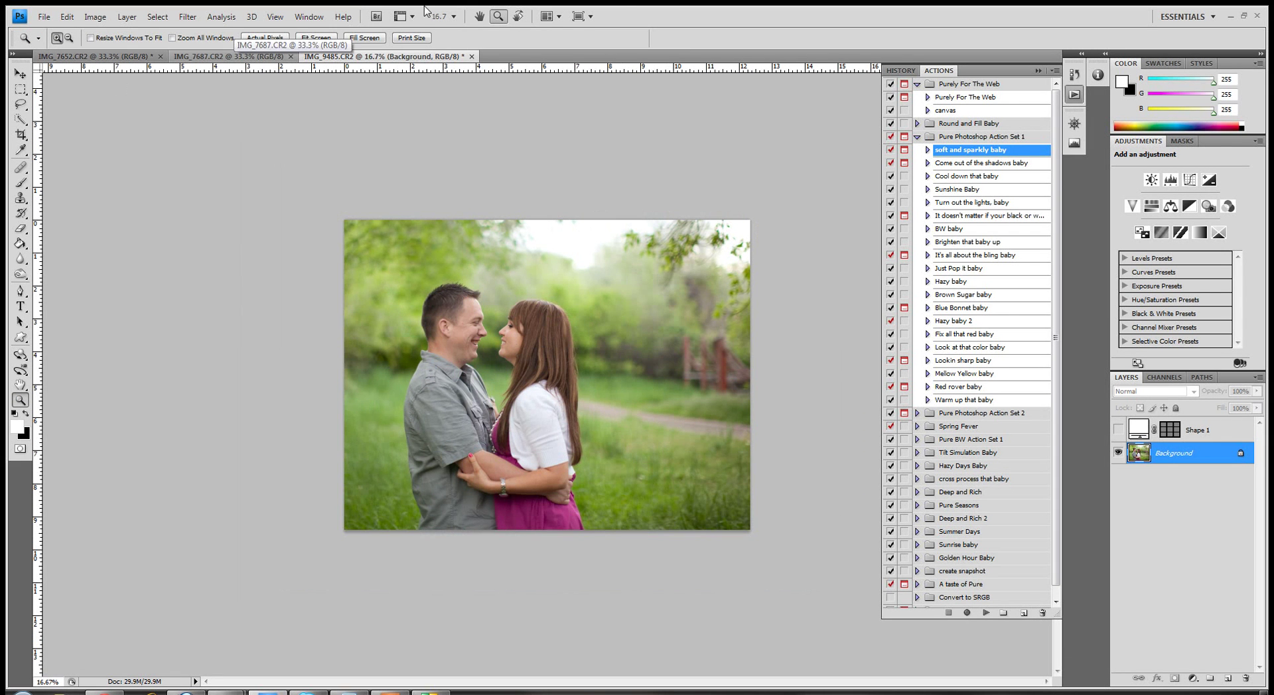
- Save the cropped state as Snapshot 2 and compare it against Snapshot 1
left_click(899, 71)
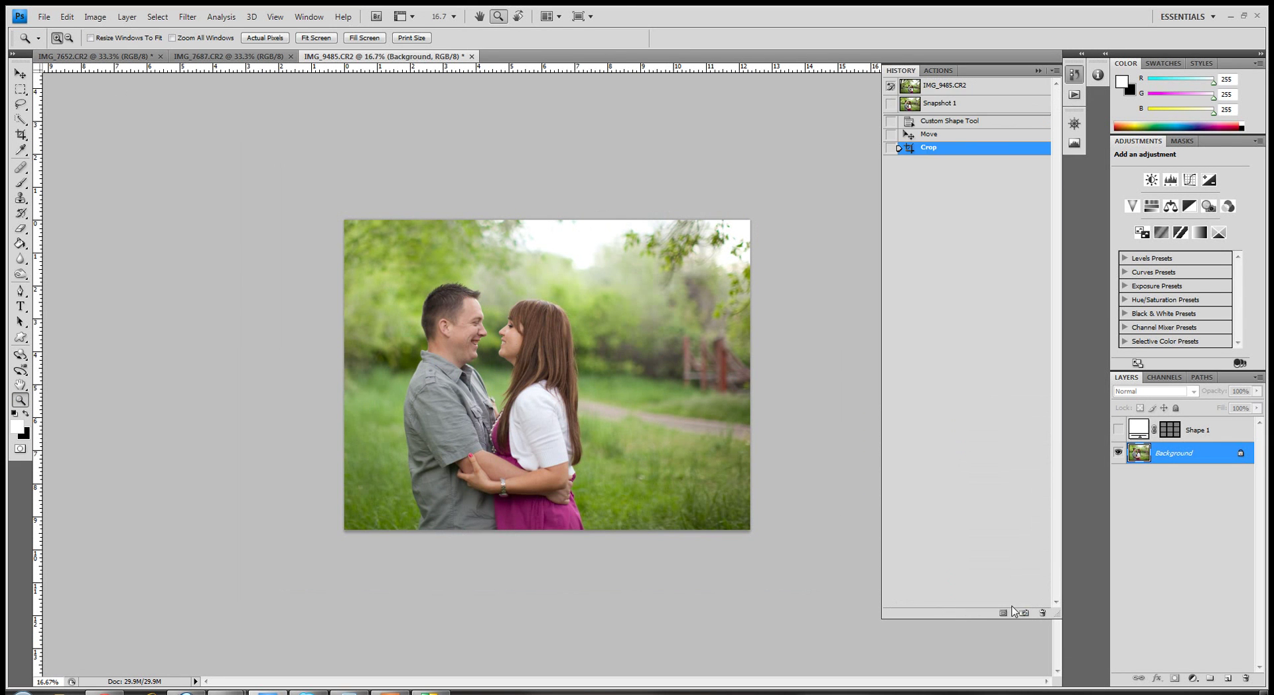
left_click(1024, 613)
left_click(1003, 112)
left_click(993, 132)
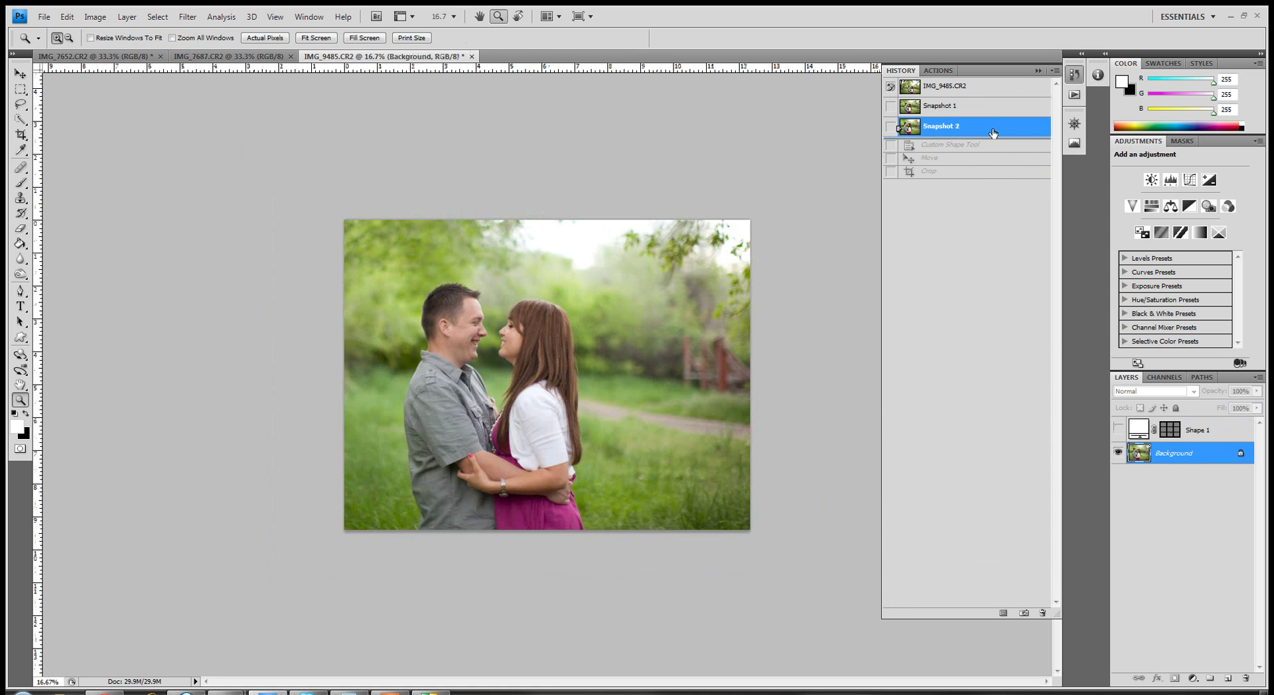
left_click(982, 112)
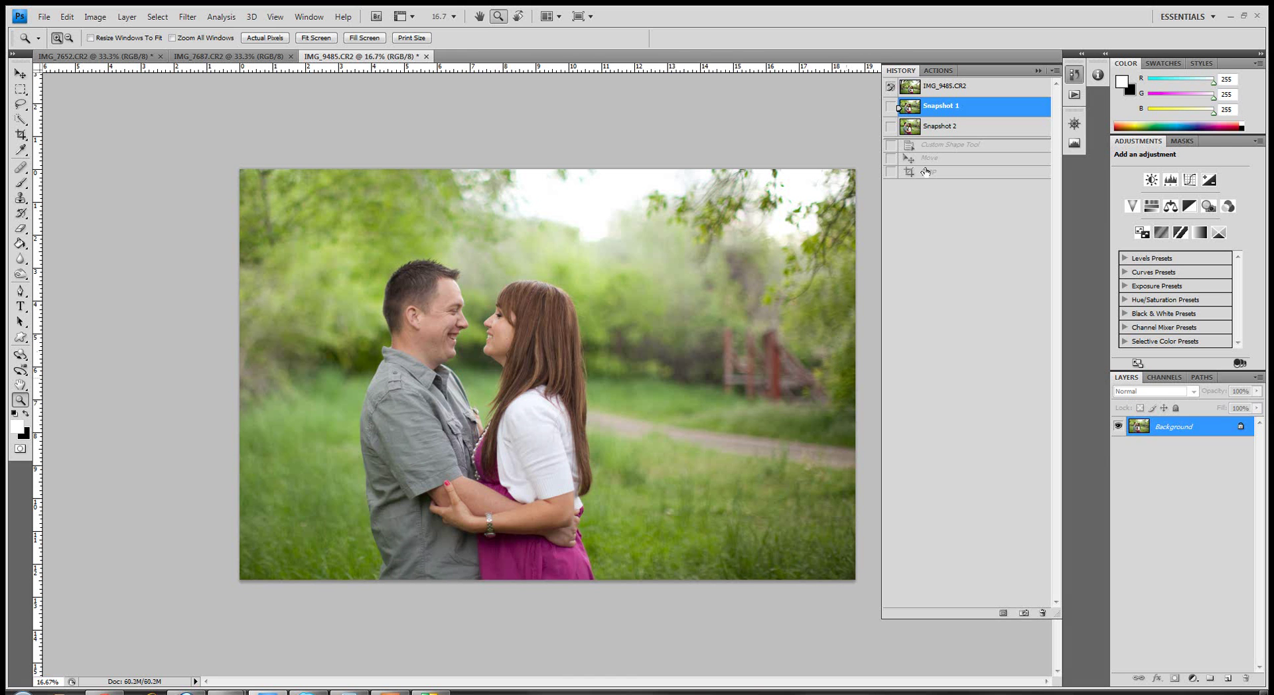
left_click(964, 126)
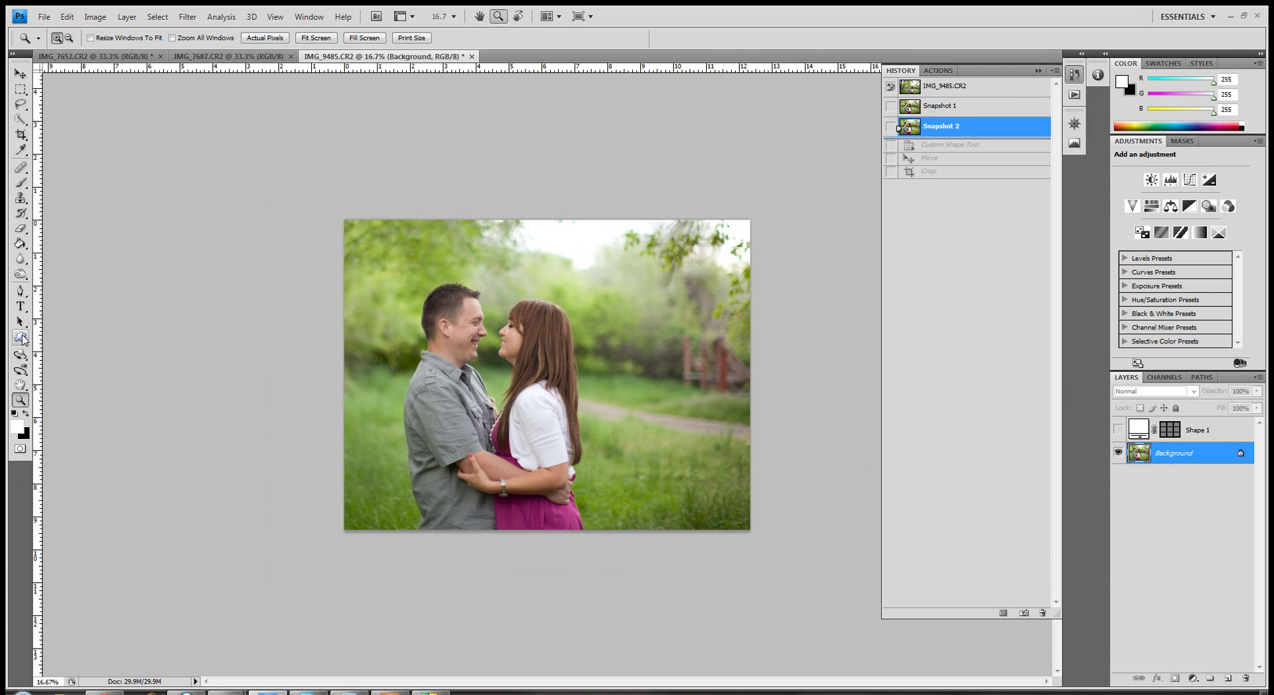
- Revert to the original uncropped Snapshot 1 and return to the Actions list
left_click(1117, 430)
left_click(1118, 430)
left_click(951, 106)
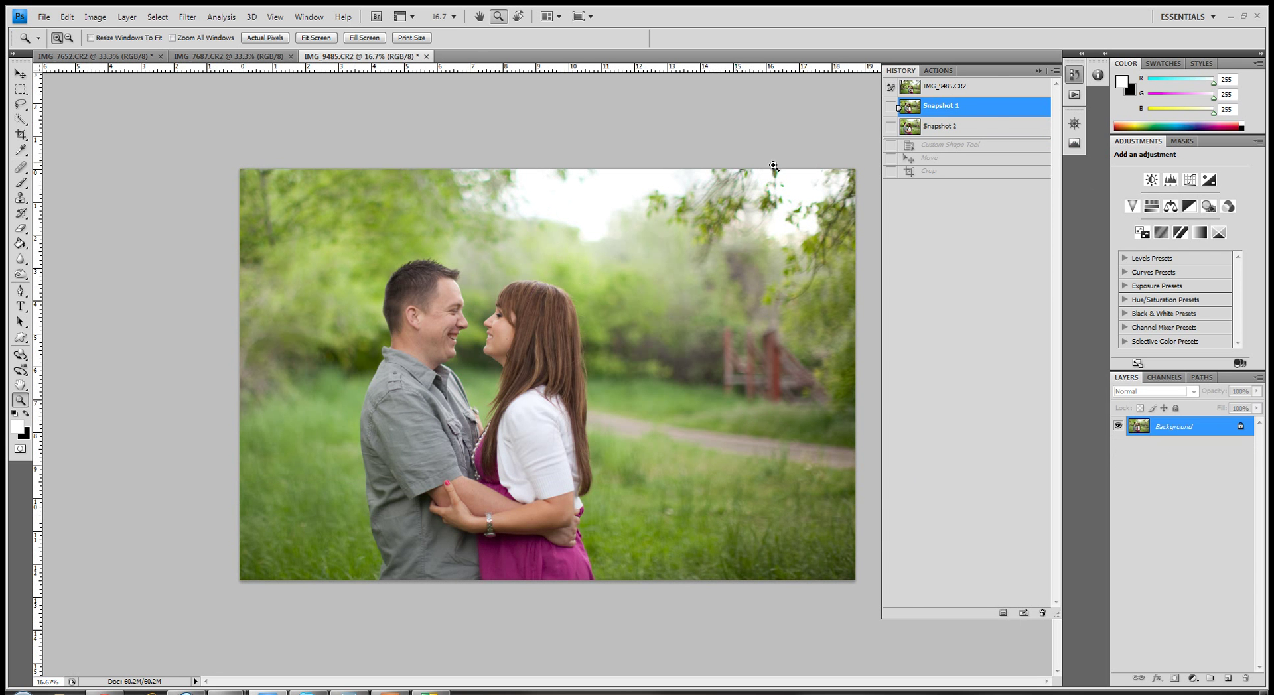
left_click(937, 70)
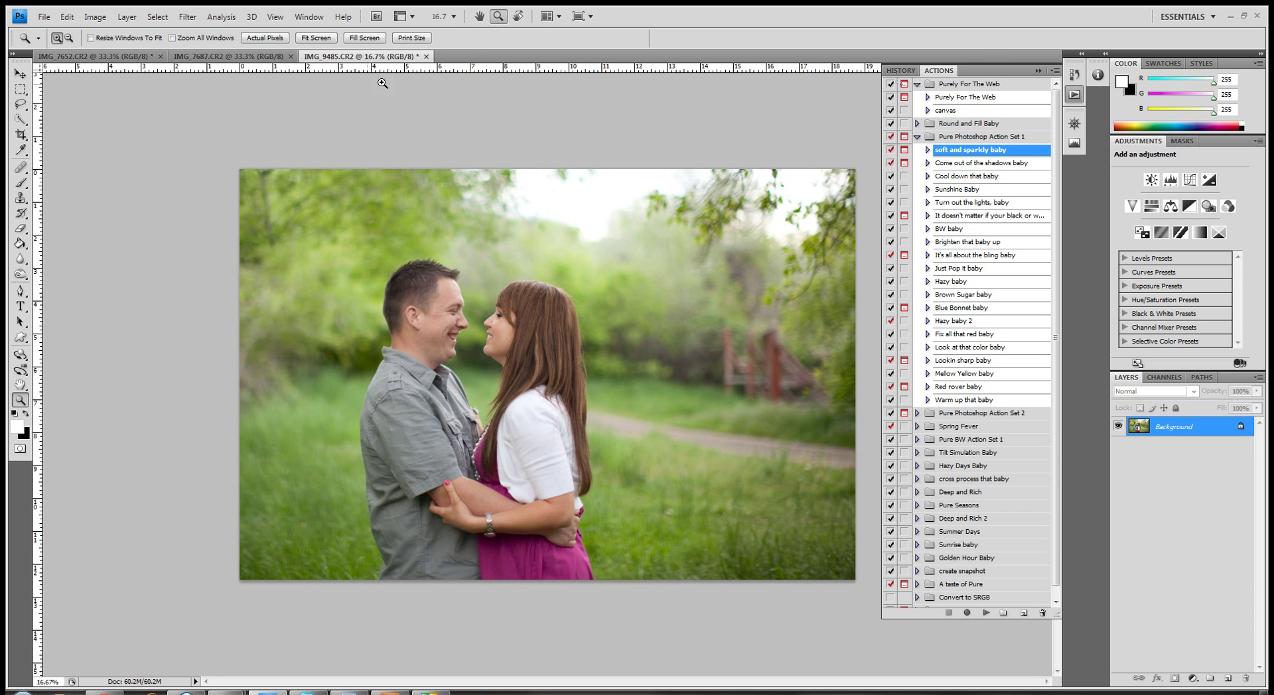
- Run Cloud 9, Baby from Pure Photoshop Action Set 2 and check Snuggly Warm's opacity
left_click(918, 137)
left_click(917, 150)
left_click(980, 204)
left_click(986, 614)
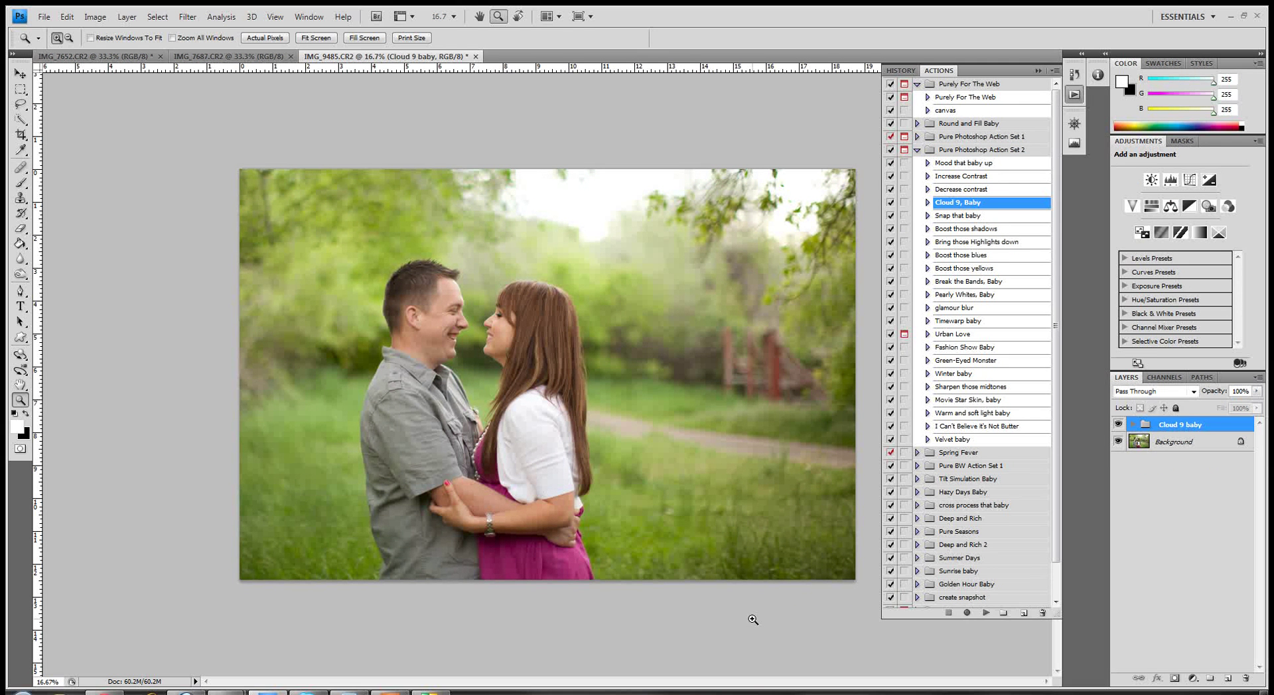
left_click(1133, 424)
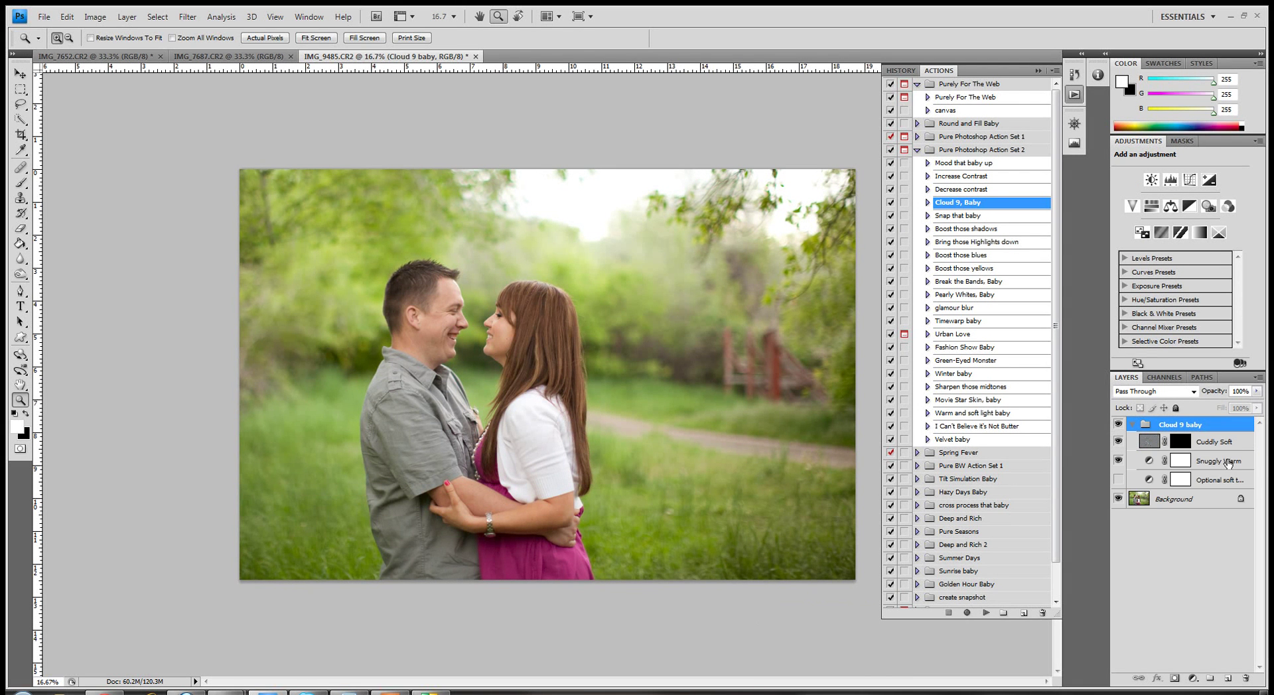
left_click(1228, 462)
left_click(1256, 391)
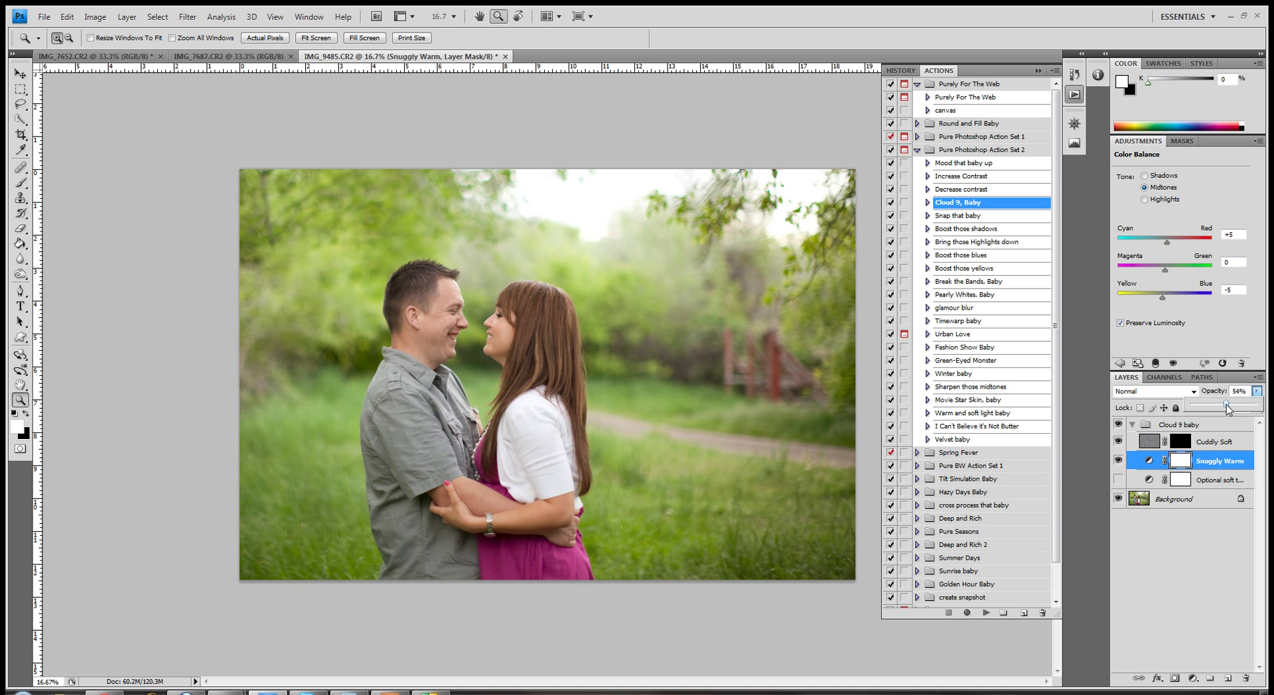
- Target the Cuddly Soft mask with a 100% opacity soft brush enlarged to 1200 px
left_click(1184, 444)
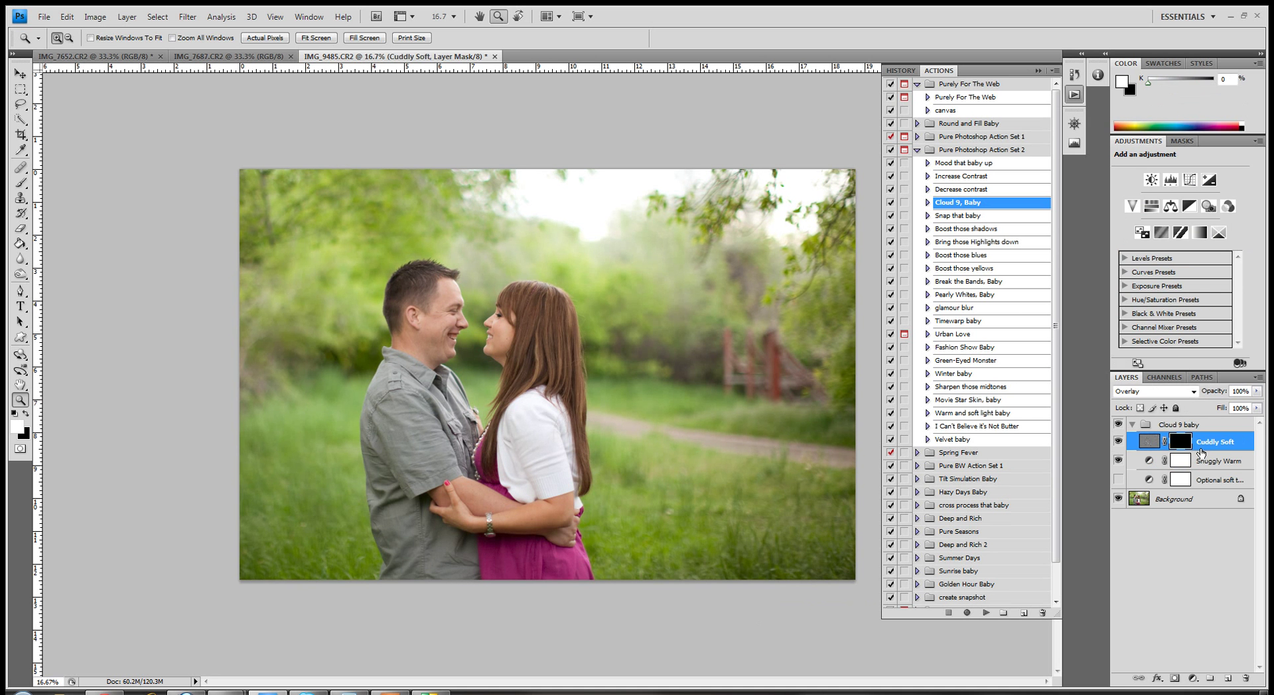
left_click(19, 183)
left_click(282, 38)
left_click_drag(279, 43, 285, 53)
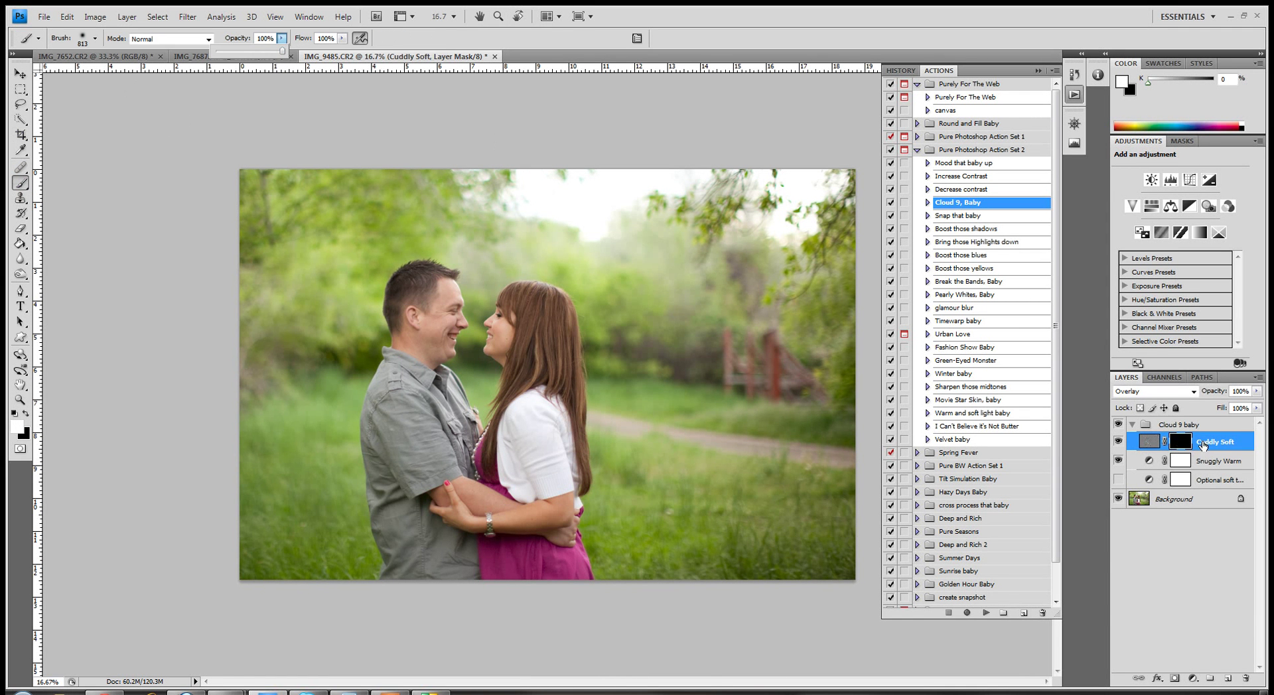
left_click(1227, 443)
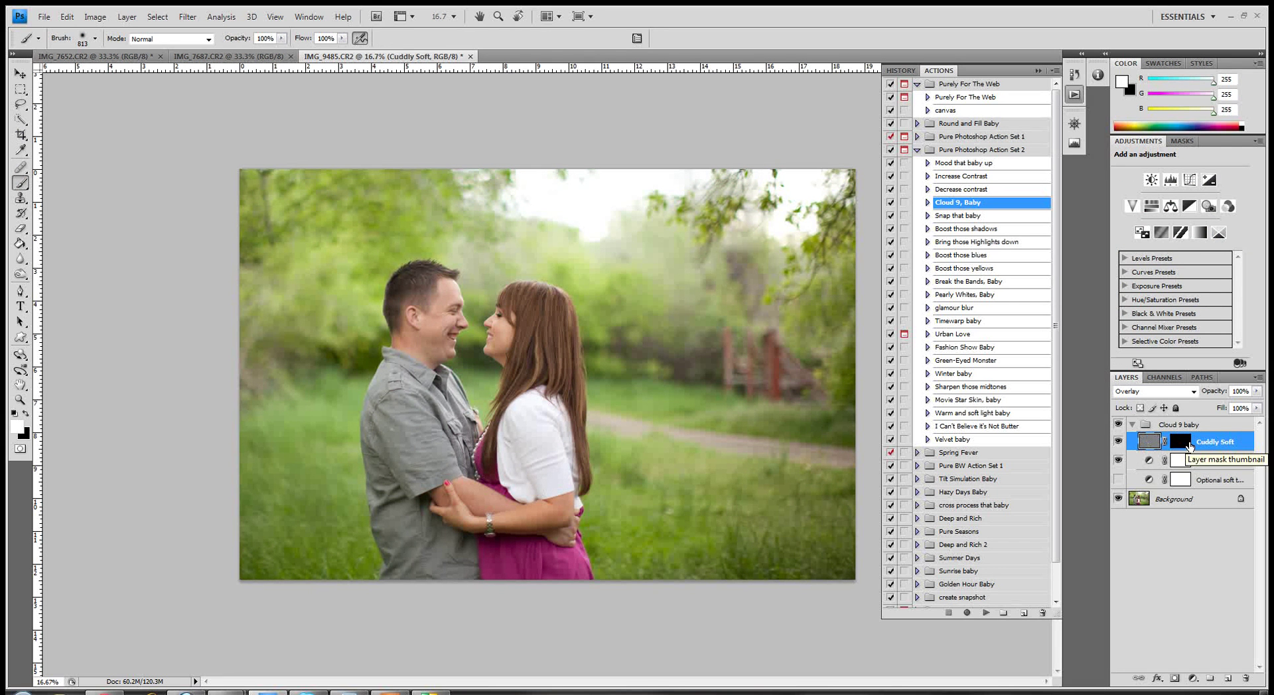
left_click(1185, 446)
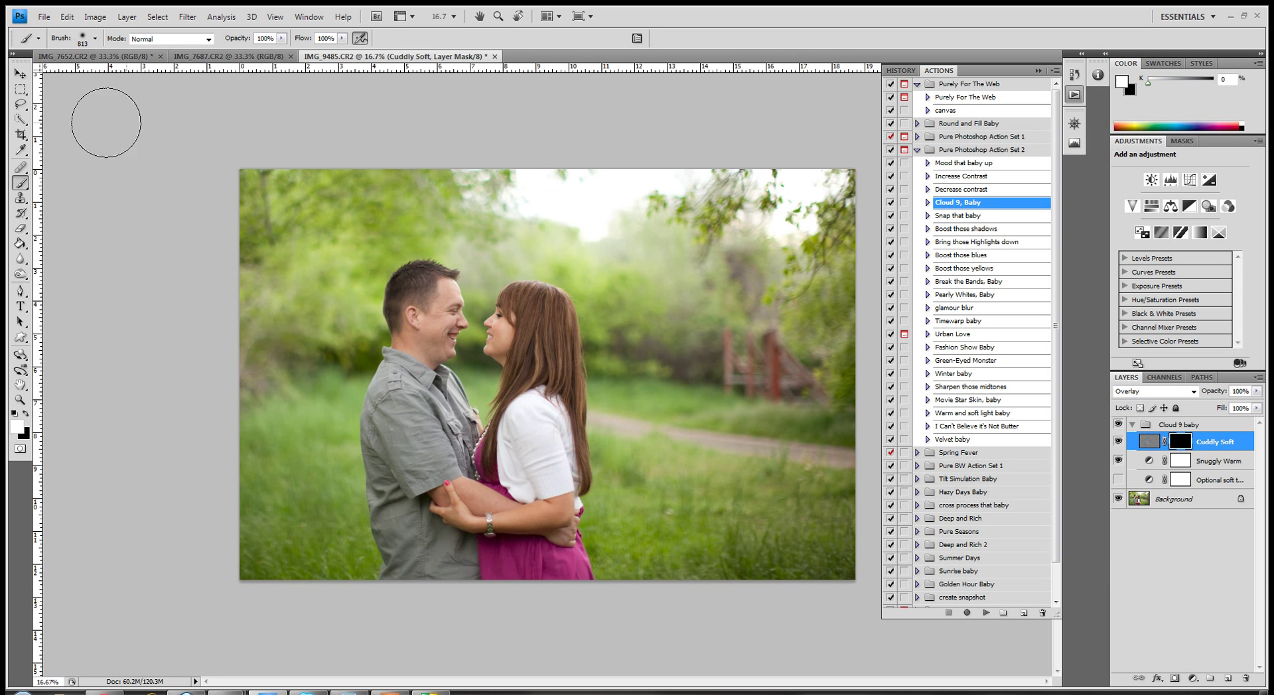
left_click(95, 39)
left_click(578, 146)
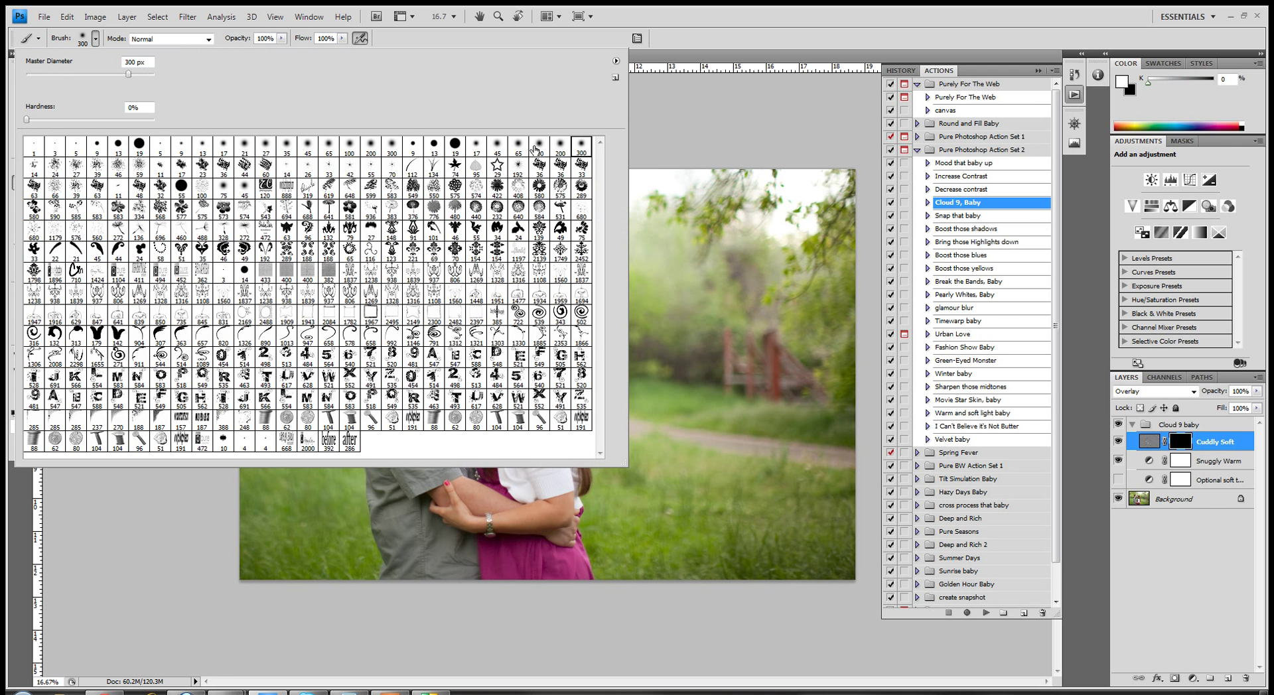
key("Return")
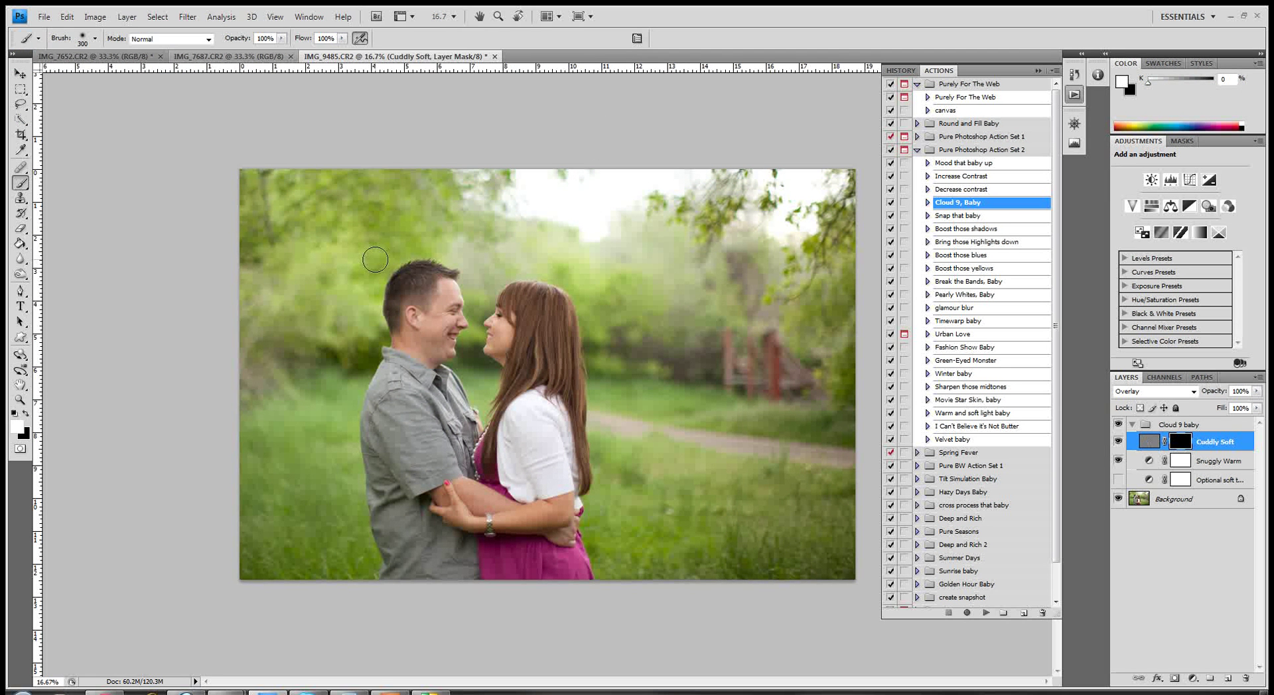
key("bracketright")
key("bracketright")
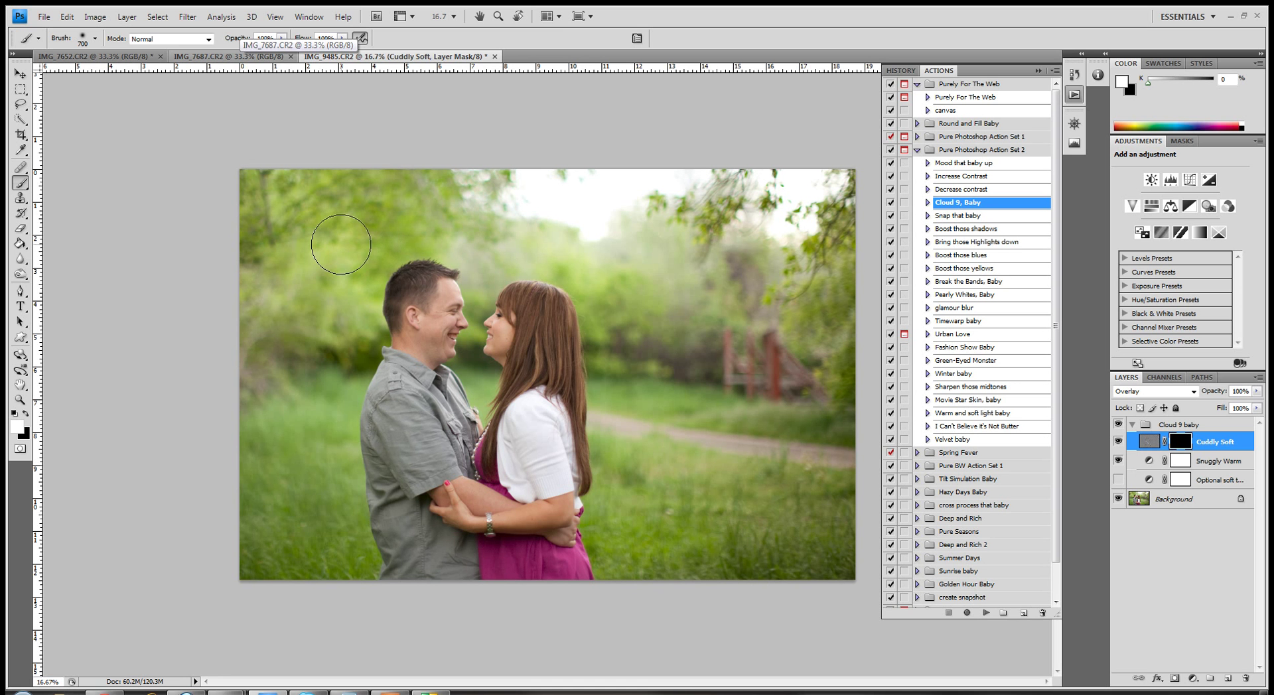
key("bracketright")
key("bracketright")
key("bracketright")
key("bracketright")
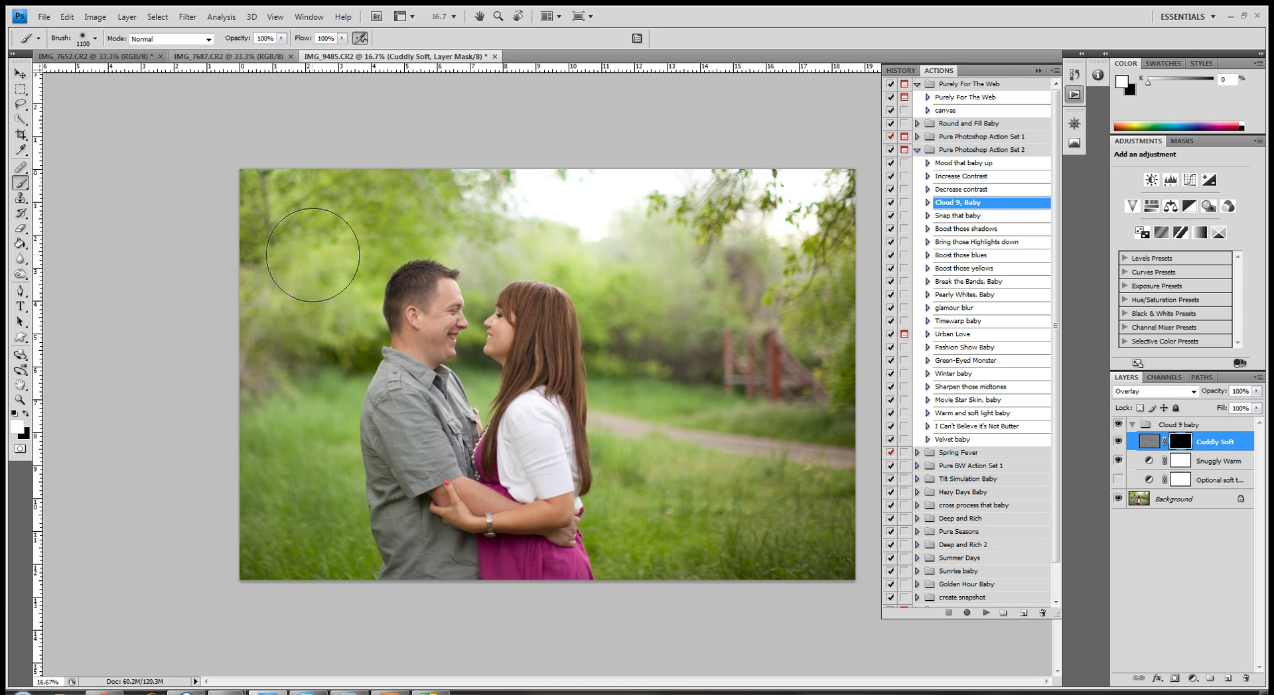
key("bracketright")
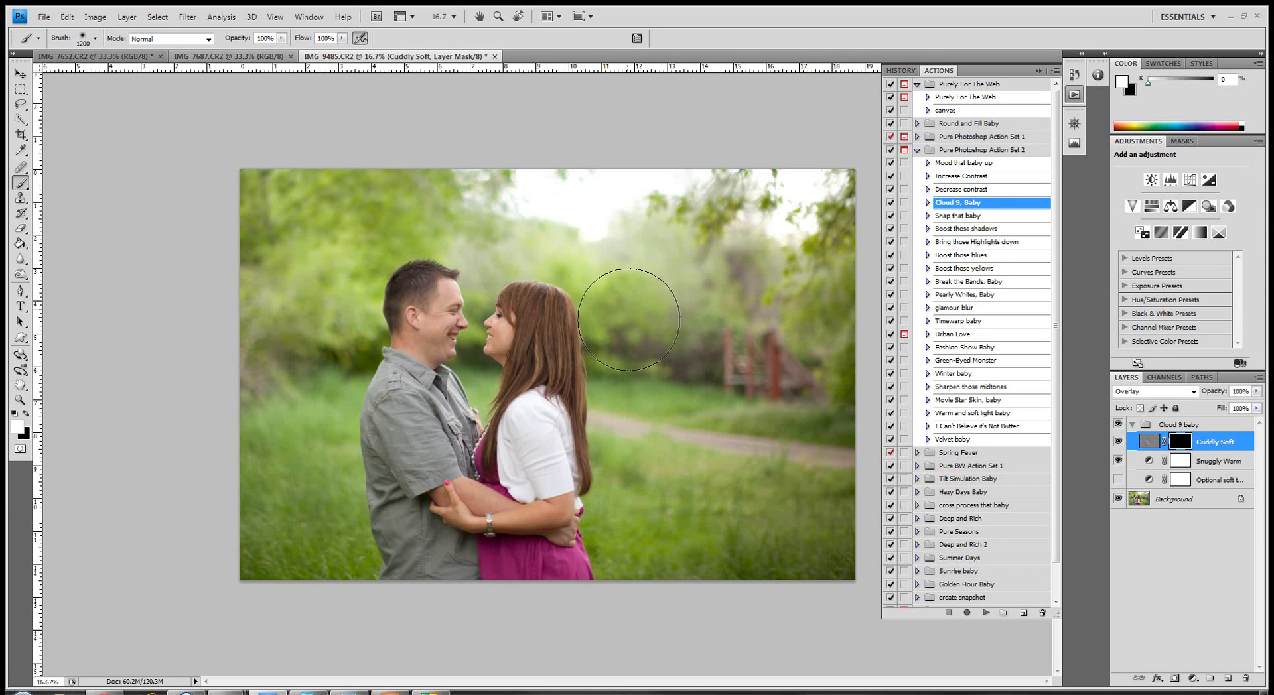
- Paint softening over the right background and lower-left grass, masking the couple out
mouse_move(712, 325)
left_mouse_down()
mouse_move(730, 451)
mouse_move(798, 597)
mouse_move(743, 325)
mouse_move(364, 241)
mouse_move(730, 514)
mouse_move(531, 165)
mouse_move(290, 290)
left_mouse_up()
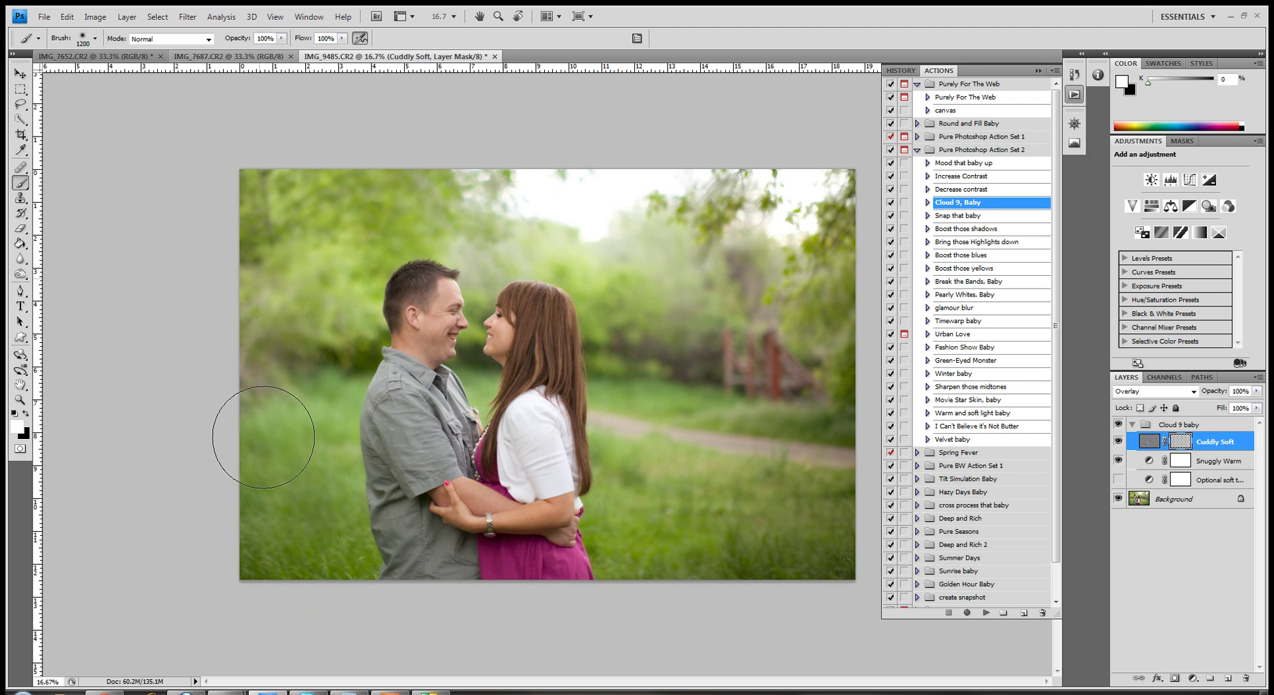
mouse_move(290, 569)
left_mouse_down()
mouse_move(477, 395)
mouse_move(494, 355)
mouse_move(468, 328)
left_mouse_up()
key("bracketleft")
key("bracketleft")
key("bracketleft")
key("bracketleft")
key("bracketleft")
key("bracketleft")
key("bracketleft")
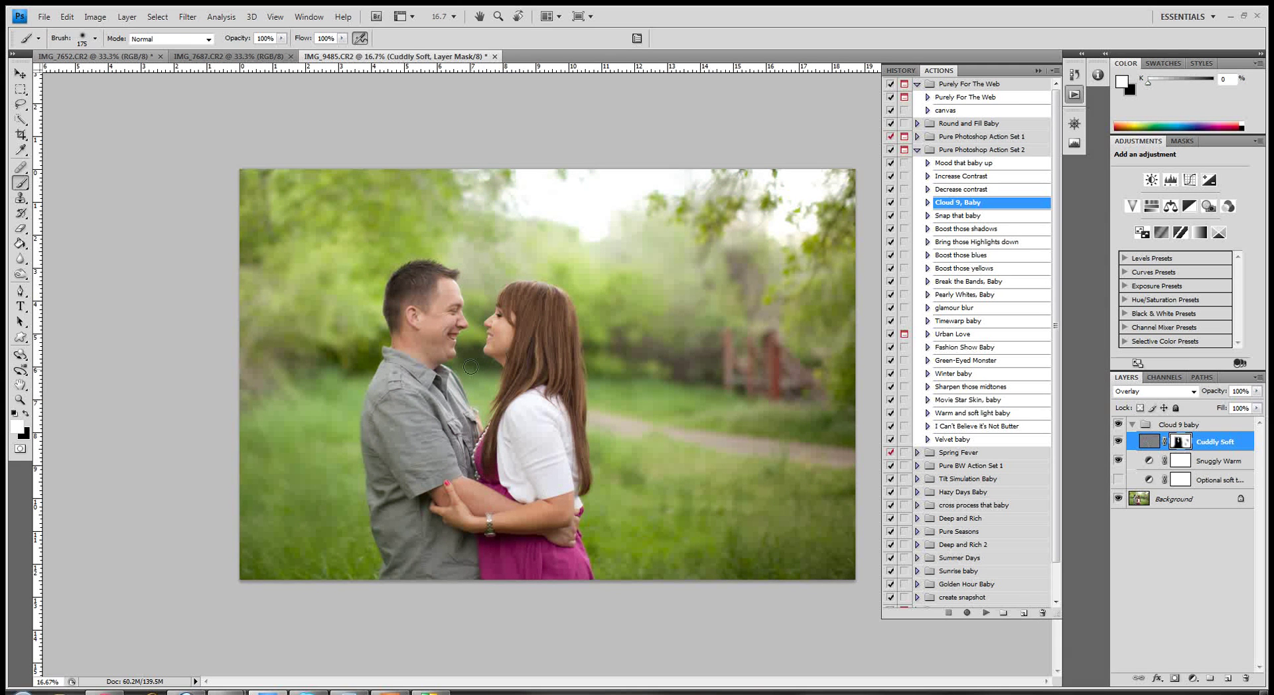
left_click_drag(470, 371, 496, 378)
key("bracketright")
key("bracketright")
key("bracketright")
key("bracketright")
key("bracketright")
key("bracketright")
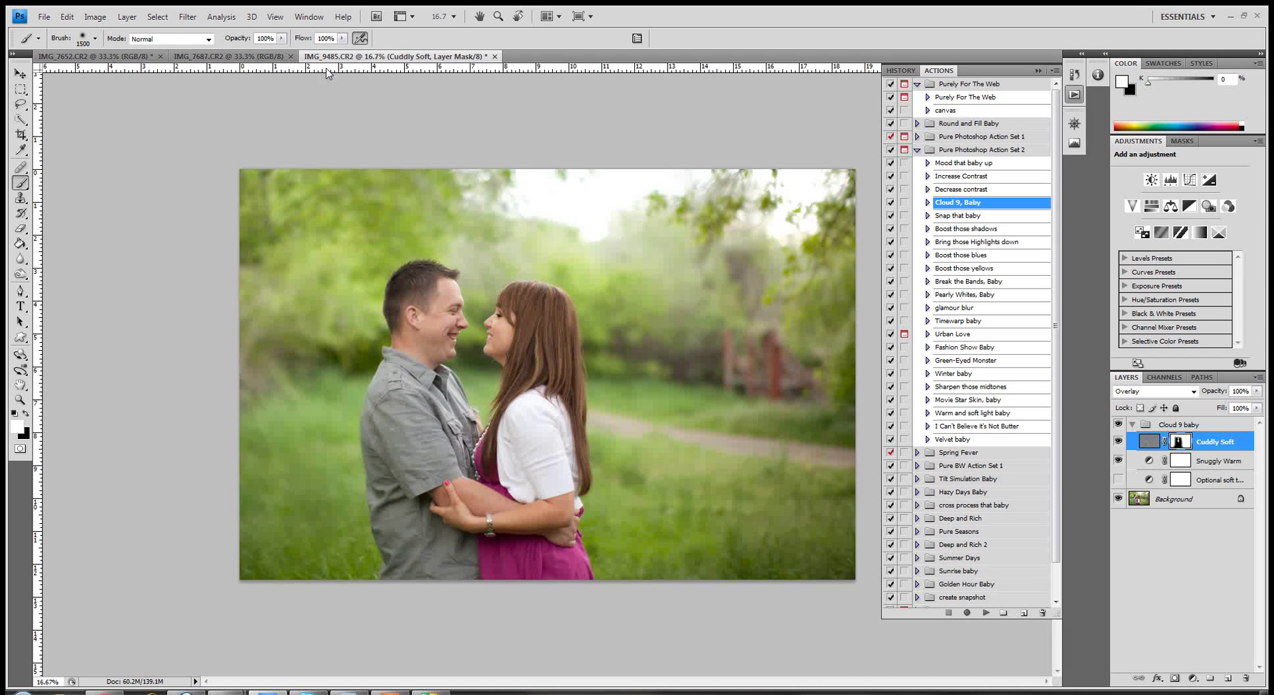
- Blend the mask along the man's and woman's edges with a 37% opacity, 800 px brush
left_click(281, 38)
left_click(240, 52)
key("bracketleft")
key("bracketleft")
key("bracketleft")
key("bracketleft")
key("bracketleft")
key("bracketleft")
key("bracketleft")
key("bracketleft")
key("bracketleft")
key("bracketleft")
key("bracketleft")
mouse_move(467, 257)
left_mouse_down()
mouse_move(407, 246)
mouse_move(360, 364)
mouse_move(355, 423)
left_mouse_up()
left_click_drag(595, 553, 603, 403)
- Preview the Optional soft tone layer, then delete it
left_click(1221, 480)
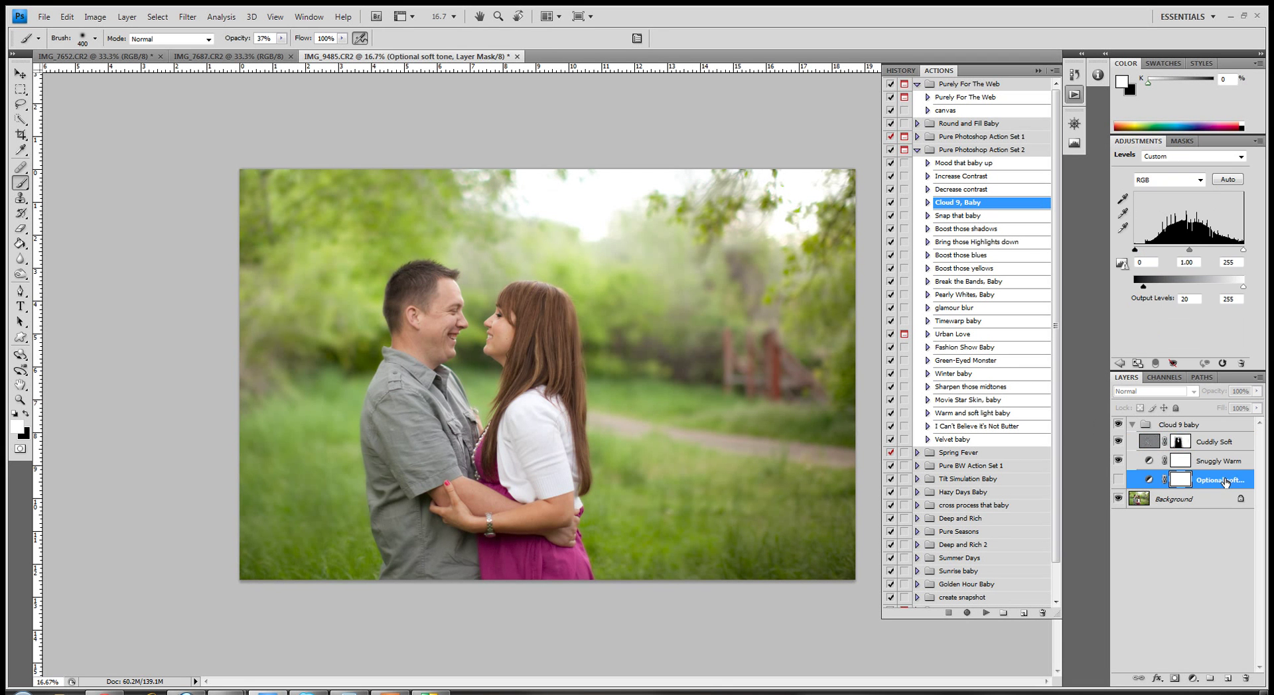
left_click(1119, 482)
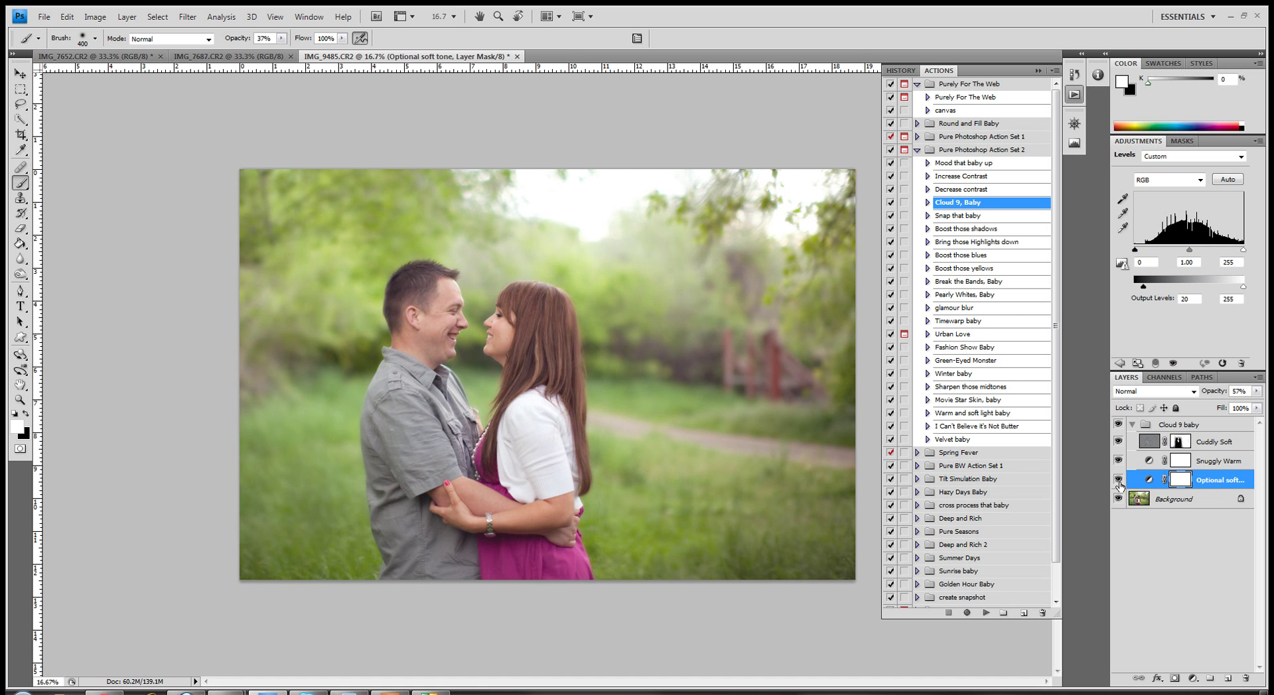
left_click(1119, 482)
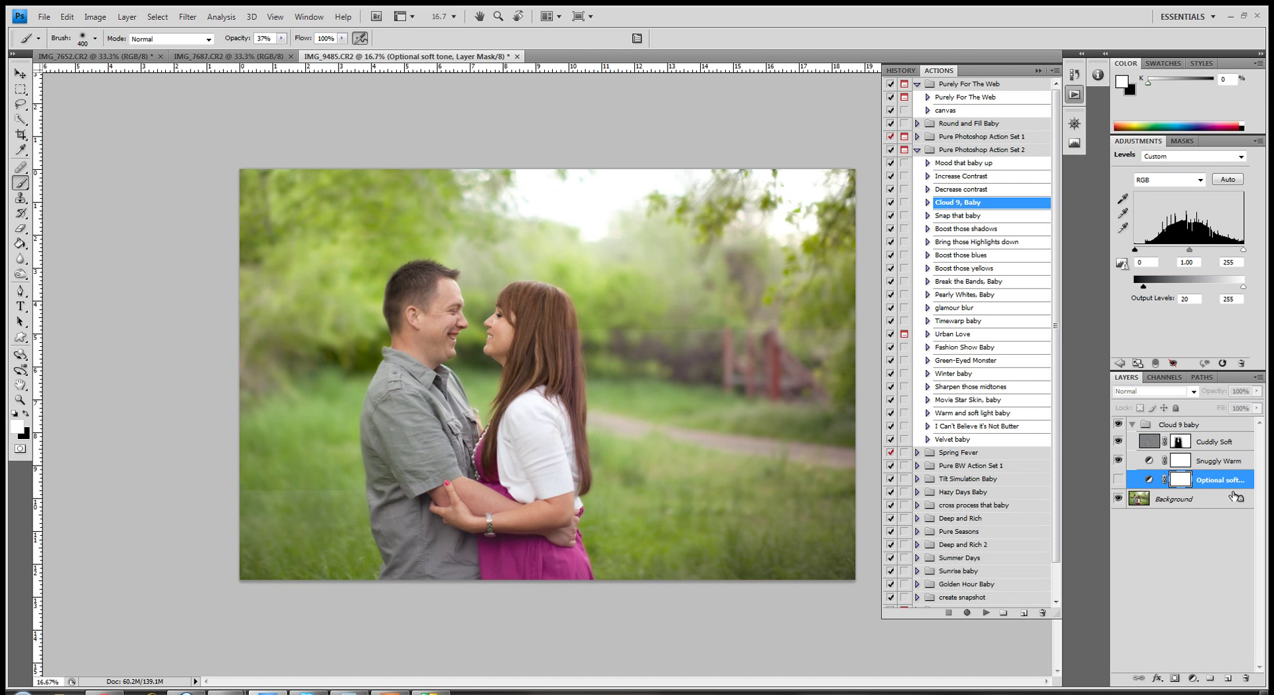
left_click_drag(1240, 484, 1245, 678)
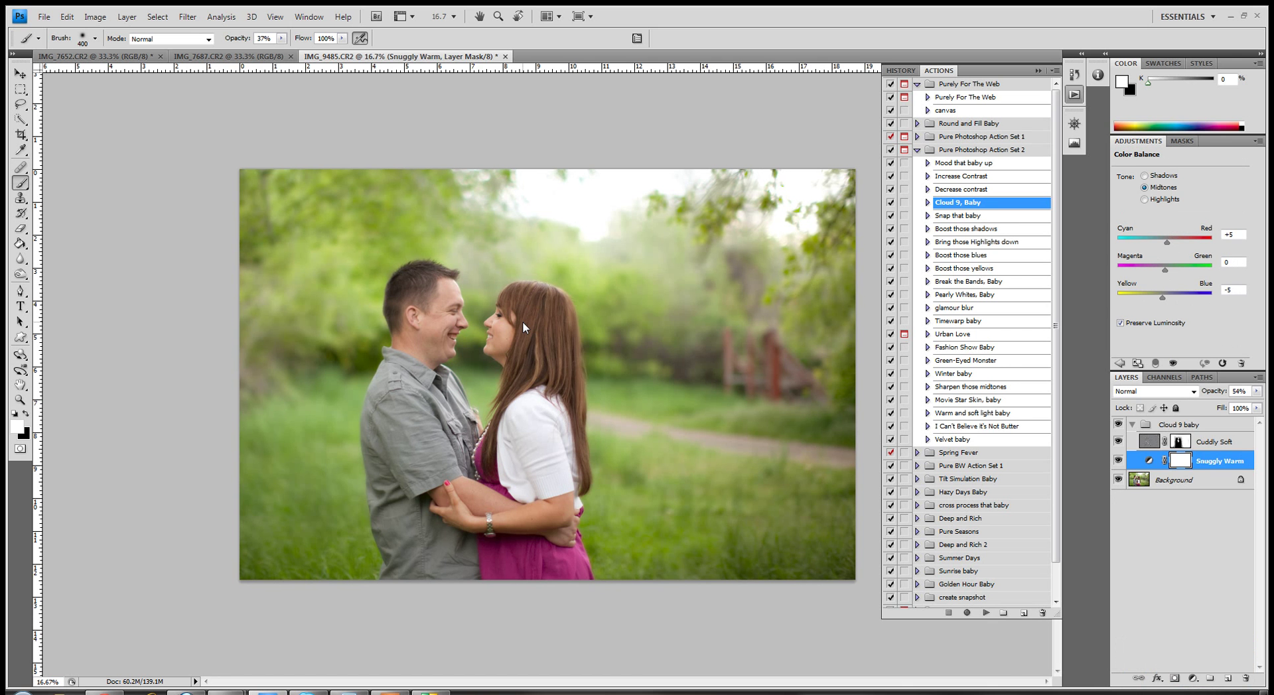
- Flatten the effect layers and run Brighten that baby up from Pure Photoshop Action Set 1
left_click(523, 322)
key("F12")
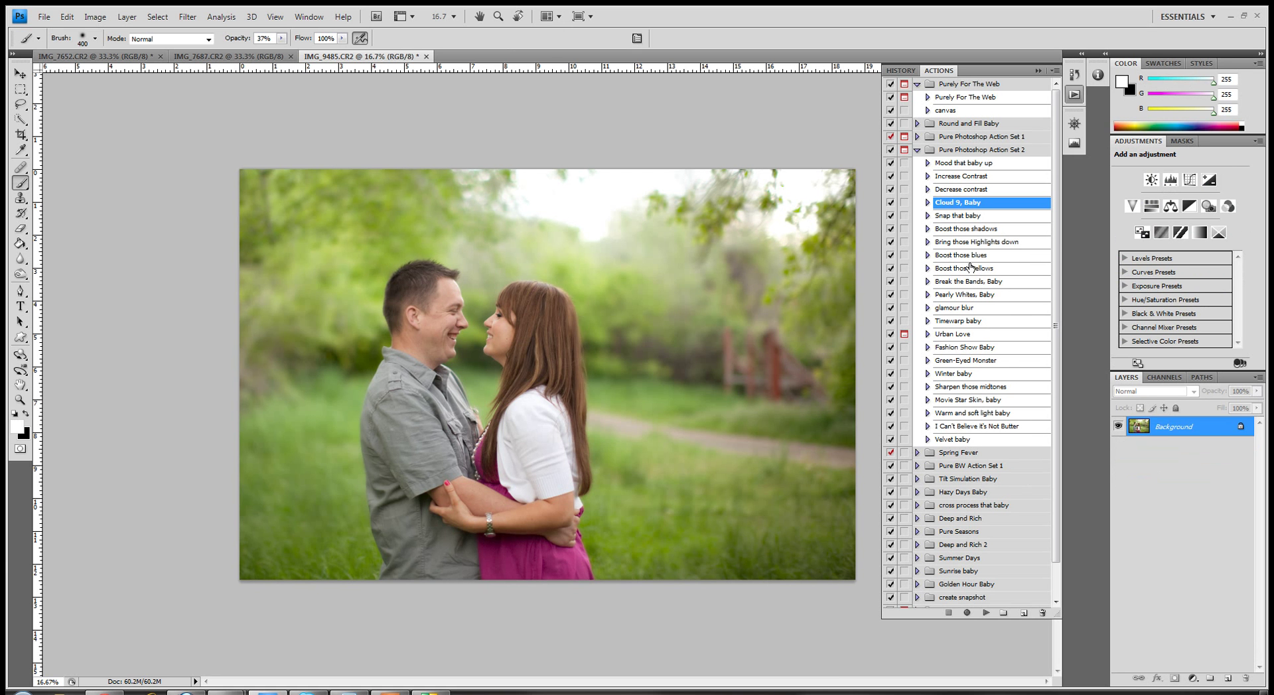
left_click(917, 150)
left_click(917, 136)
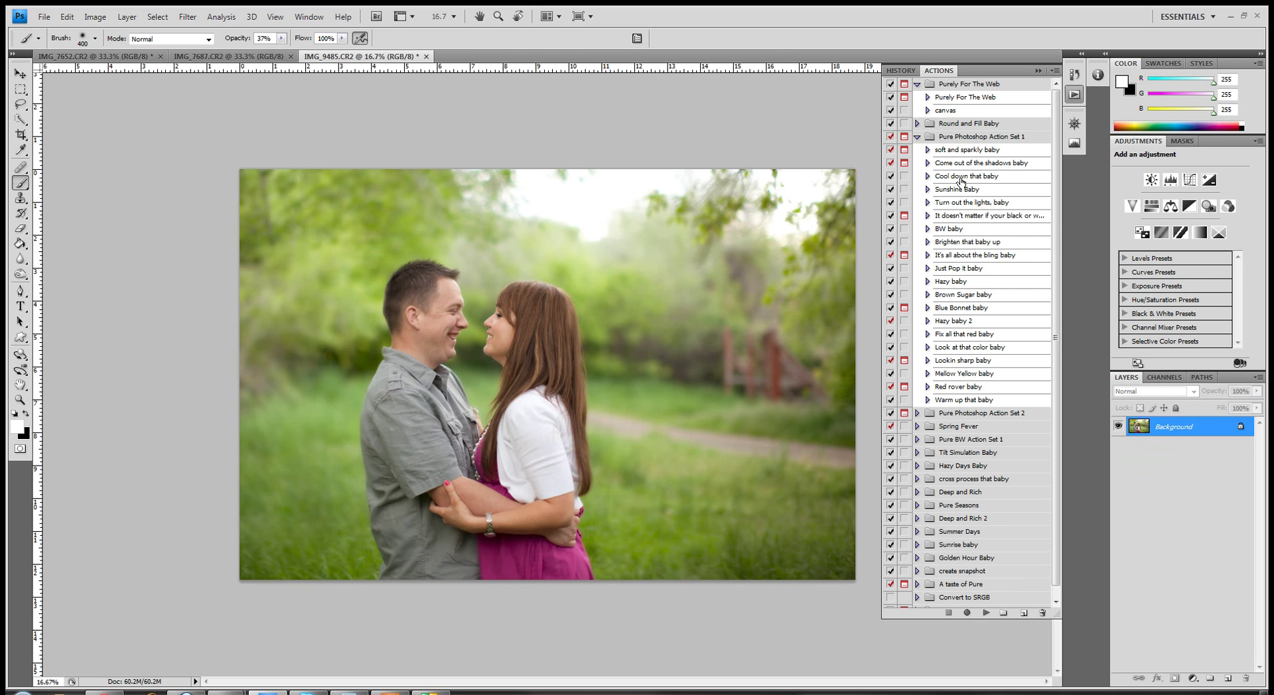
left_click(972, 243)
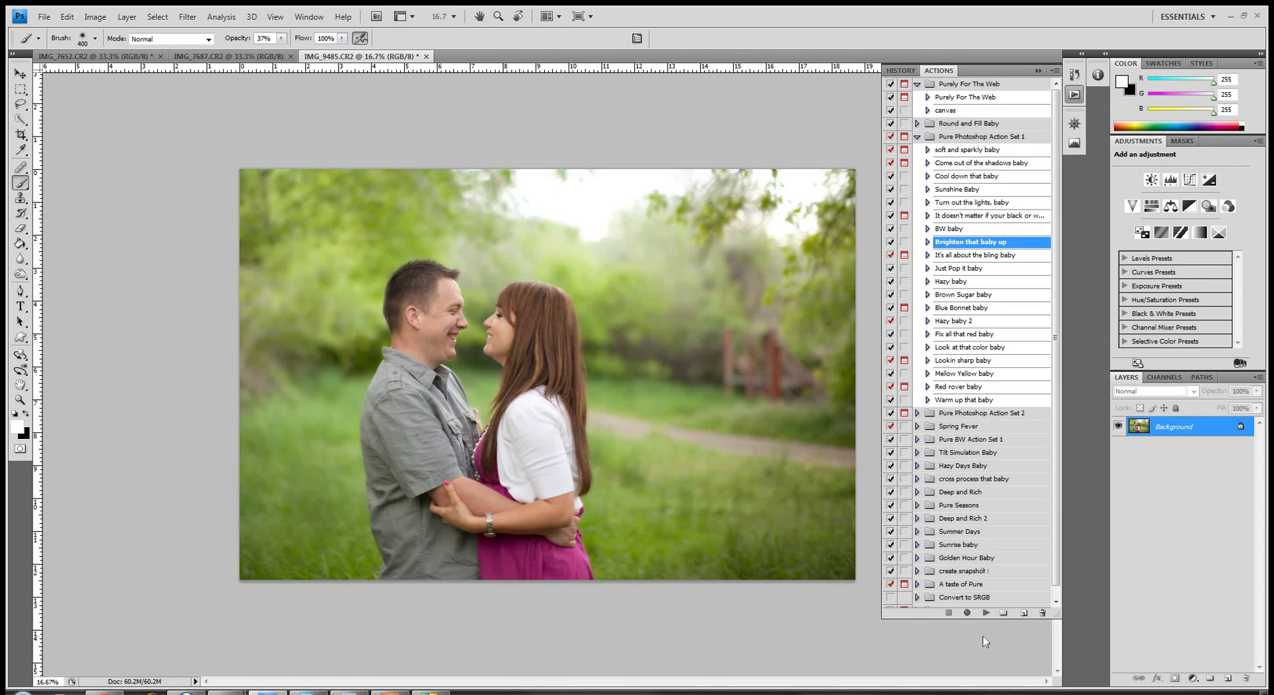
left_click(986, 614)
- Lower the brightening layer to 18% opacity, compare, and merge it into Background
left_click(1256, 391)
left_click_drag(1212, 404, 1203, 406)
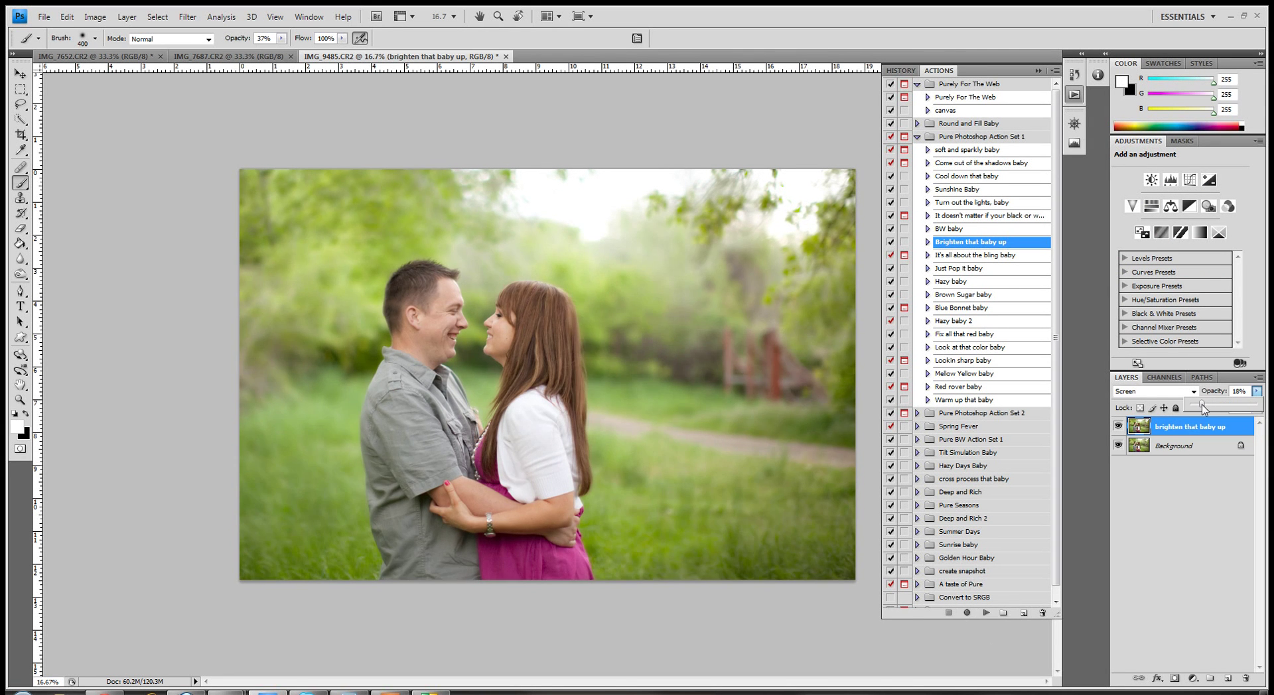
left_click(1119, 429)
left_click(1119, 428)
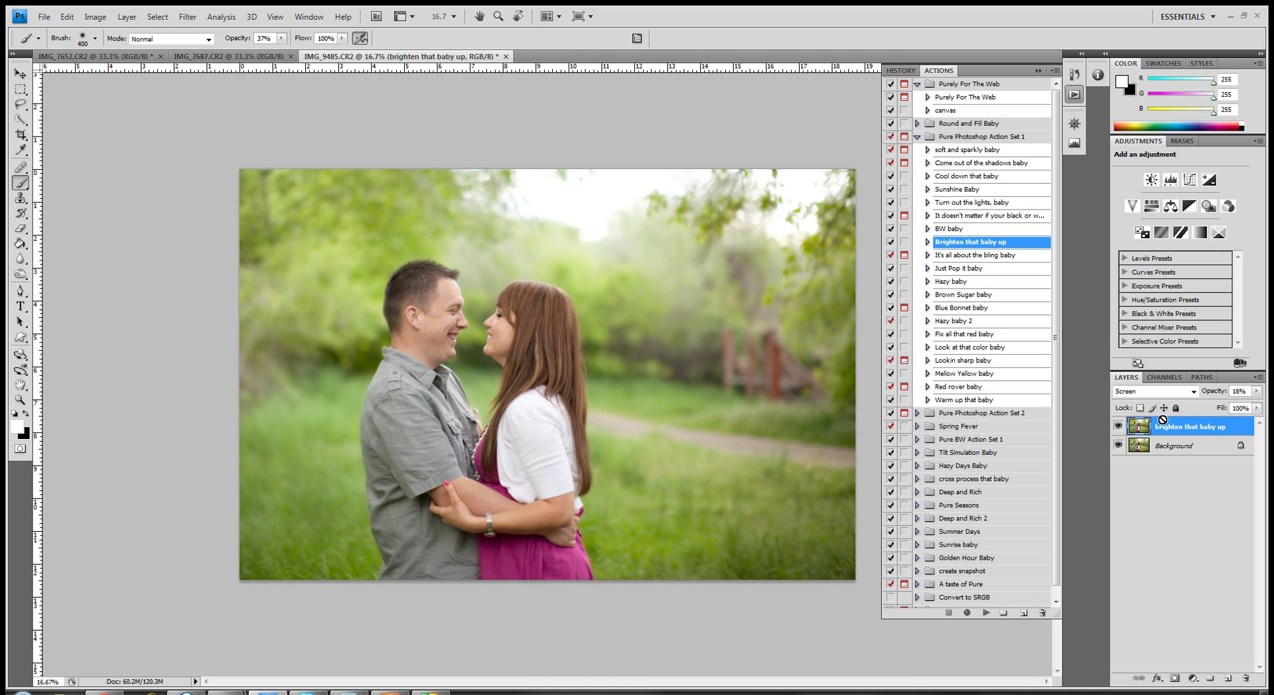
key("ctrl+e")
- Play the 'A Pinch of A Tone' action from the Just A Pinch set
scroll(1009, 597, "down", 1)
left_click(919, 603)
left_click(1056, 593)
left_click(974, 522)
left_click(985, 613)
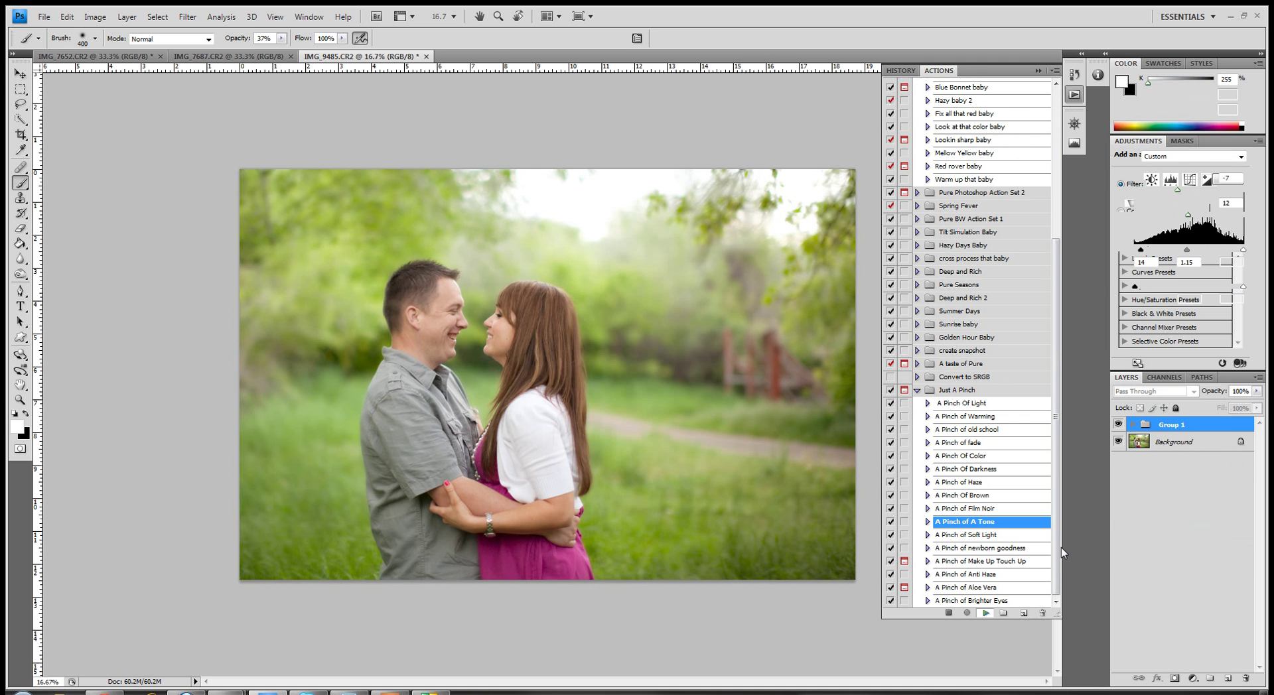
- Lower the Just A Tone group's opacity to 24%
left_click(1256, 391)
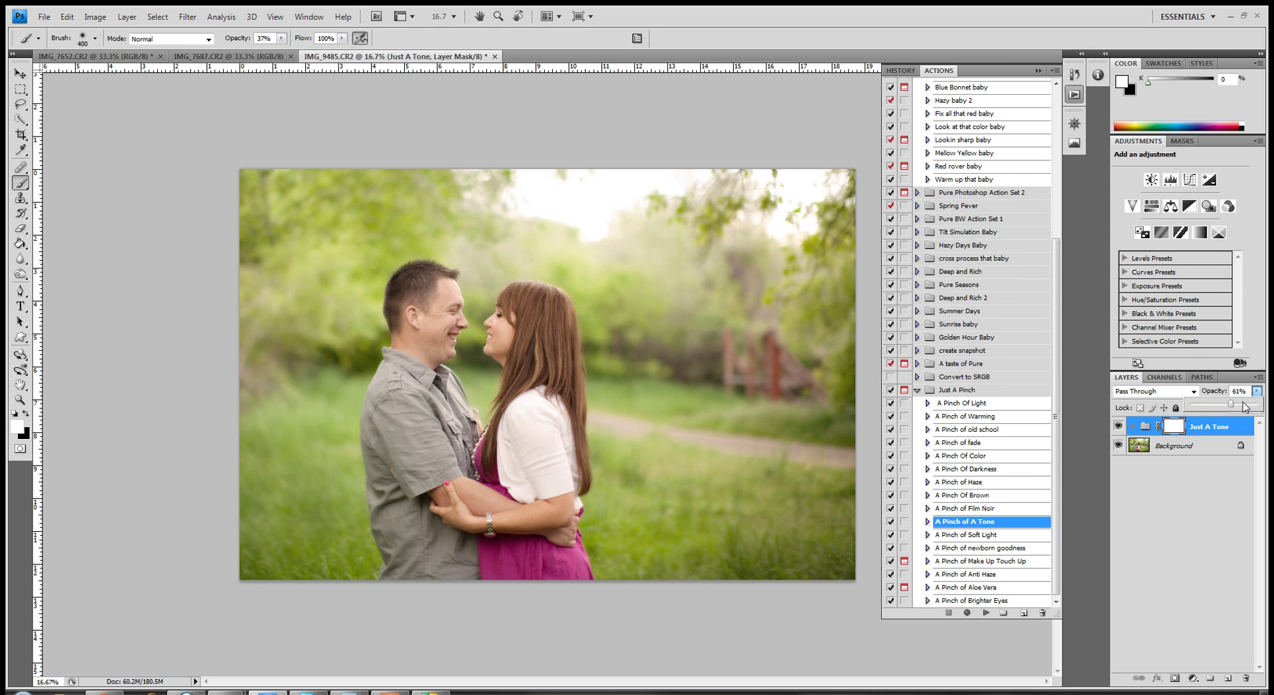
left_click(1259, 406)
left_click_drag(1186, 409, 1208, 408)
left_click(1110, 408)
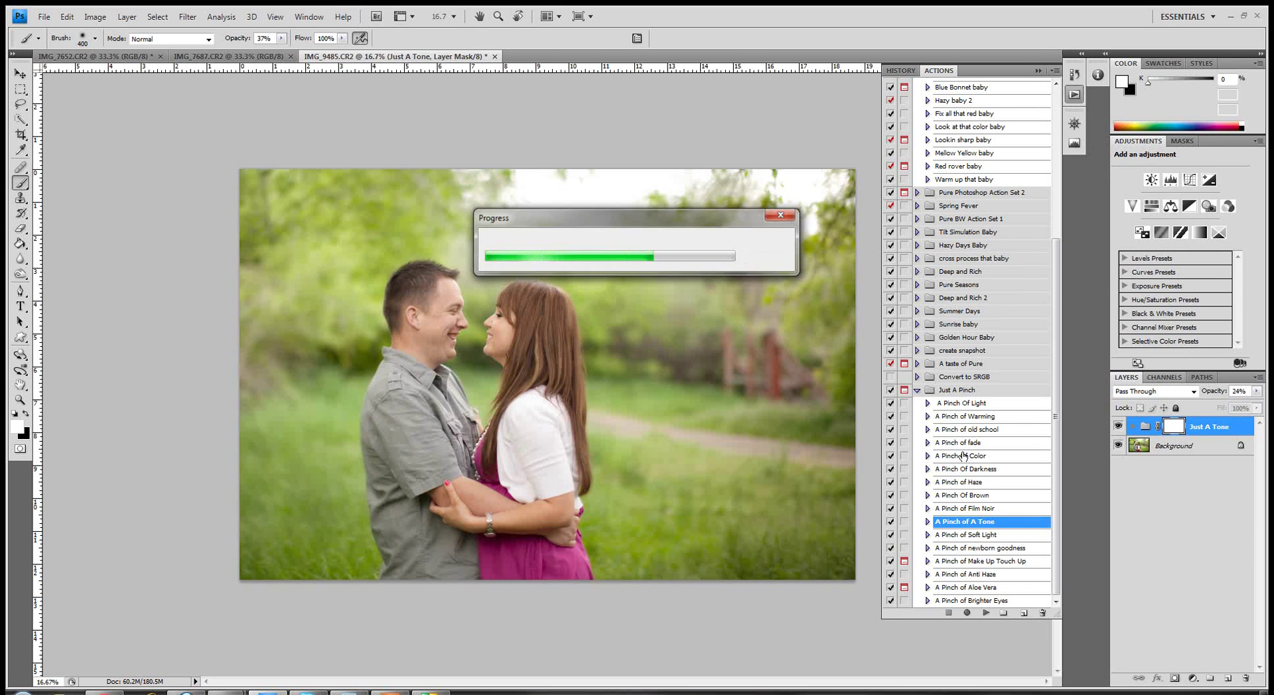
- Play 'A Pinch Of Color' and set the colour group's opacity to 36%
left_click(963, 456)
left_click(986, 613)
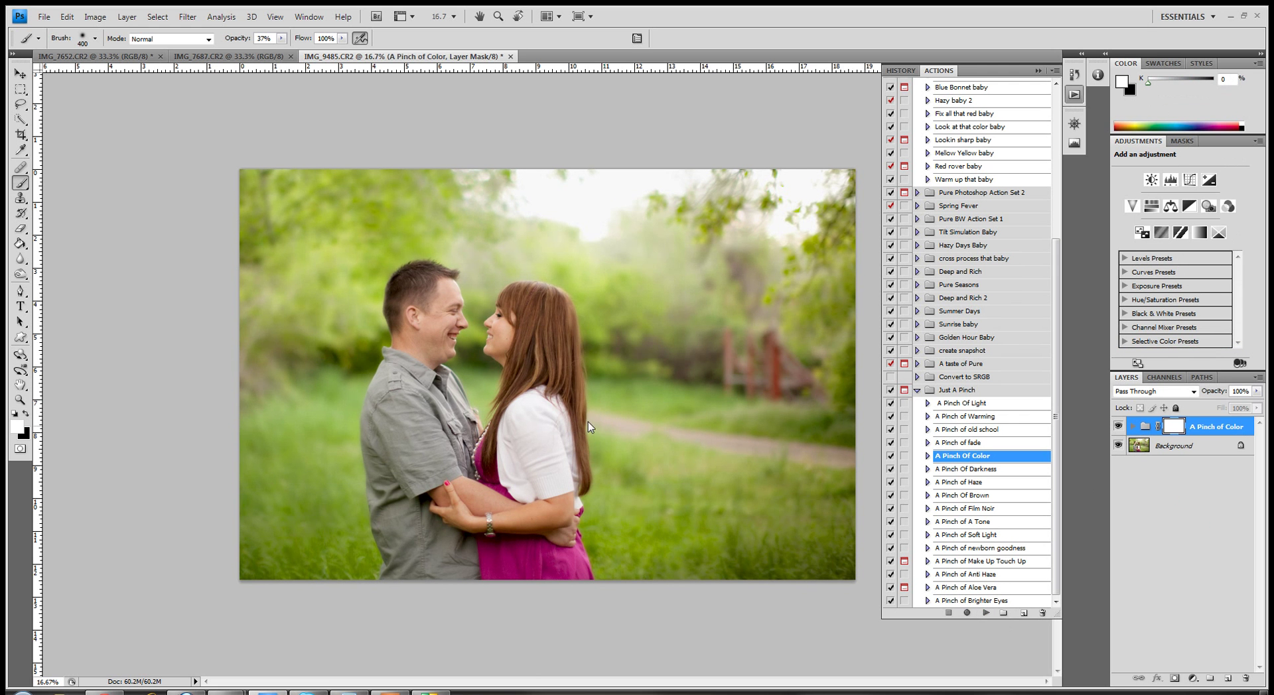
left_click_drag(1256, 392, 1224, 408)
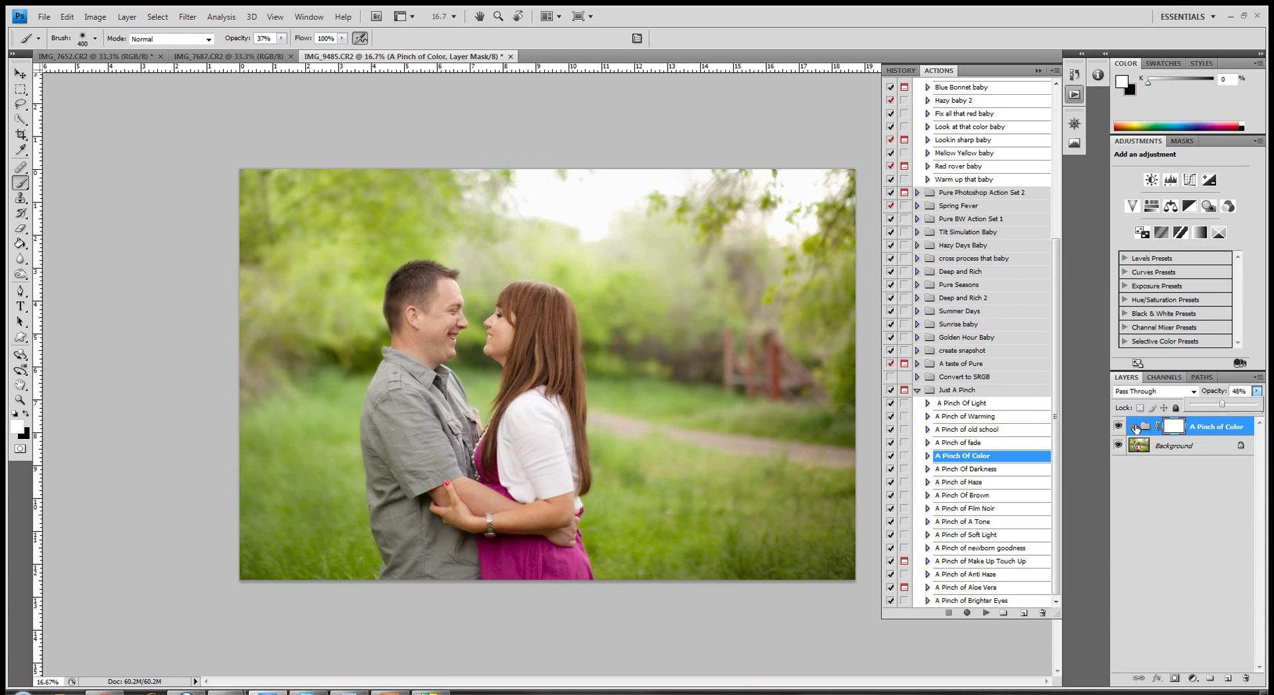
left_click_drag(1222, 405, 1214, 402)
left_click(1173, 431)
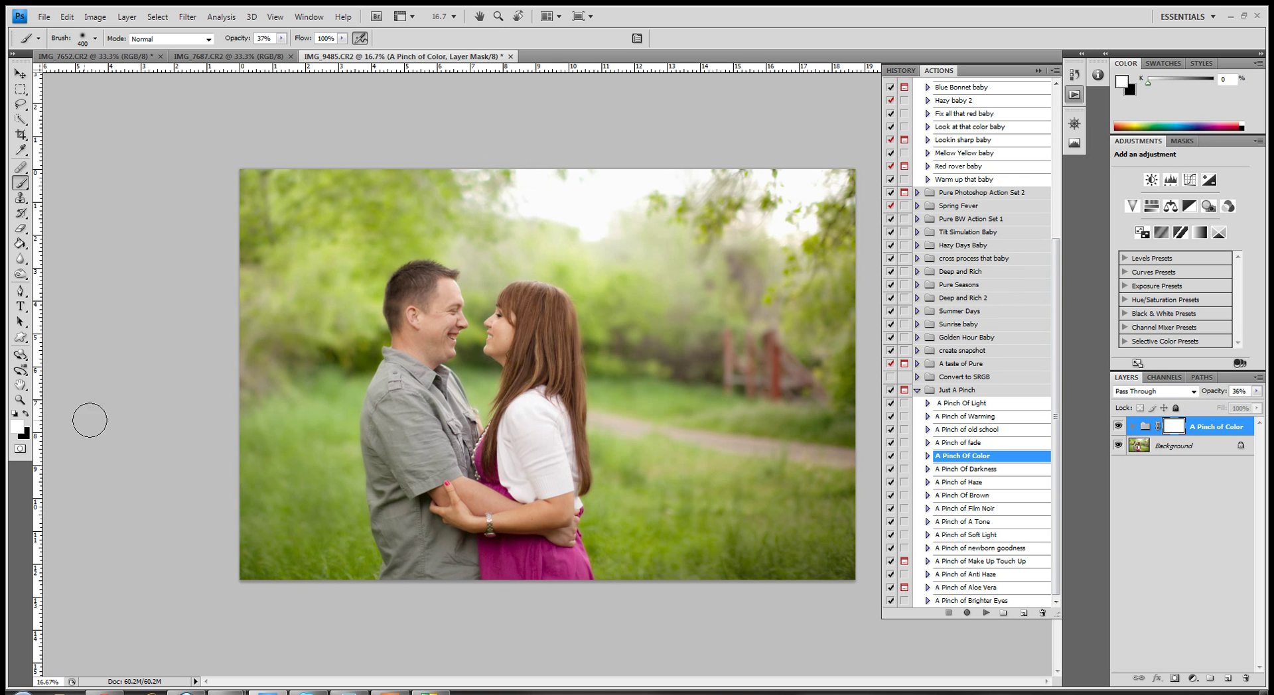
- Paint the group's mask black at 100% brush opacity over the couple's arms and the man's face
left_click(25, 414)
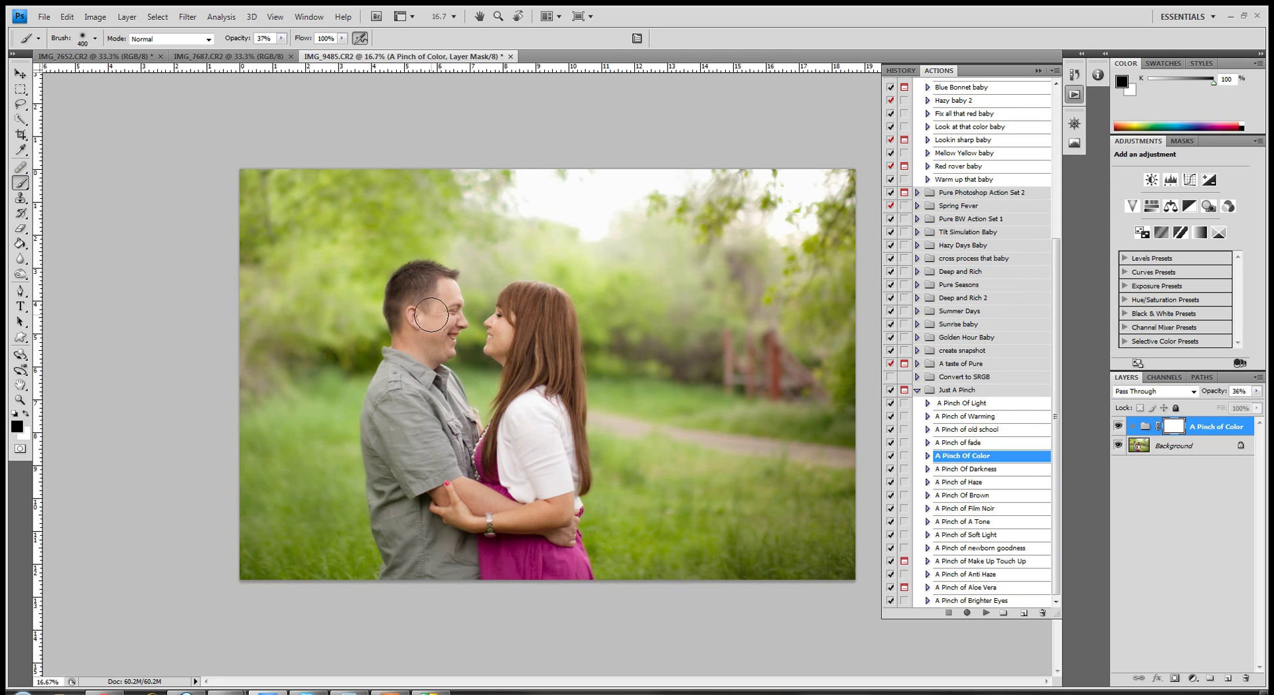
mouse_move(282, 38)
left_mouse_down()
mouse_move(285, 49)
mouse_move(333, 55)
mouse_move(448, 332)
mouse_move(427, 328)
mouse_move(514, 345)
left_mouse_up()
mouse_move(487, 466)
left_mouse_down()
mouse_move(454, 504)
mouse_move(522, 514)
mouse_move(448, 514)
left_mouse_up()
mouse_move(423, 331)
left_mouse_down()
mouse_move(426, 293)
mouse_move(441, 317)
left_mouse_up()
- Compare the colour group, merge it into Background, and save a new Snapshot 3
left_click(1119, 428)
left_click(1119, 428)
key("Delete")
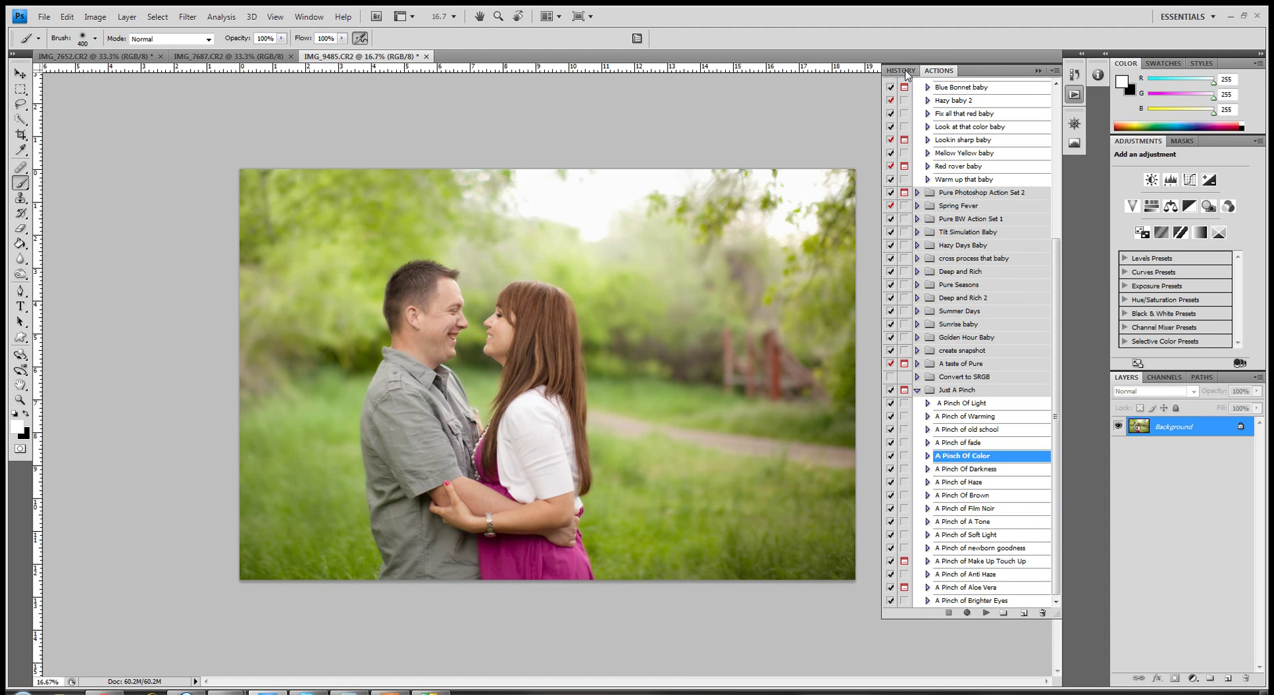
left_click(906, 74)
left_click(1023, 614)
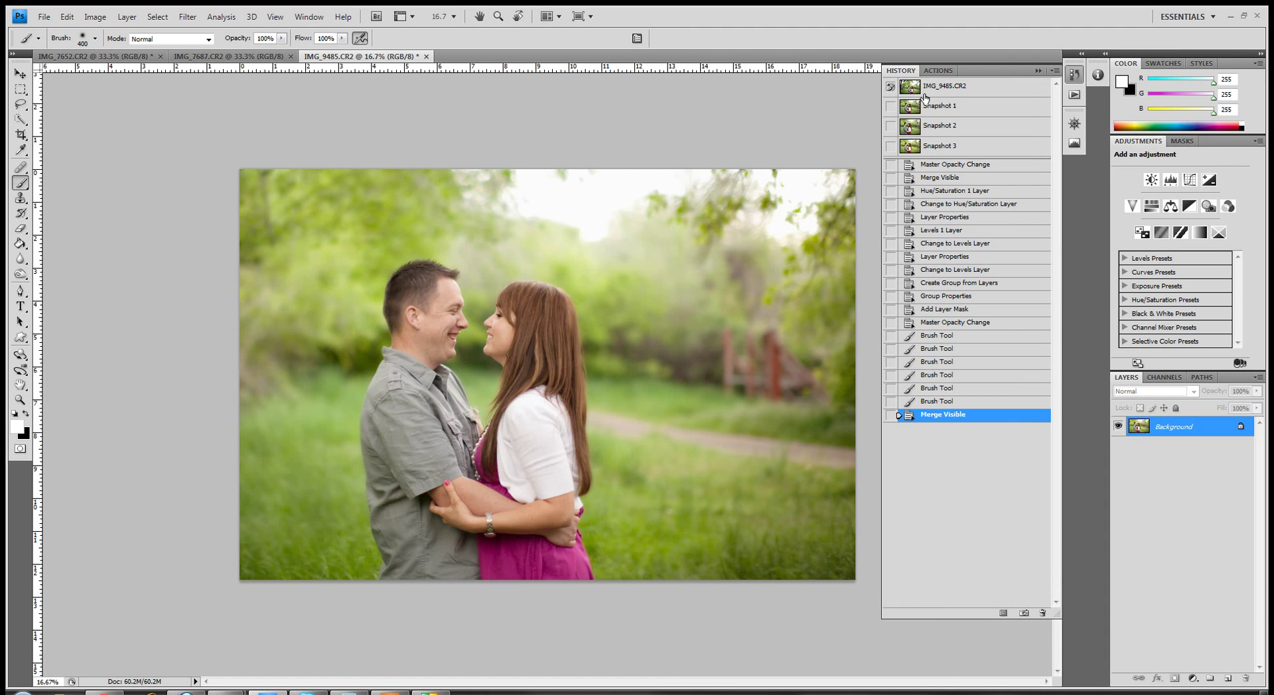
- Compare the original, Snapshot 1, 2 and 3 states, ending on Snapshot 3
left_click(946, 93)
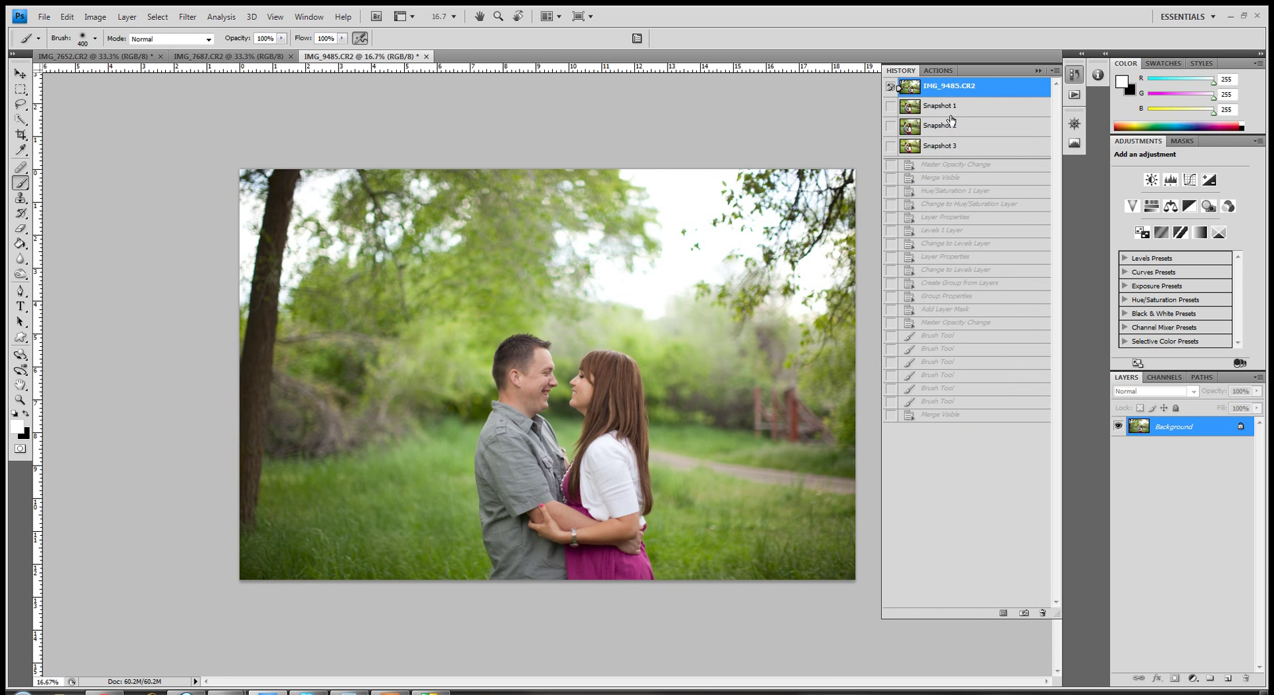
left_click(954, 109)
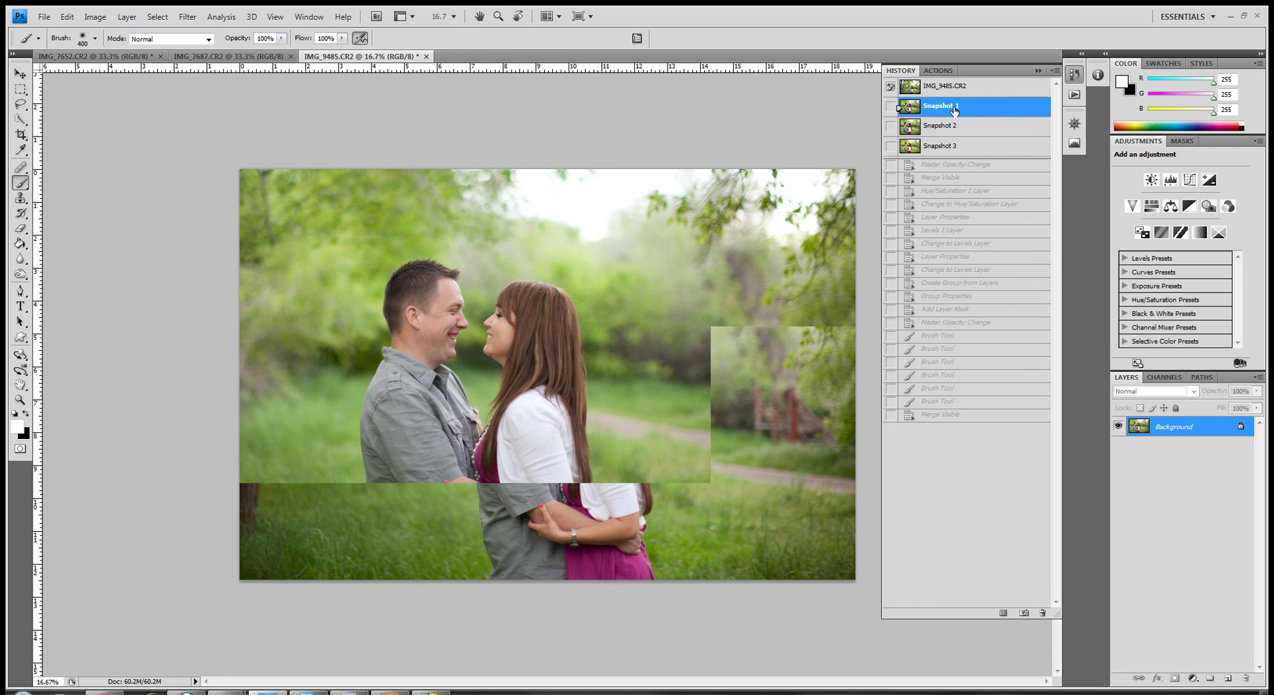
left_click(964, 146)
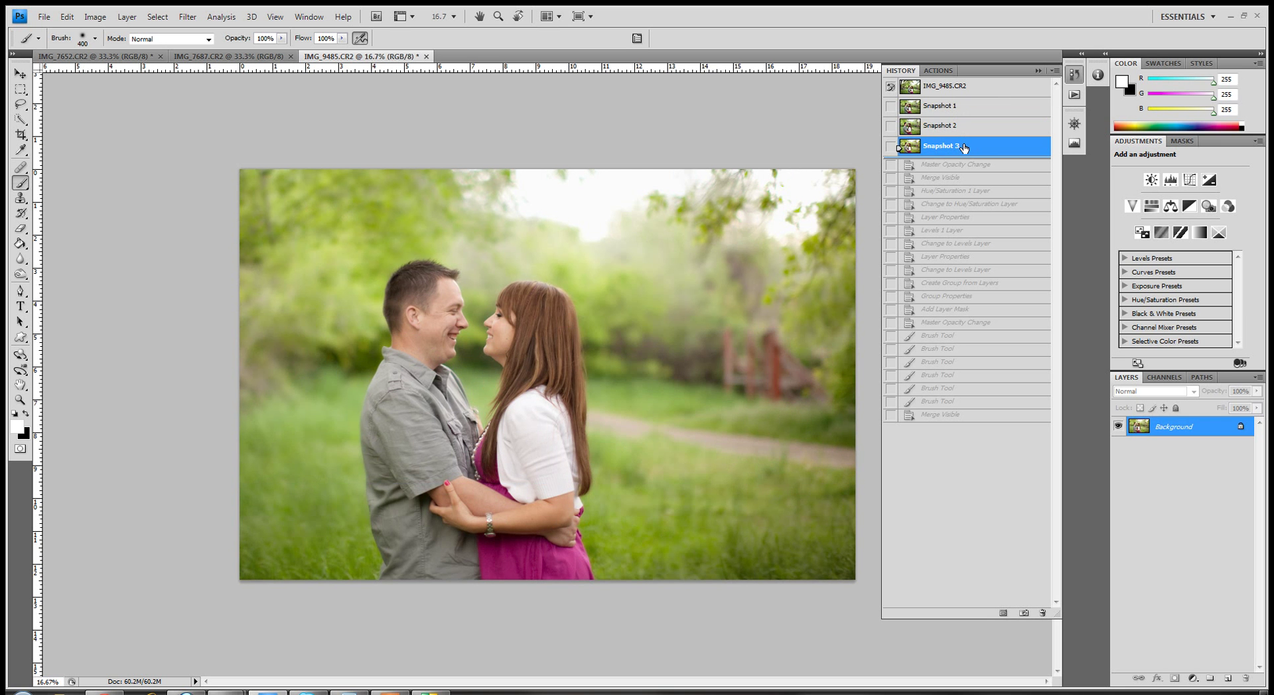
left_click(958, 108)
left_click(958, 125)
left_click(948, 105)
left_click(949, 147)
left_click(952, 113)
left_click(951, 146)
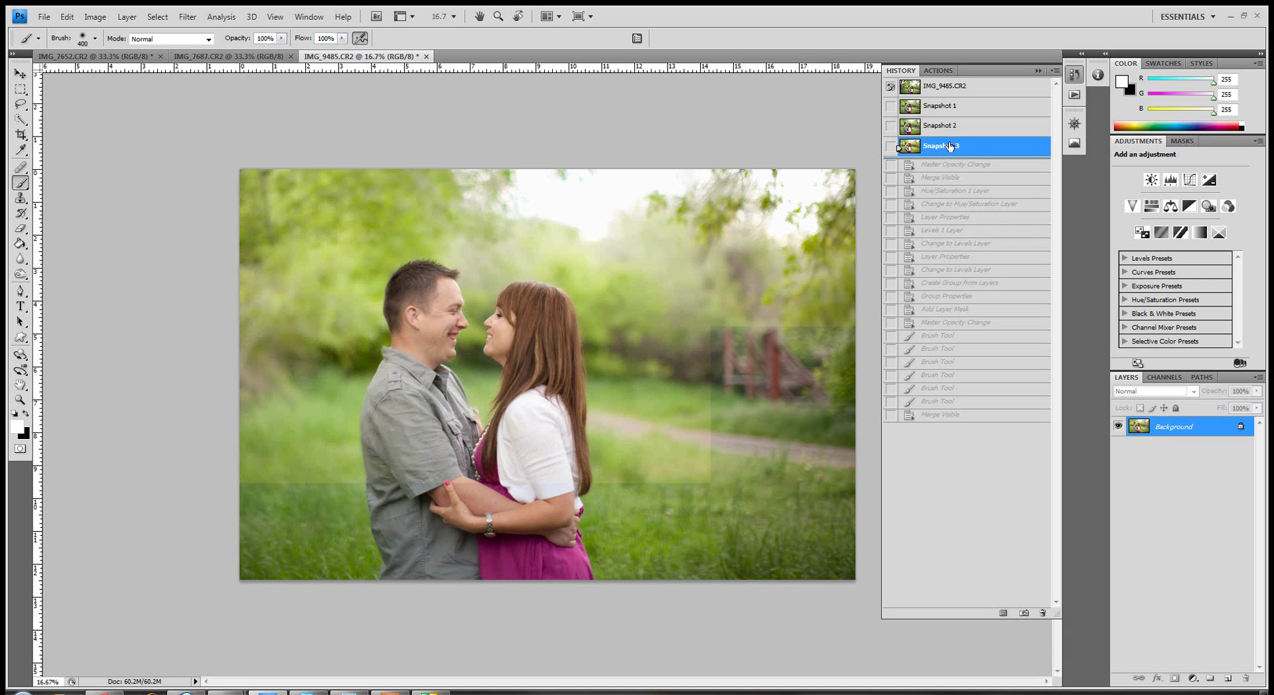
- Close the couple photo without saving and switch to the ring photo IMG_7687
left_click(428, 58)
left_click(629, 273)
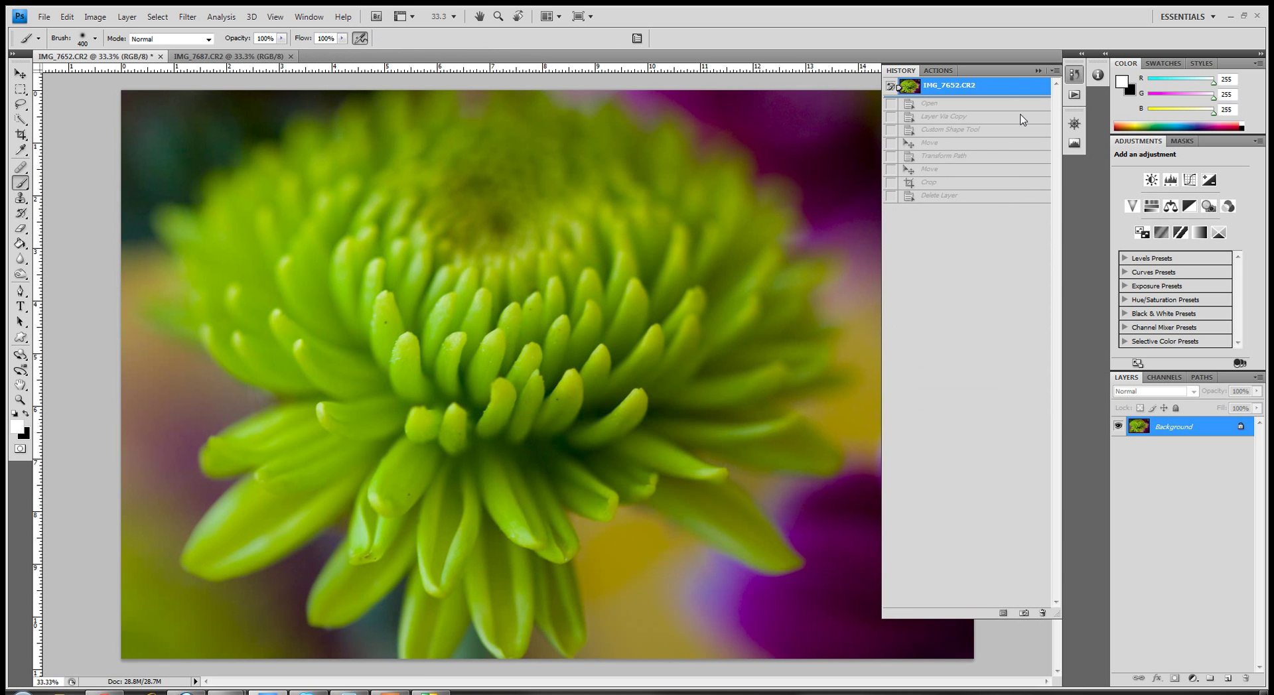
key("ctrl+Tab")
left_click(1073, 96)
left_click(1074, 96)
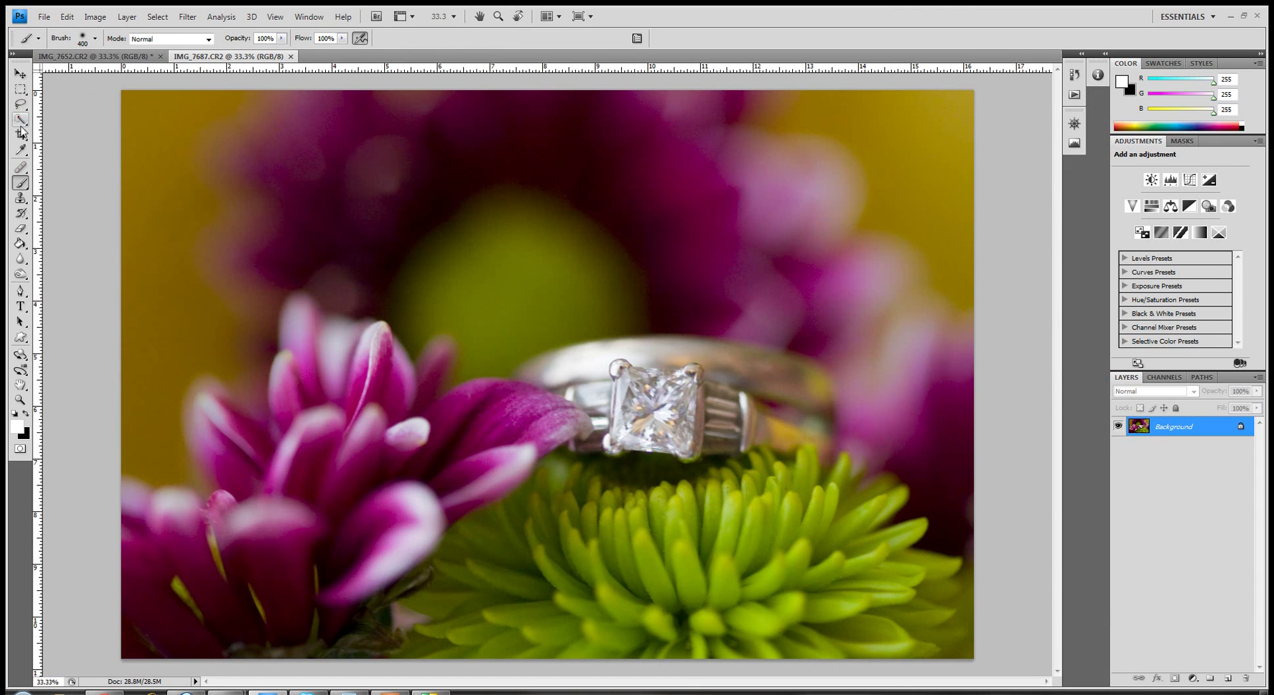
- Draw a white 3×3 grid custom shape across the ring photo and nudge it upward
left_click(24, 340)
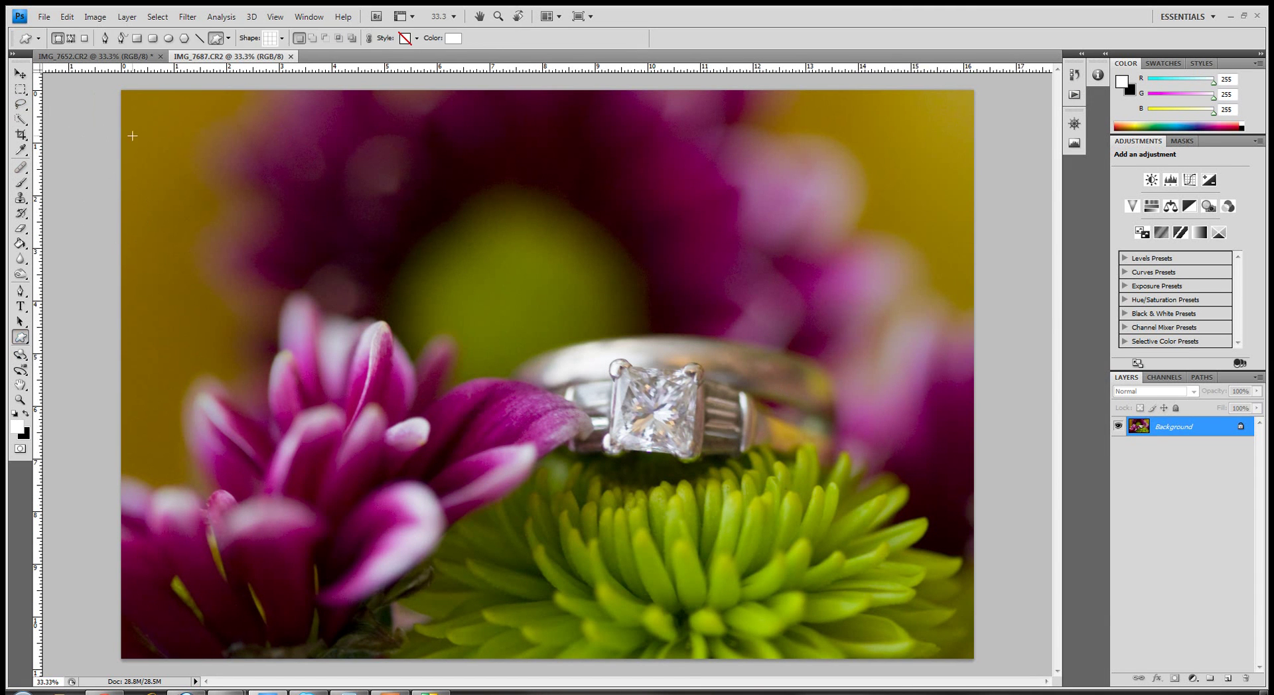
left_click_drag(122, 114, 925, 651)
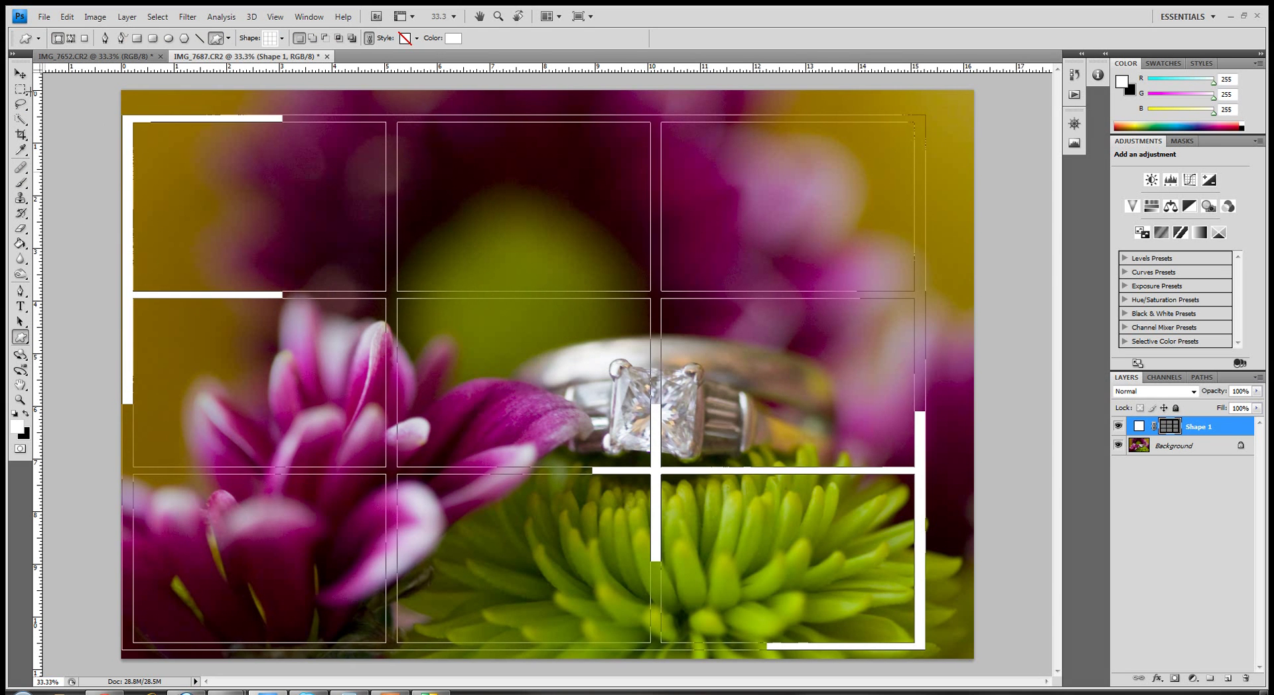
key("v")
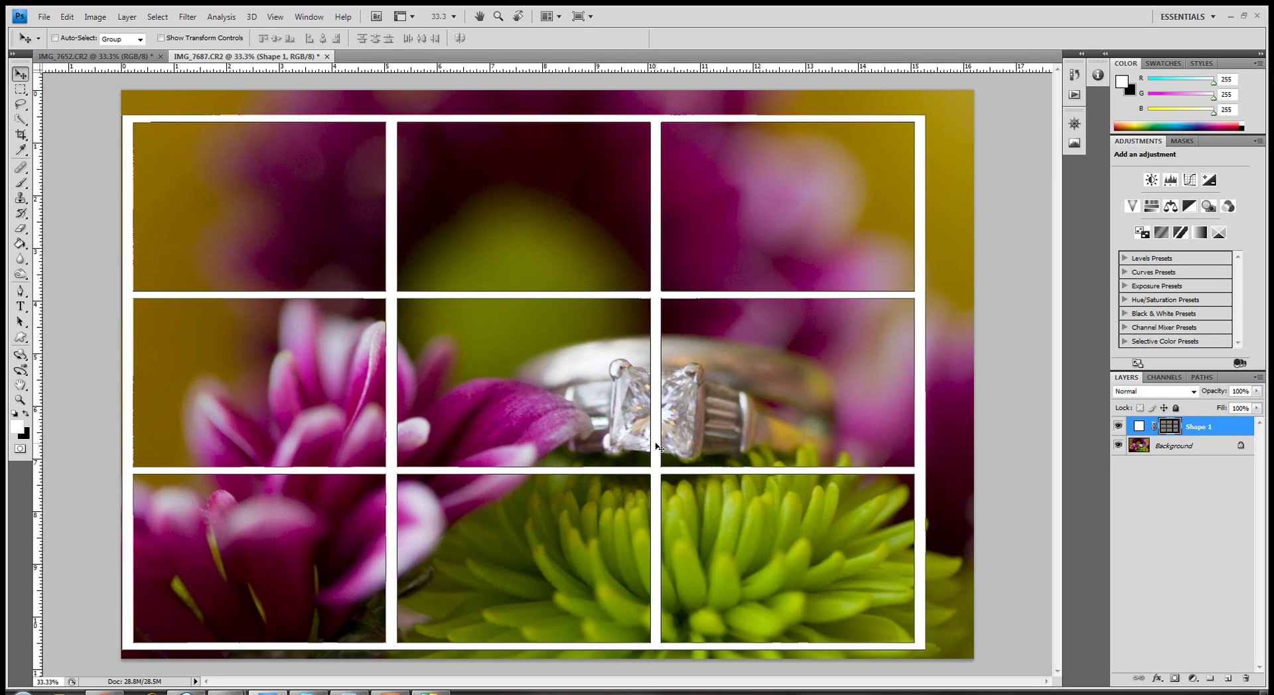
left_click_drag(661, 449, 660, 441)
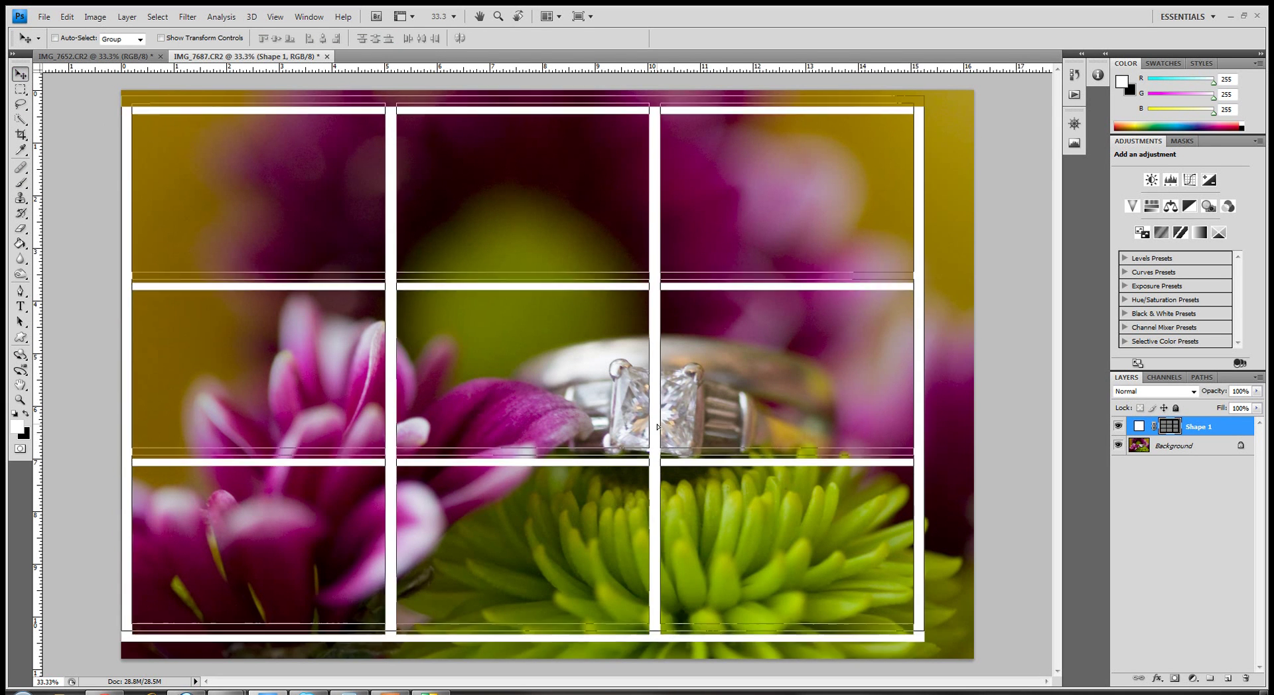
left_click_drag(657, 426, 659, 420)
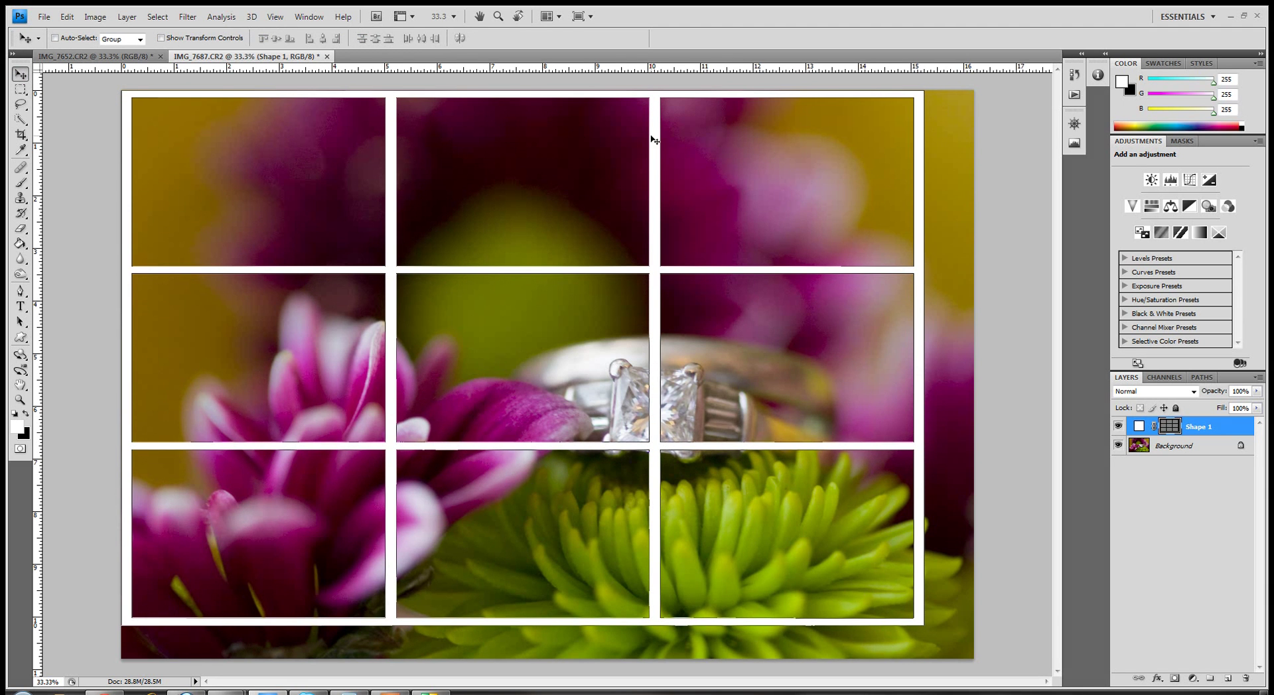
key("ctrl+t")
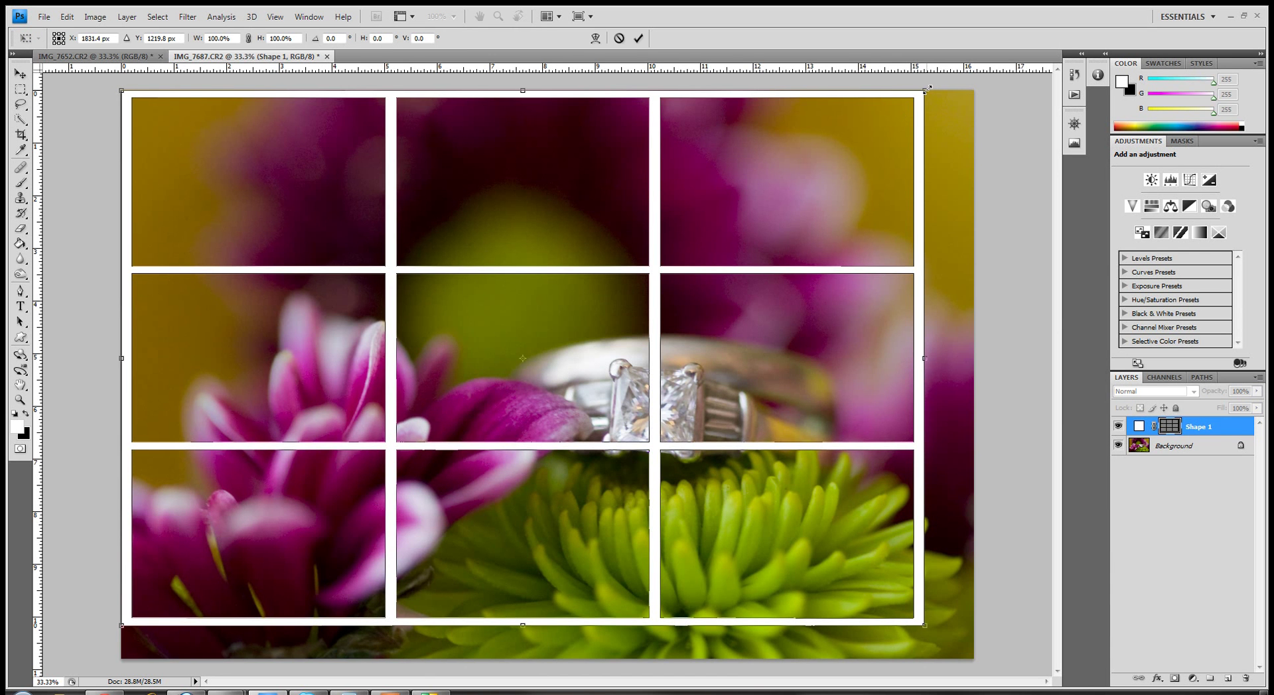
- Scale the grid to 80.1% and position it slightly right of centre over the ring and flowers
left_click_drag(908, 99, 862, 129)
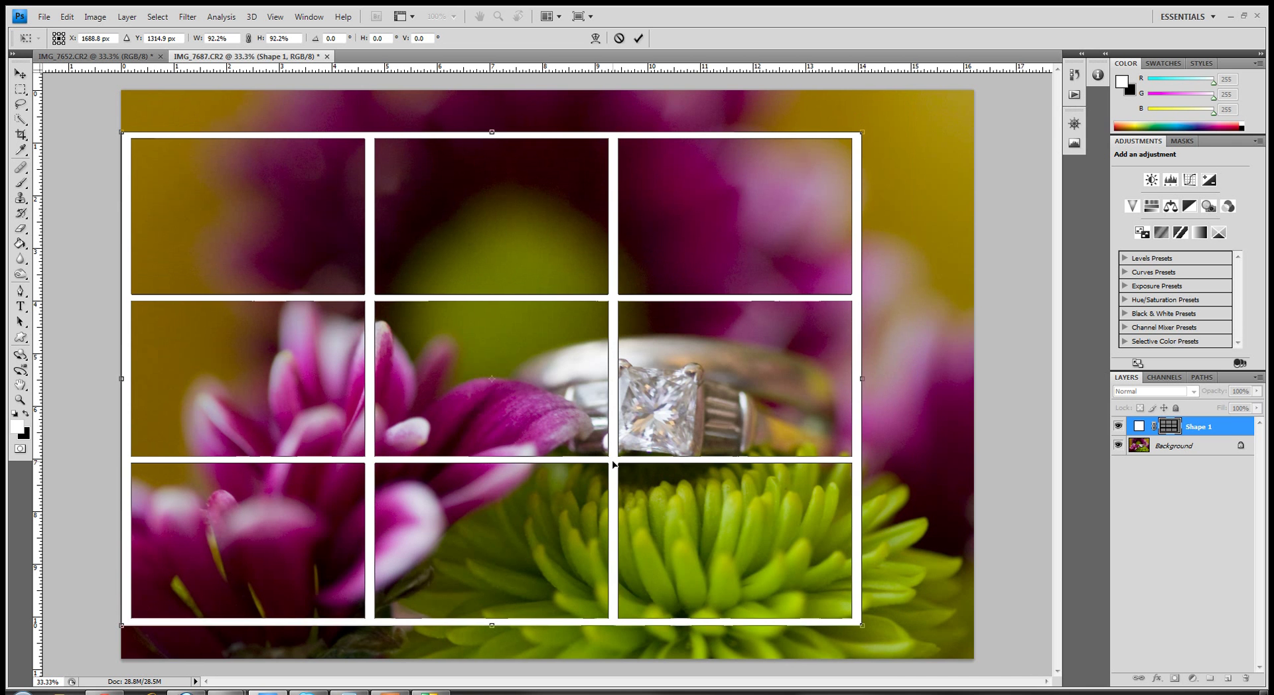
left_click_drag(612, 463, 658, 487)
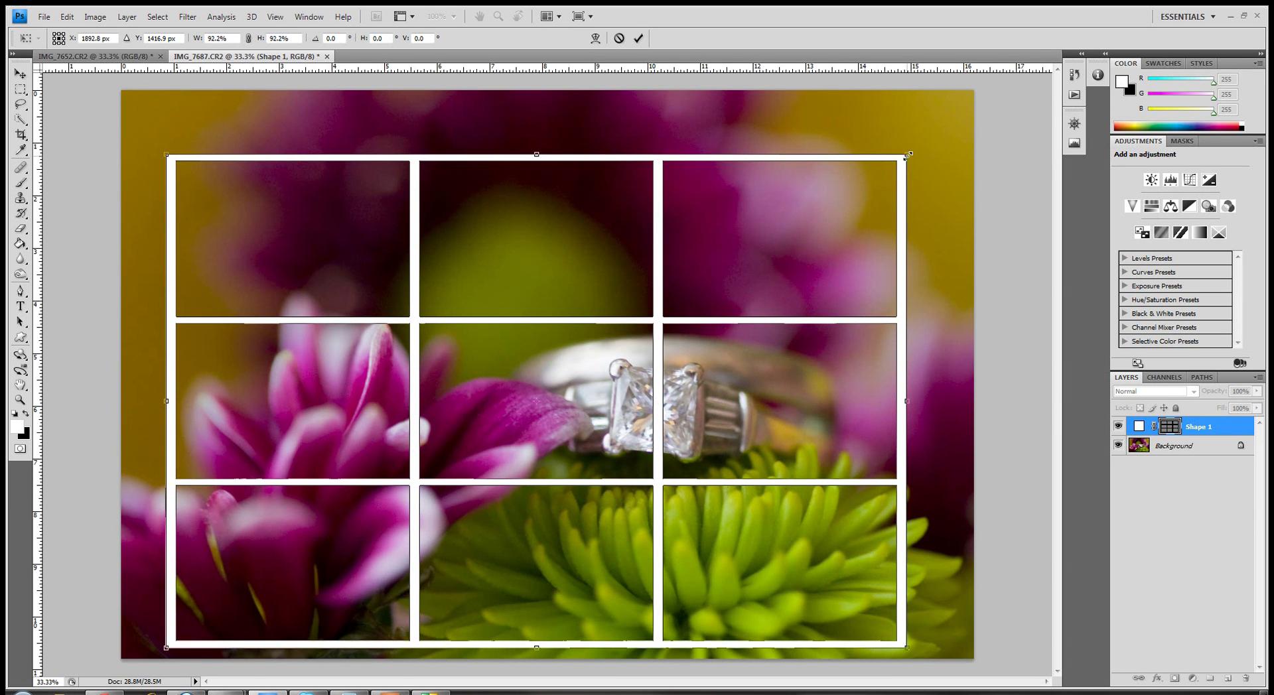
left_click_drag(907, 157, 825, 243)
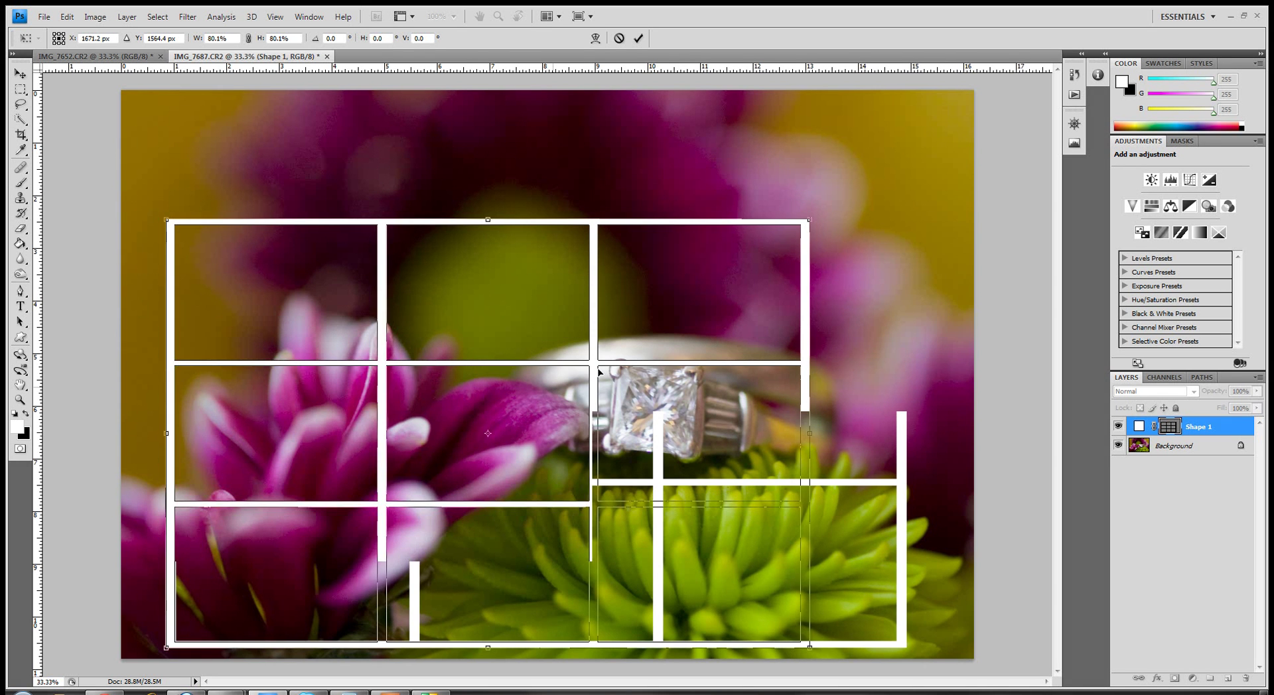
left_click_drag(599, 373, 654, 375)
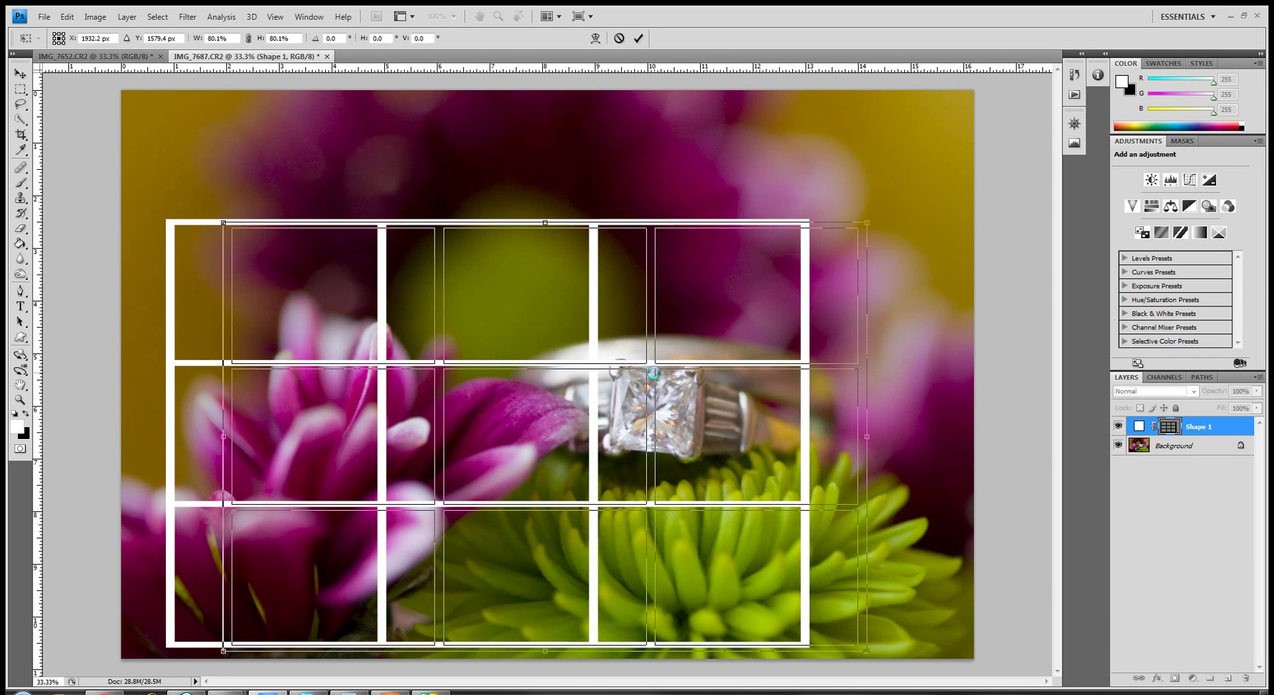
left_click_drag(651, 379, 649, 384)
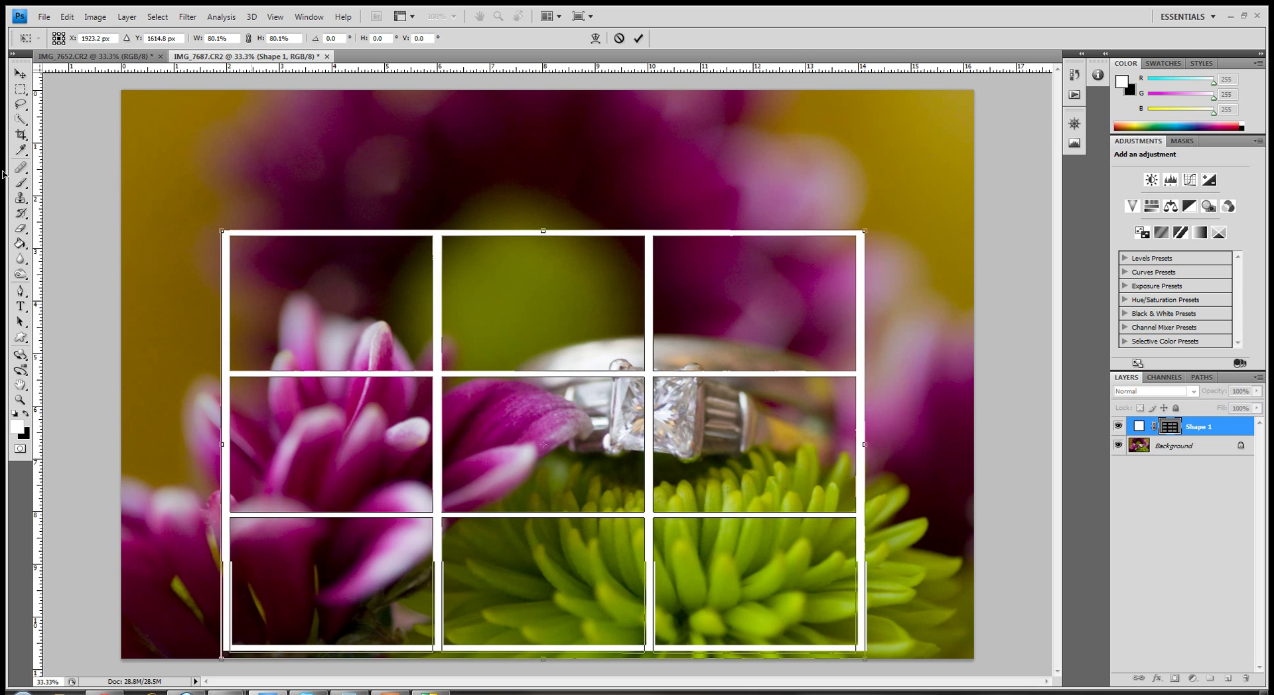
key("Return")
- Crop the Background to the grid's outline and delete the Shape 1 grid layer
key("alt+bracketleft")
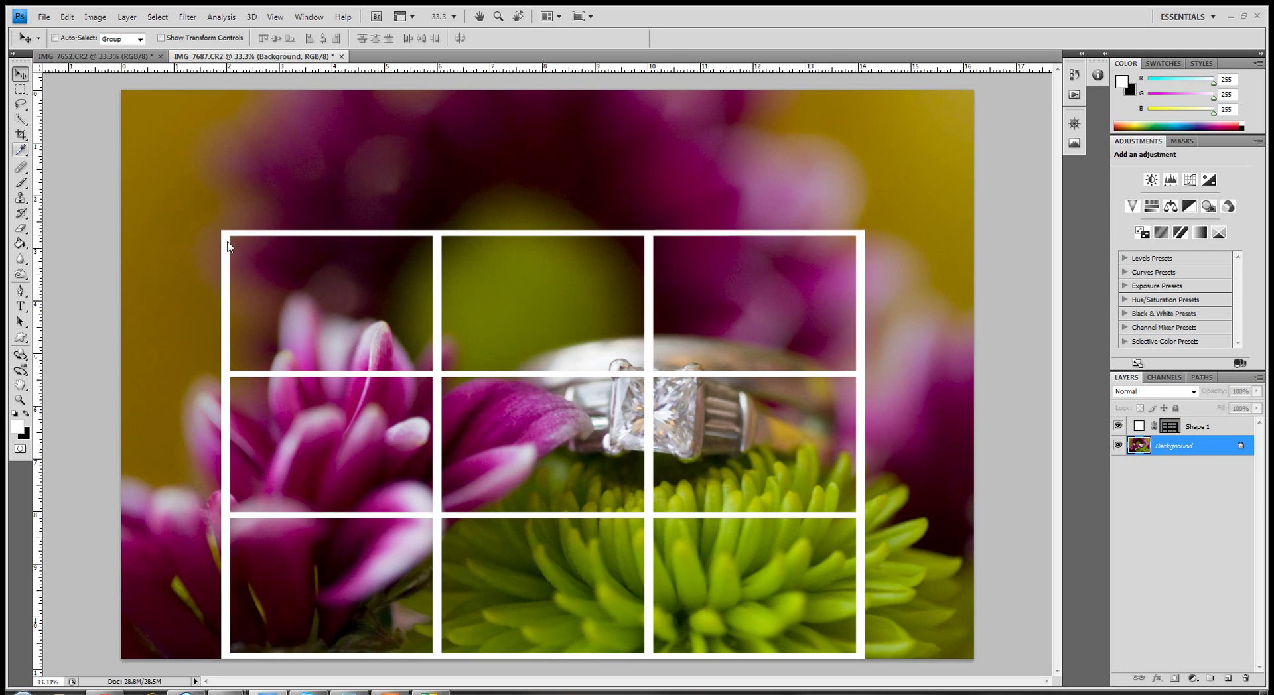
key("c")
left_click_drag(219, 229, 859, 658)
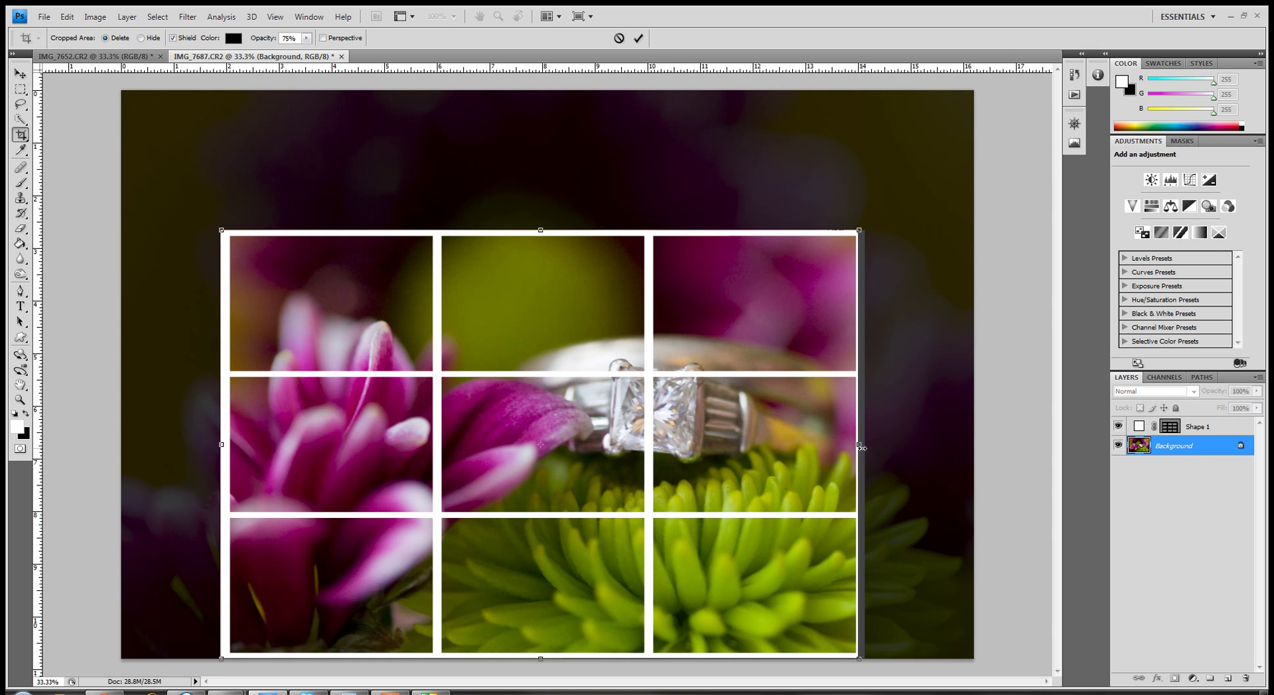
left_click_drag(860, 444, 863, 445)
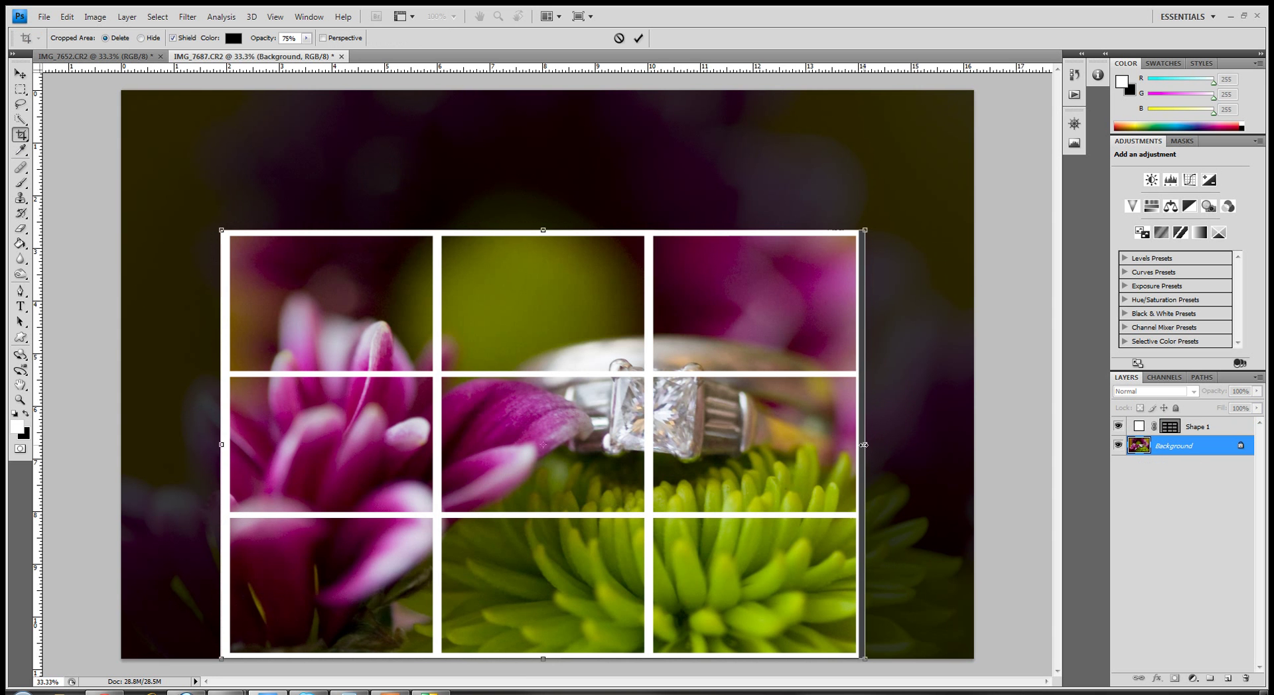
double_click(816, 549)
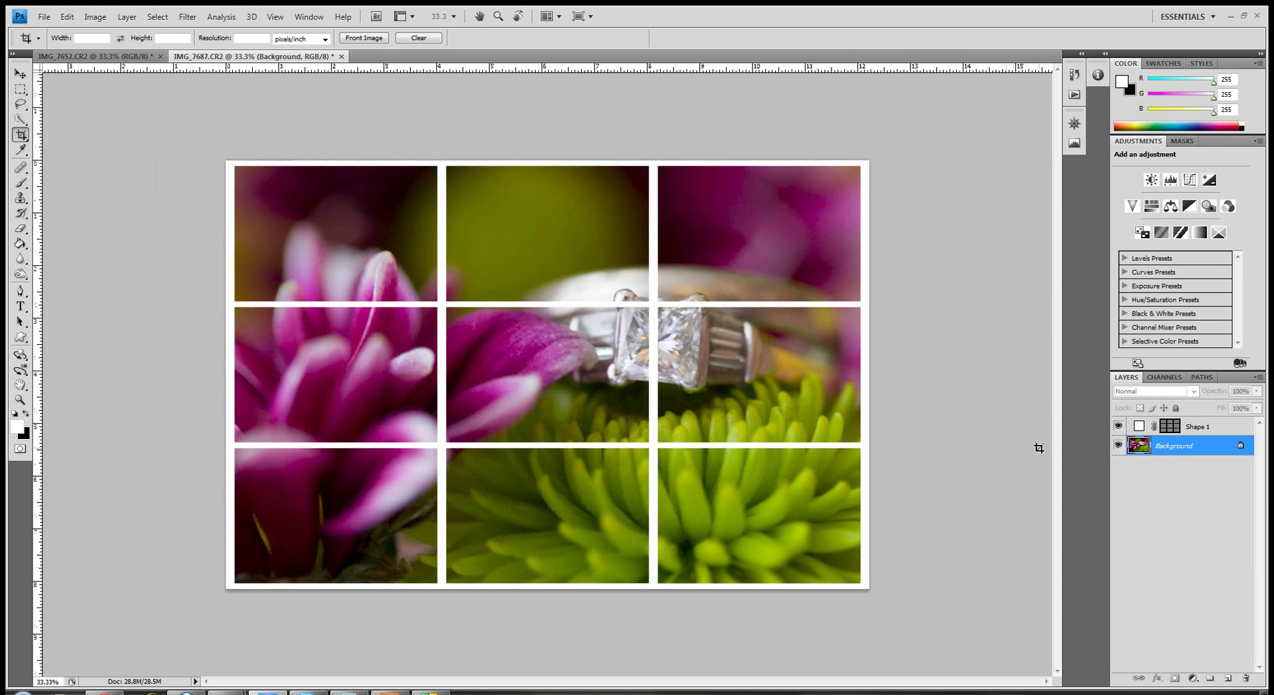
left_click_drag(1192, 434, 1245, 677)
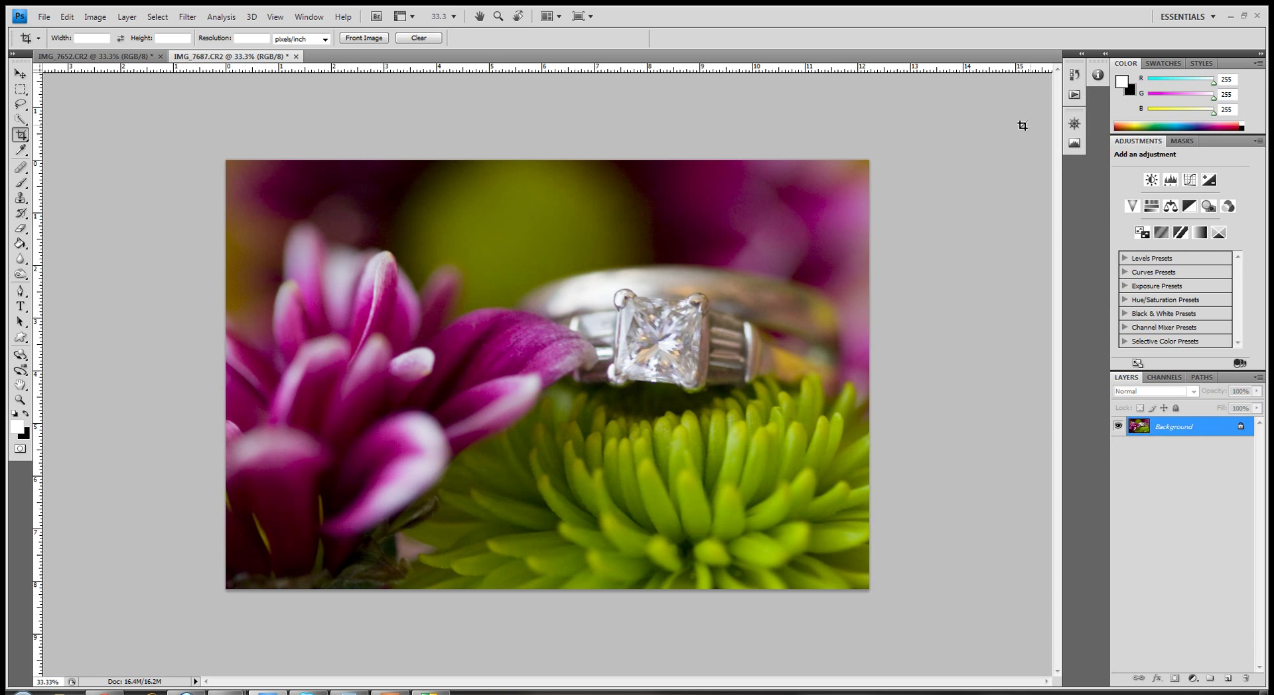
- Play the 'Look at that color baby' colour-pop action from Pure Photoshop Action Set 1
left_click(1074, 95)
scroll(998, 262, "up", 6)
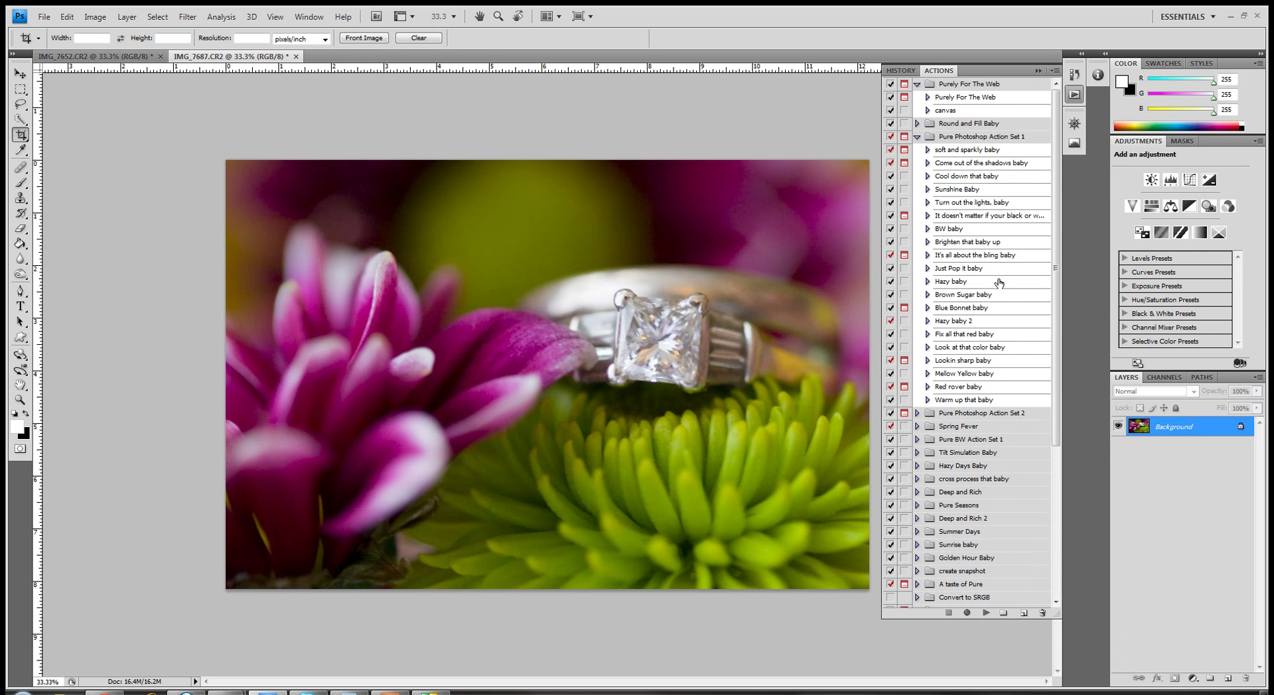
left_click(917, 137)
left_click(917, 137)
left_click(987, 349)
left_click(986, 613)
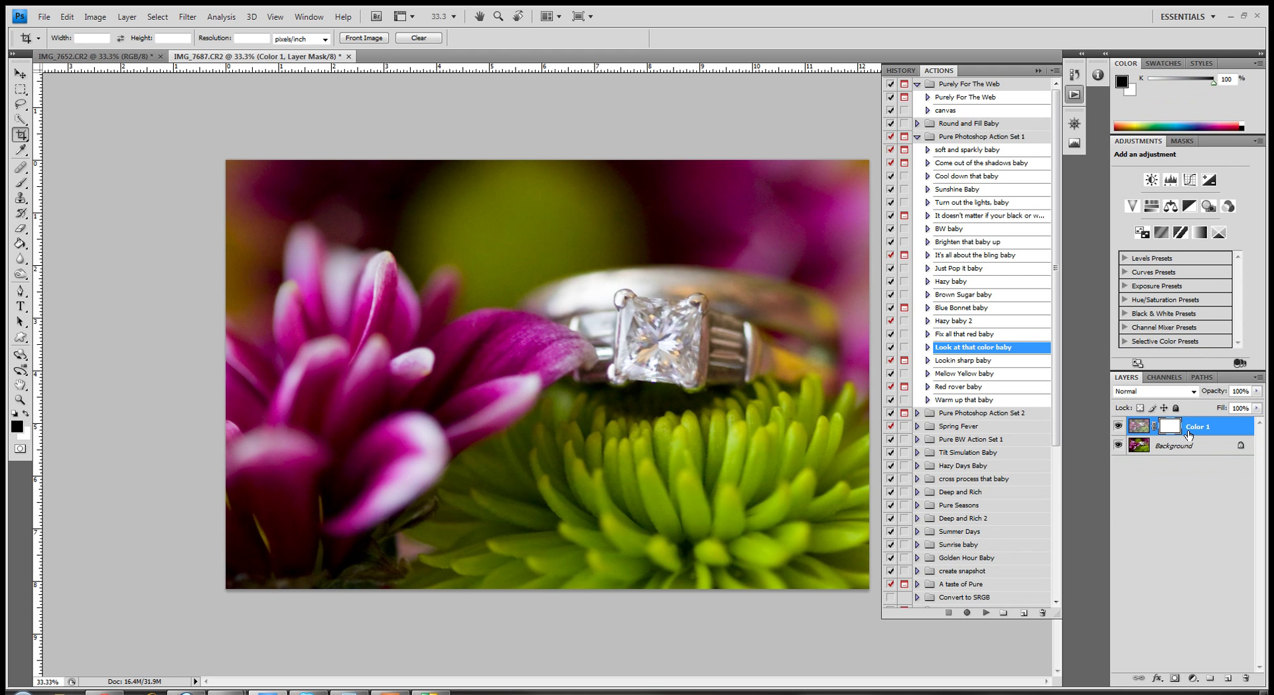
left_click(27, 183)
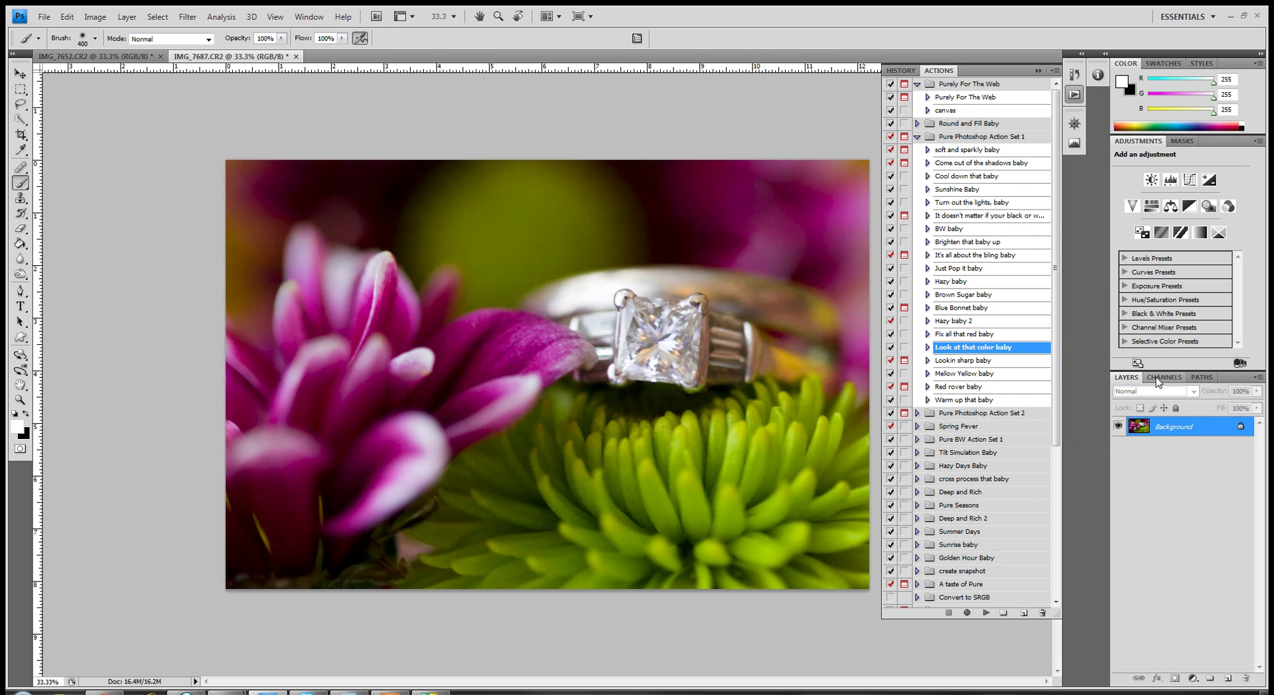
- Play 'Cloud 9, Baby' from Action Set 2 and set Snuggly Warm's opacity to 53%
left_click(917, 414)
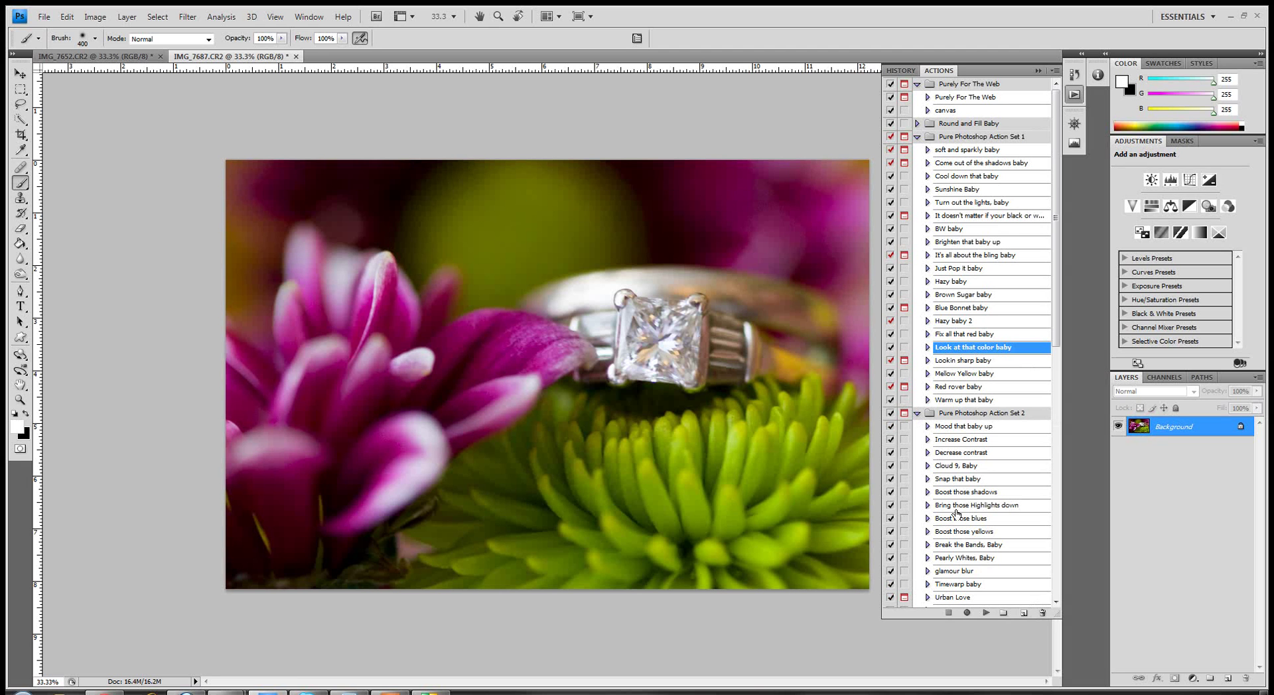
left_click(962, 466)
left_click(988, 613)
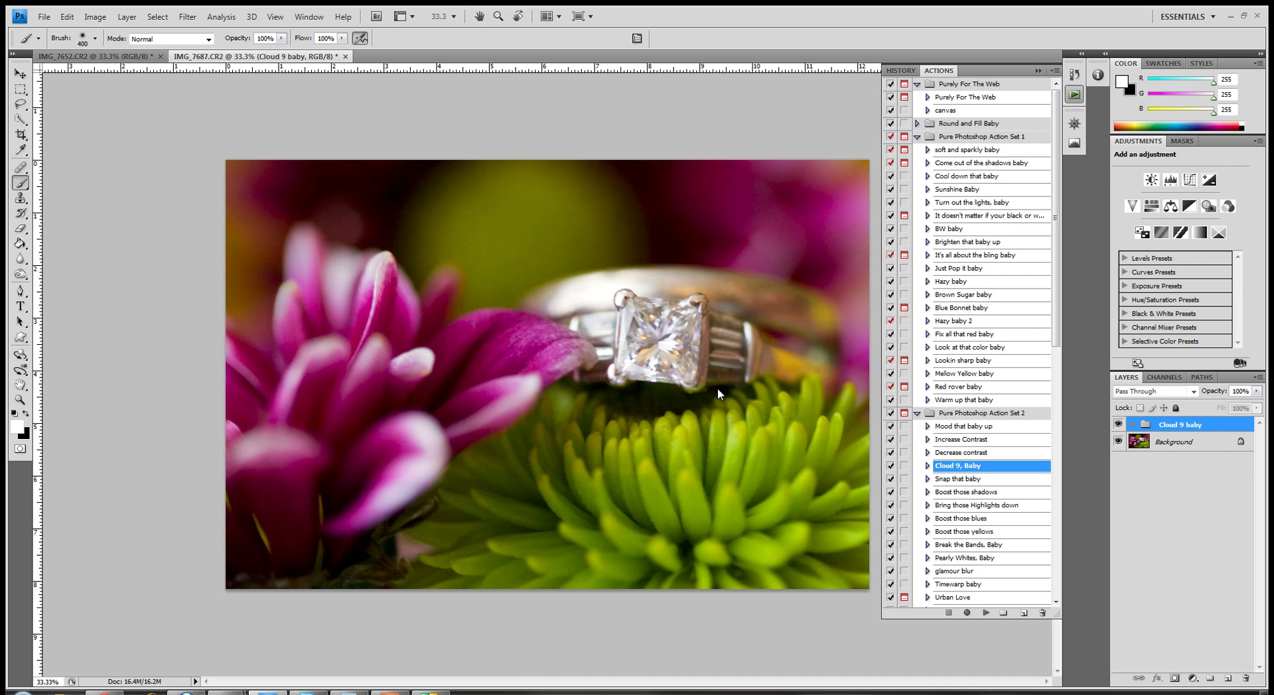
left_click(1074, 94)
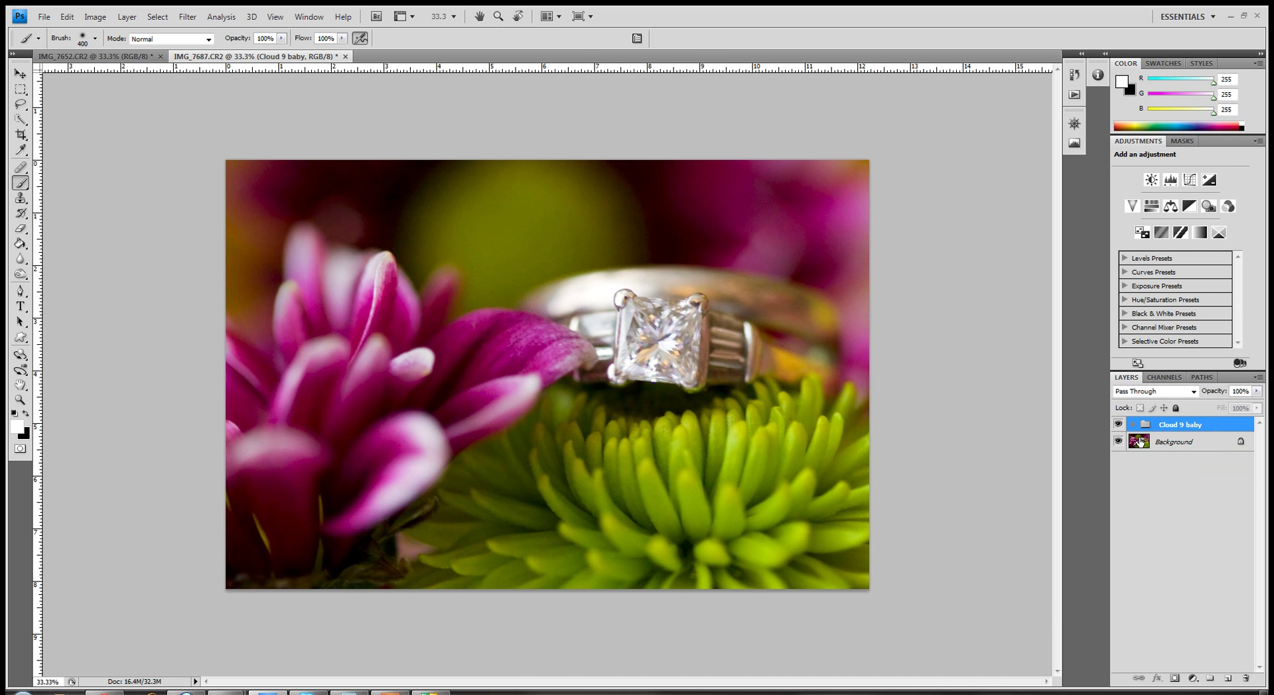
left_click(1129, 424)
left_click(1231, 464)
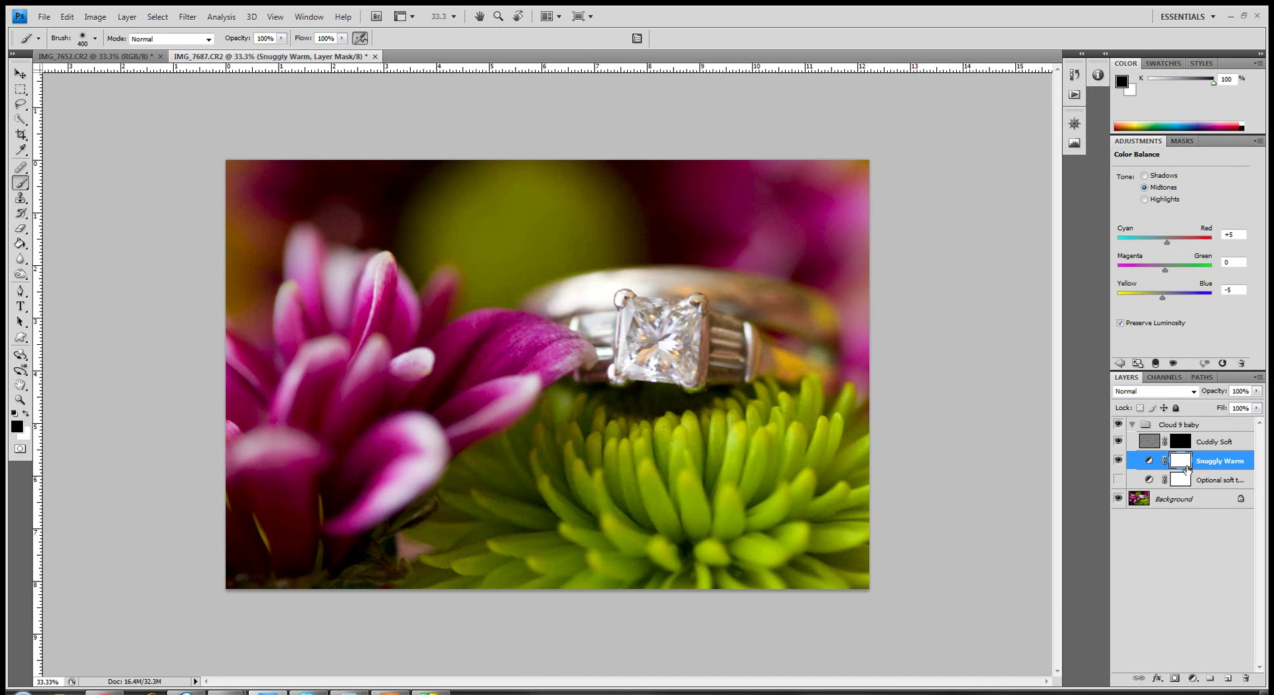
left_click_drag(1257, 396, 1212, 472)
- Paint Cuddly Soft's mask white across the lower left, then set a black brush at 44% opacity
left_click(1217, 441)
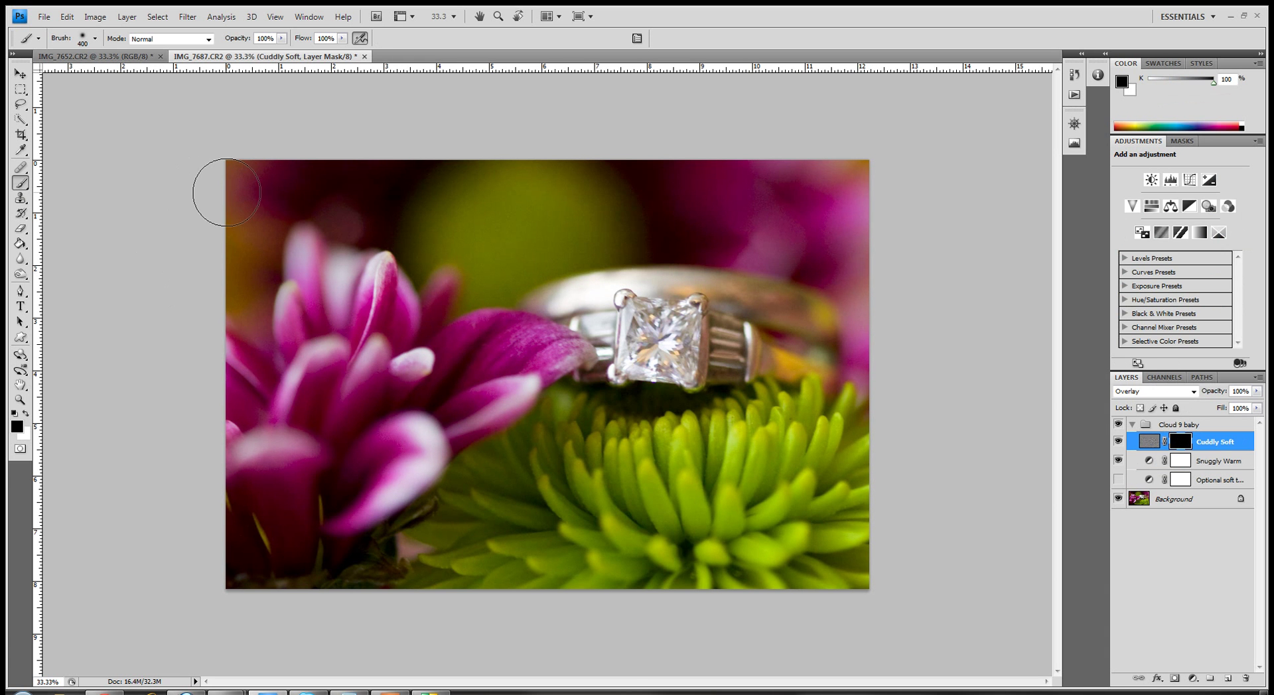
left_click(27, 413)
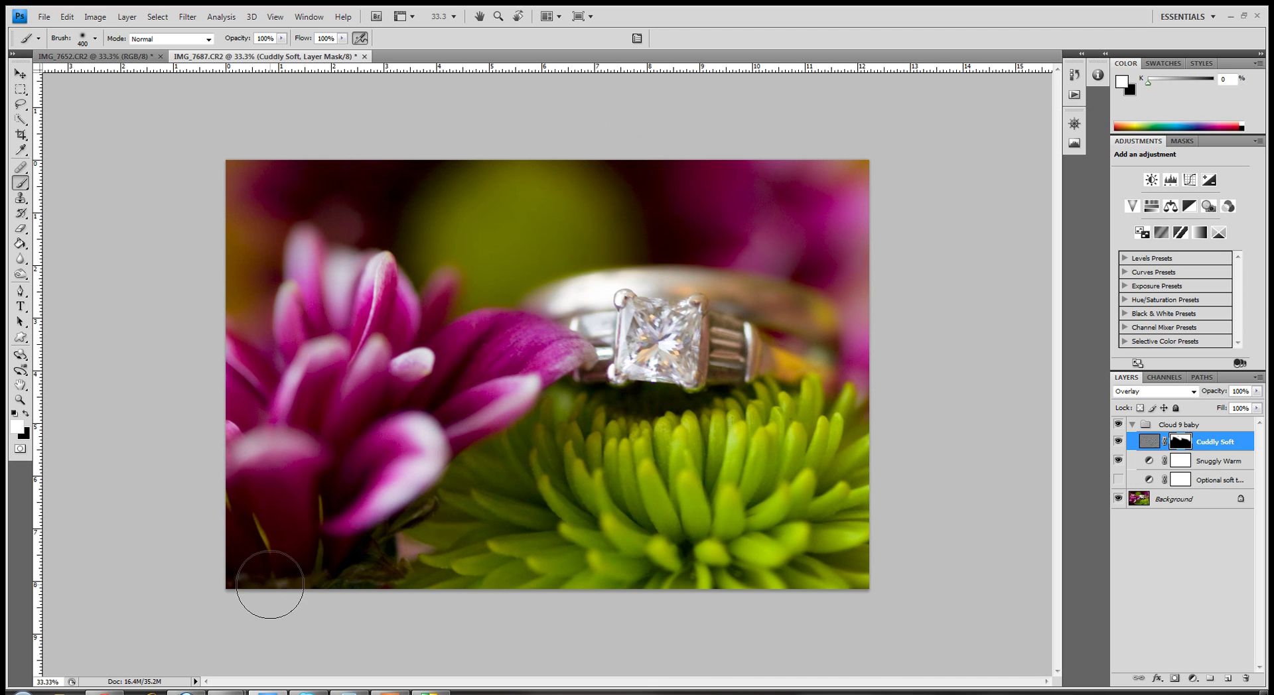
left_click_drag(270, 587, 656, 595)
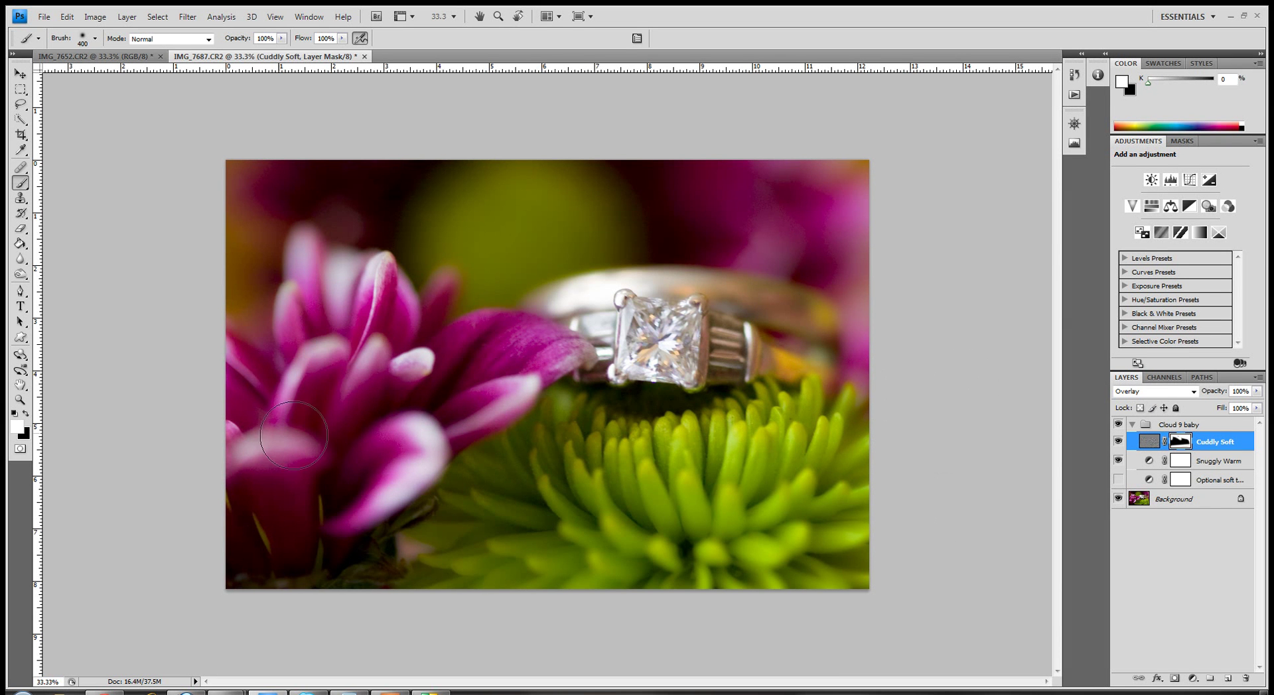
left_click(26, 414)
left_click(282, 37)
left_click(245, 52)
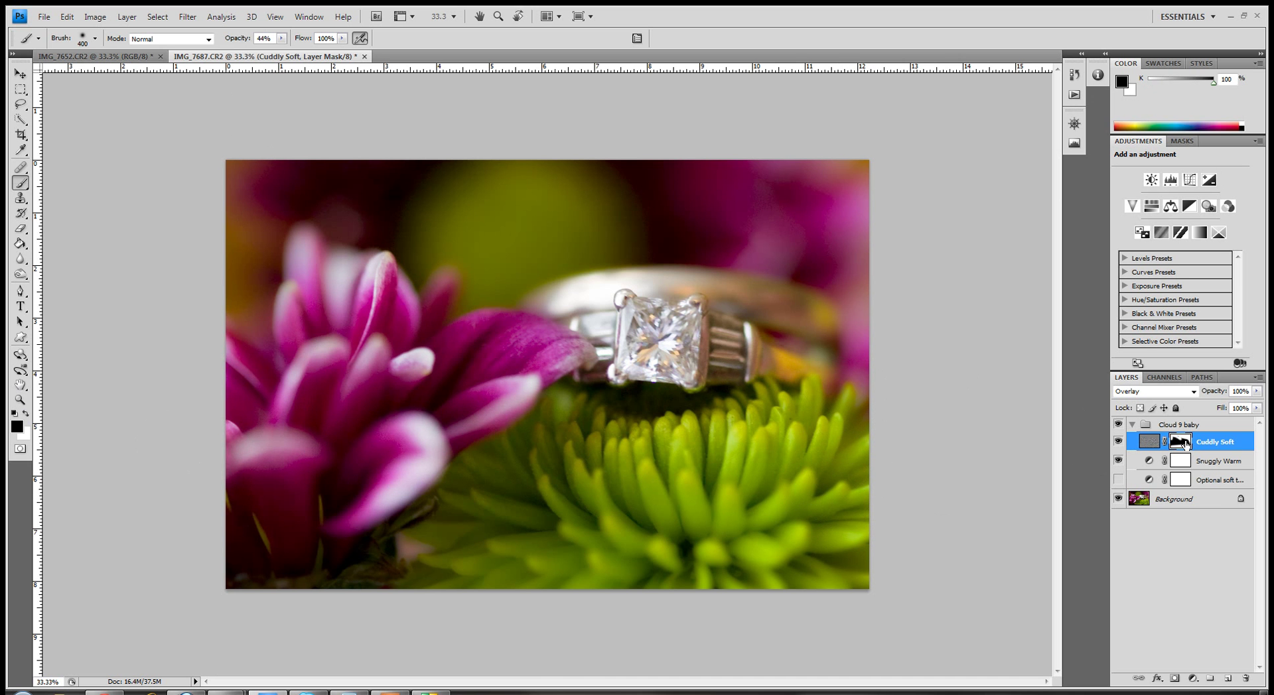
- Compare the Cloud 9 baby group on and off and delete the Optional soft tone layer
left_click(1130, 425)
left_click(1119, 424)
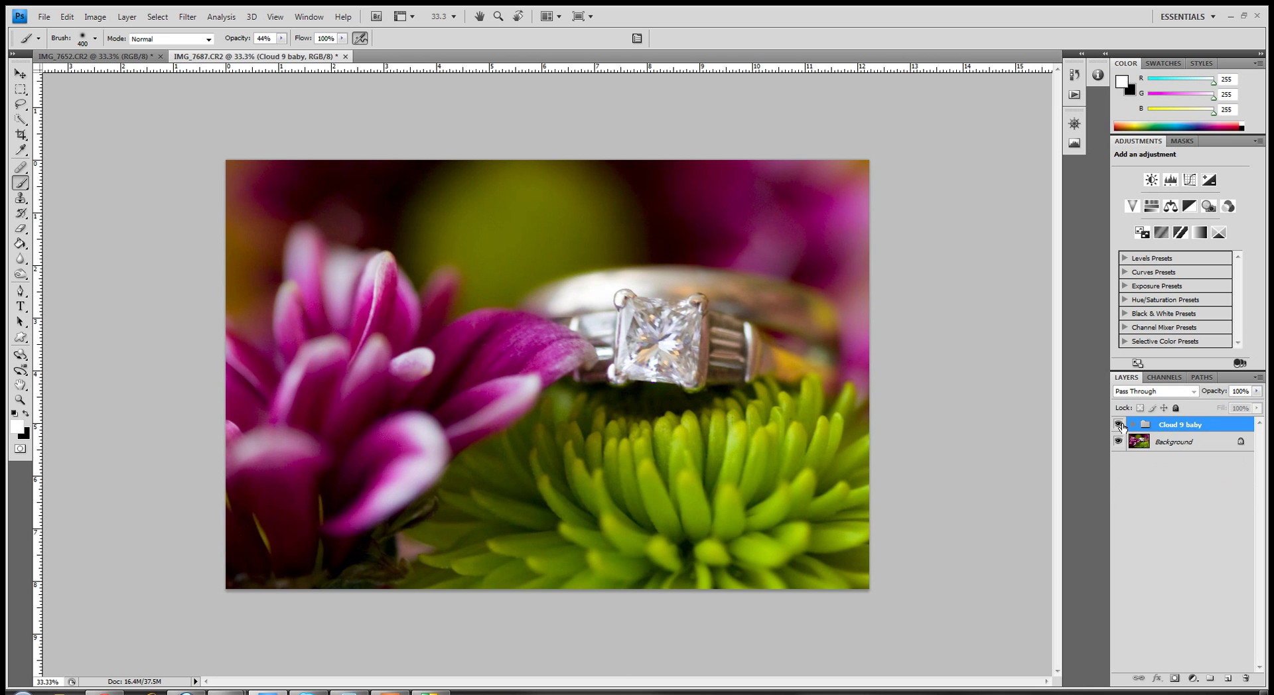
left_click(1119, 424)
left_click(1119, 425)
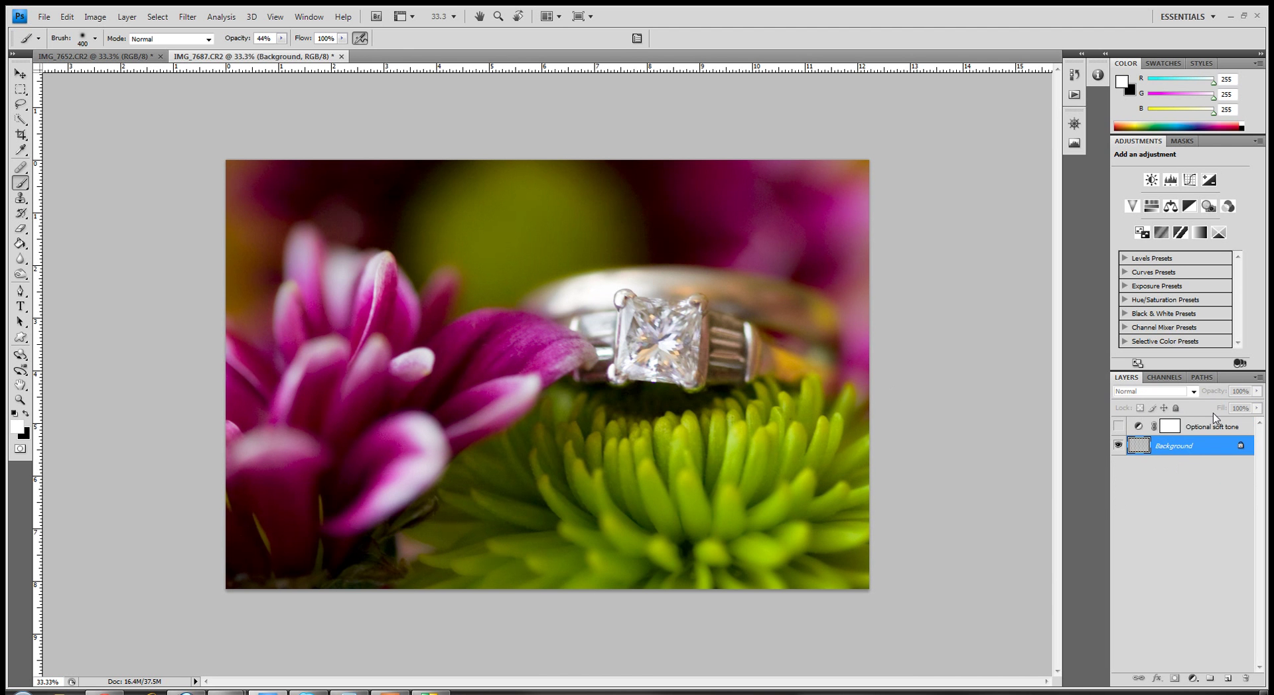
left_click(1216, 424)
left_click_drag(1216, 424, 1244, 678)
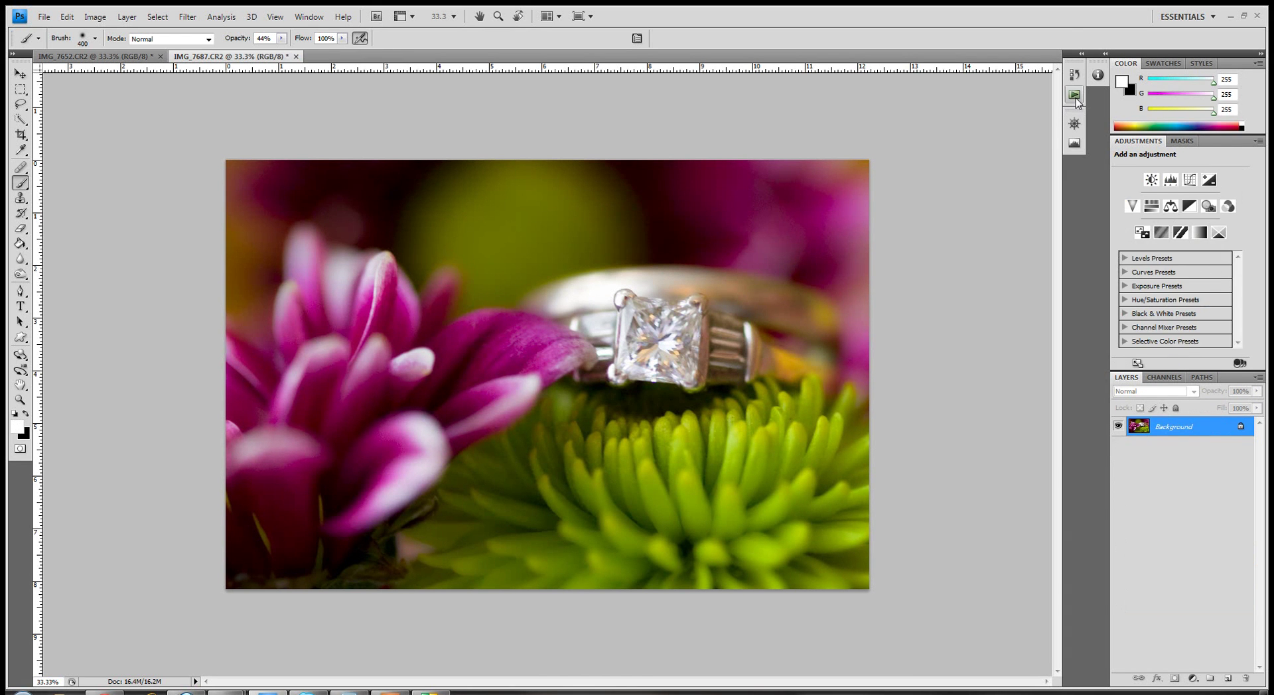
- Play the 'soft and sparkly baby' action
left_click(1074, 96)
left_click(980, 147)
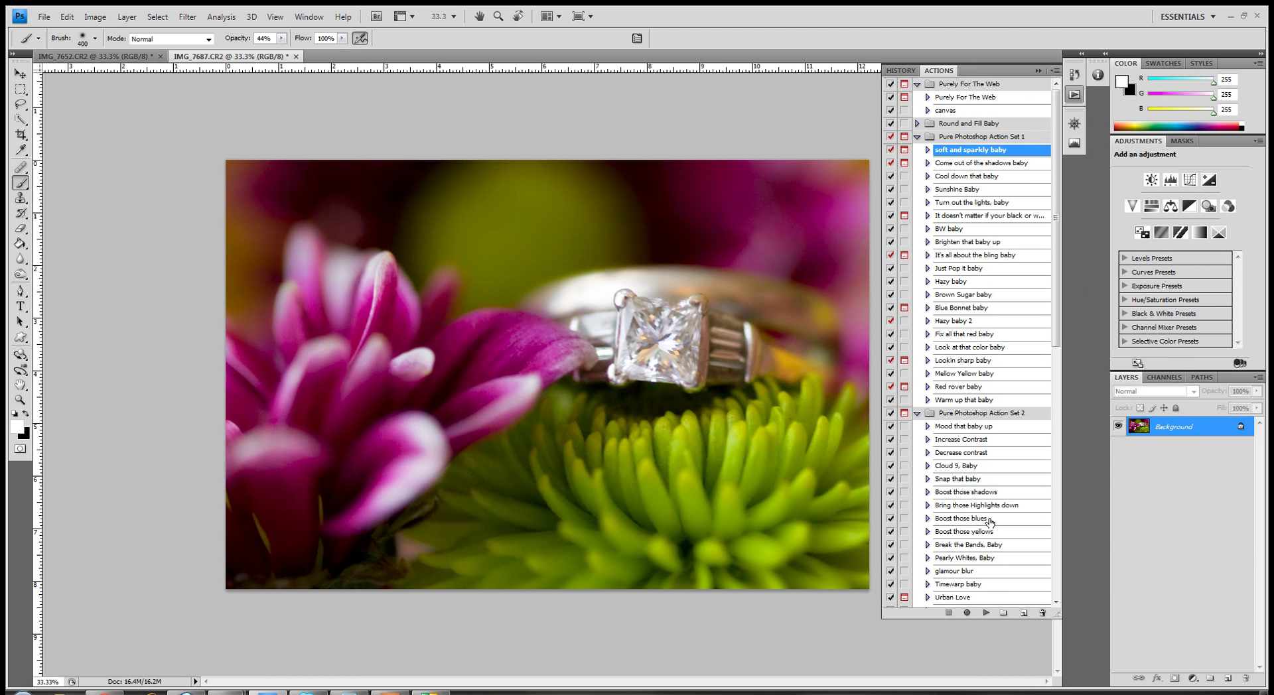
left_click(986, 614)
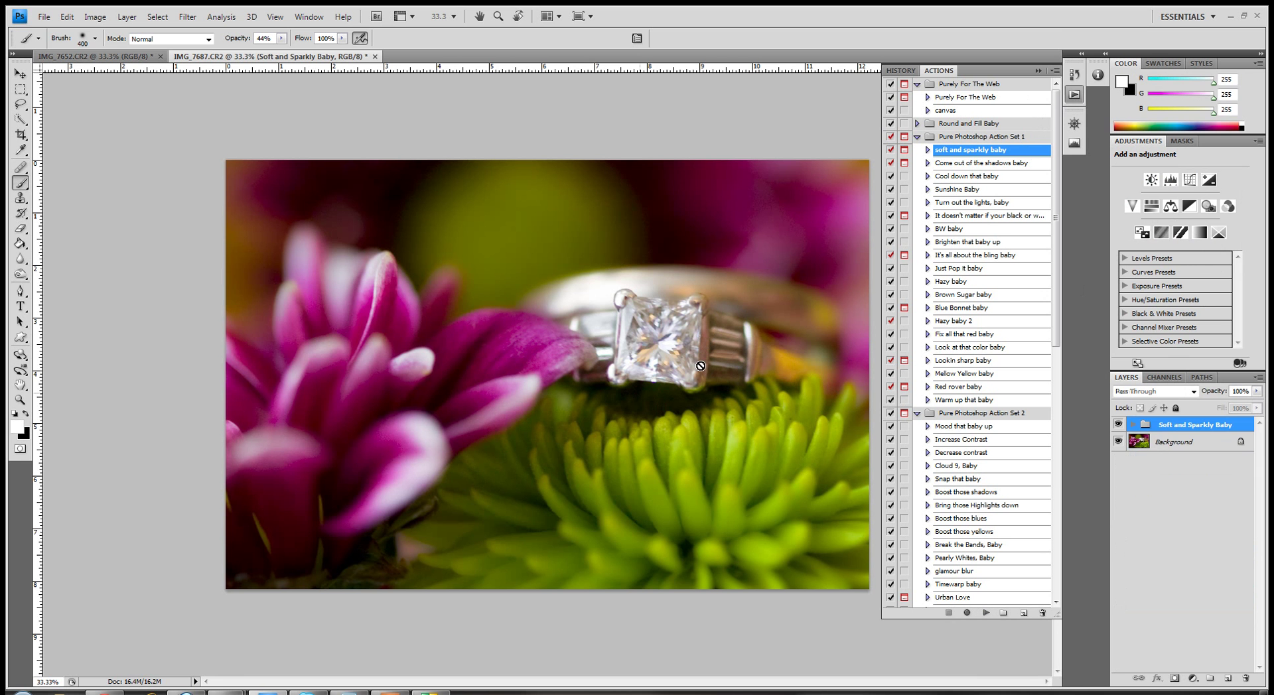
- Paint the Gentle eye pop mask white at 100% brush opacity onto the diamond
left_click(1133, 425)
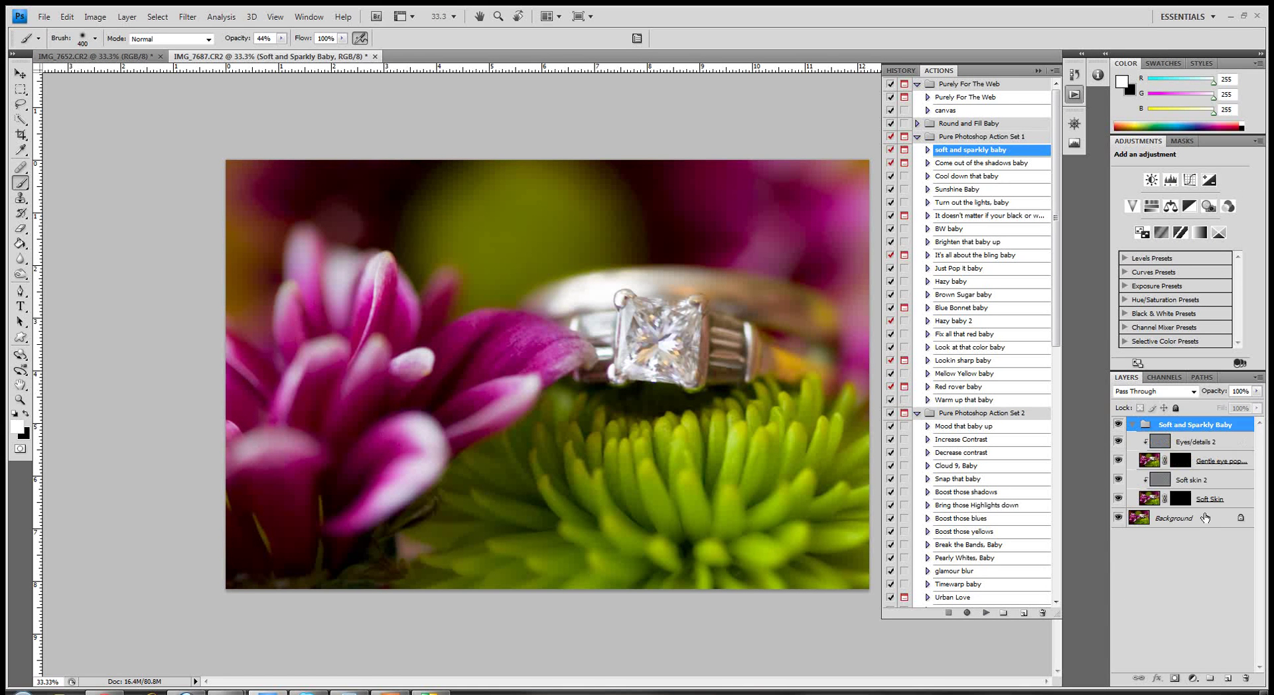
left_click(1233, 462)
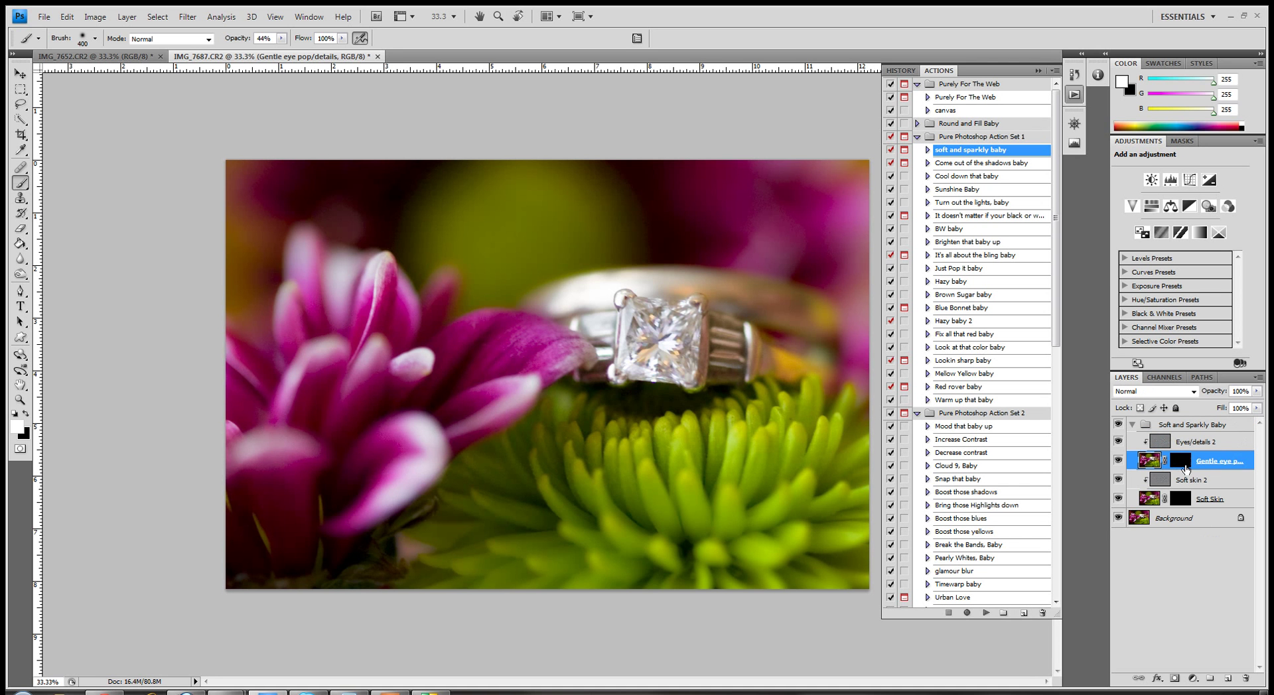
left_click(1183, 462)
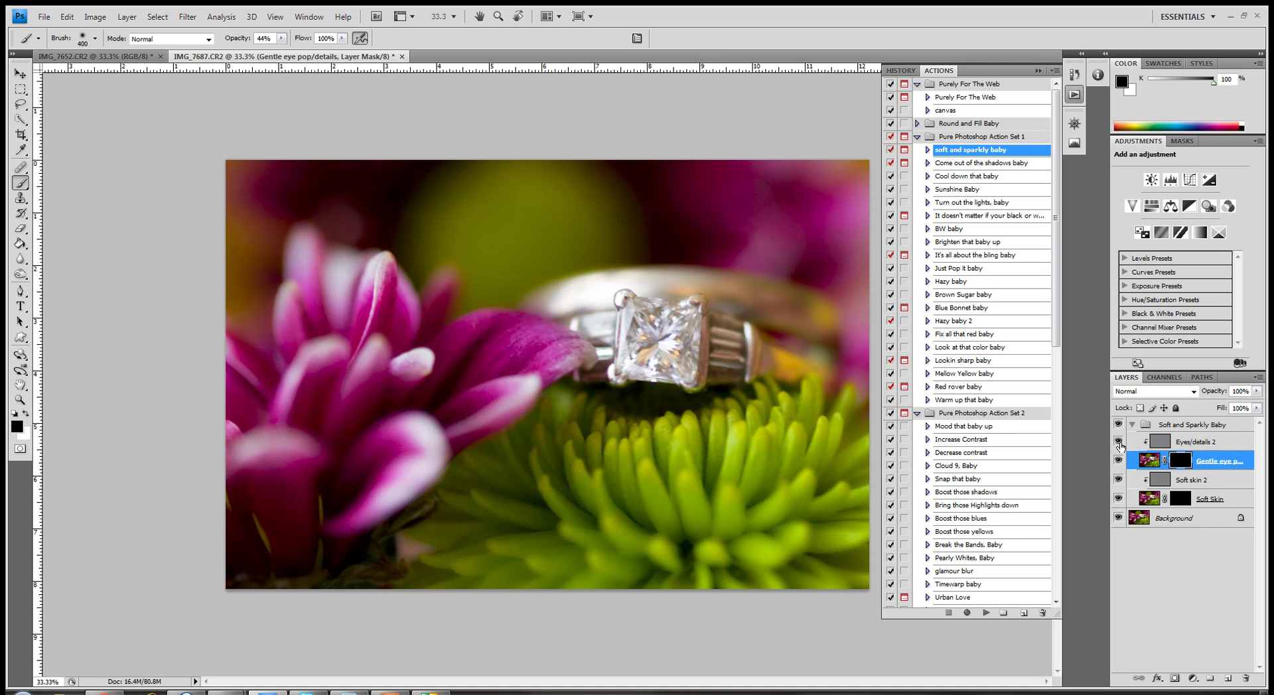
left_click(28, 414)
left_click_drag(280, 41, 322, 48)
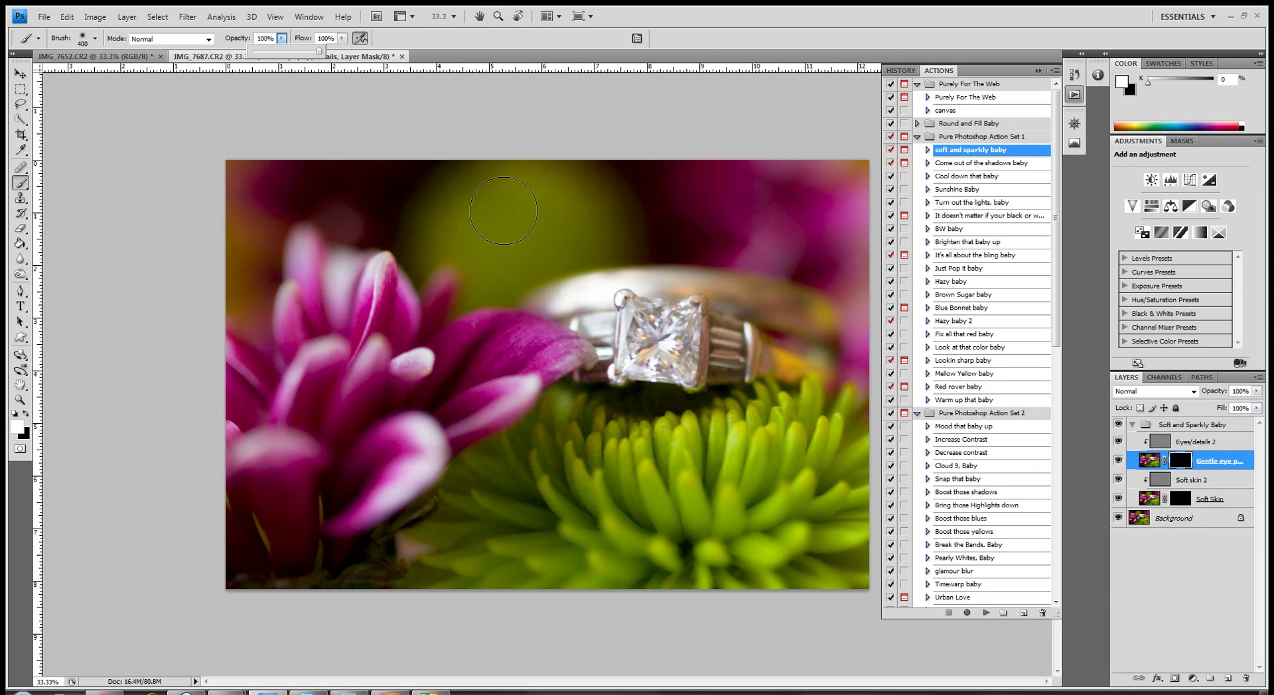
left_click(665, 343)
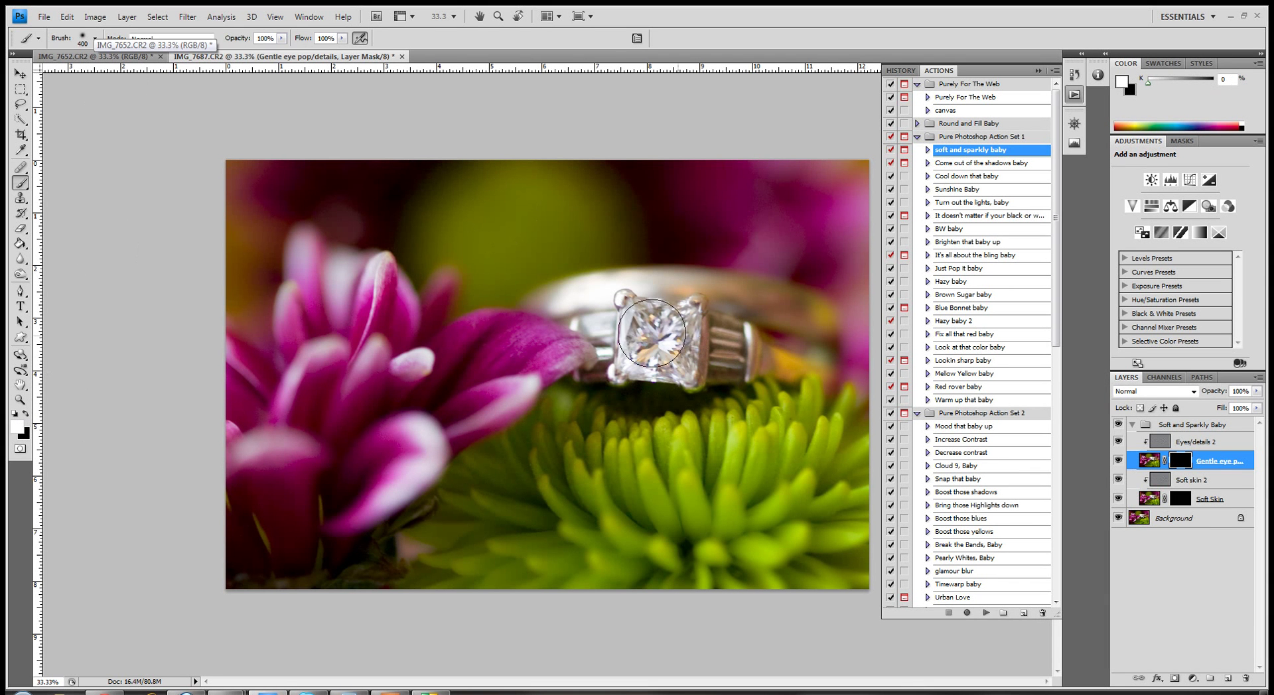
left_click(661, 345)
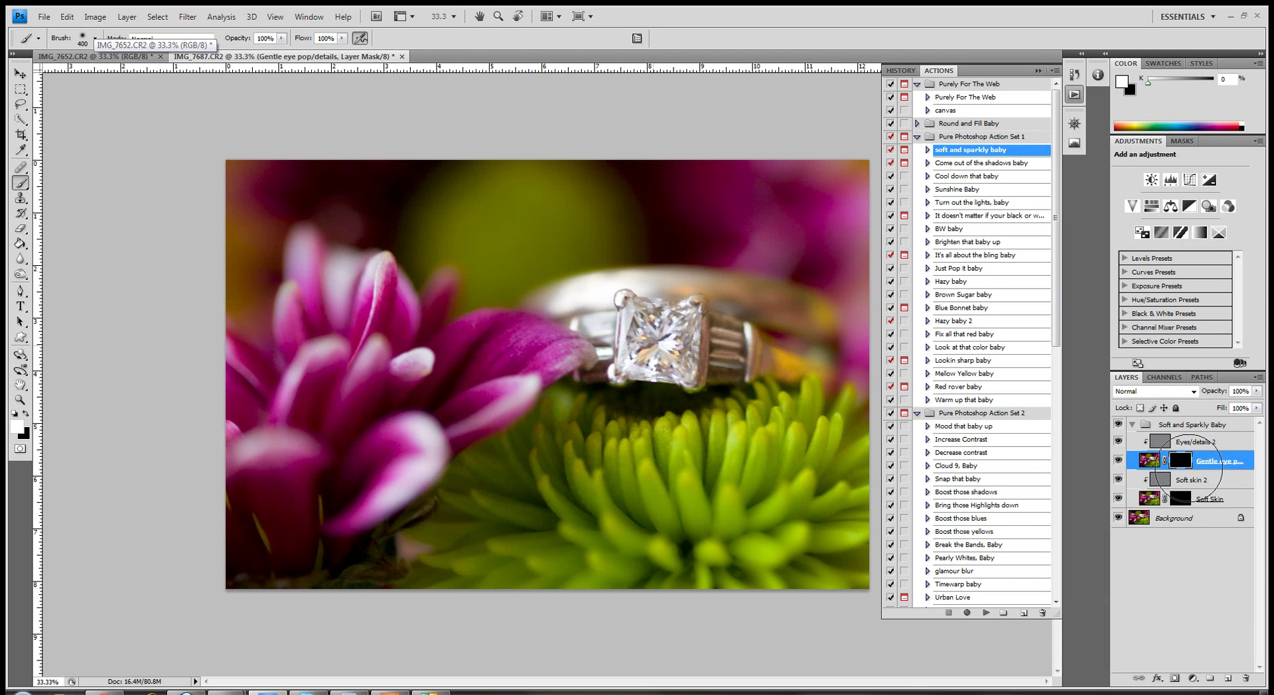
- Compare the eye pop on and off, then paint the Soft Skin mask over the upper-right background
left_click(1118, 461)
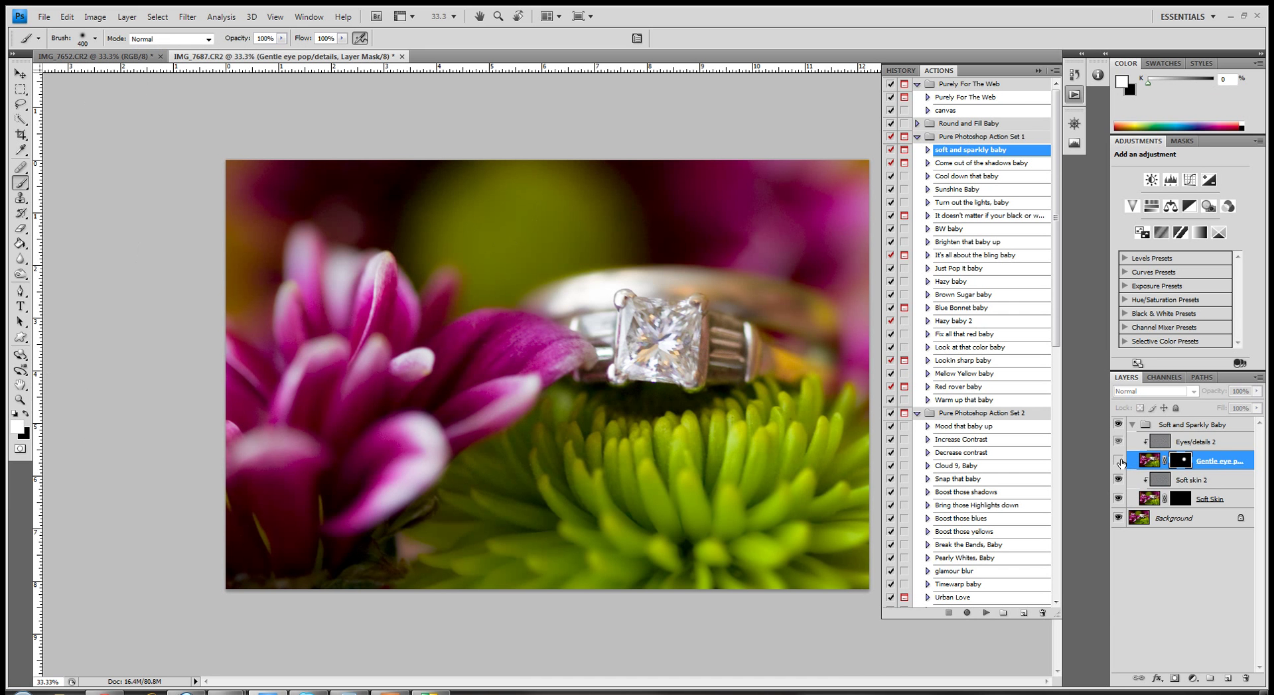
left_click(1118, 460)
left_click(1118, 461)
left_click(1119, 461)
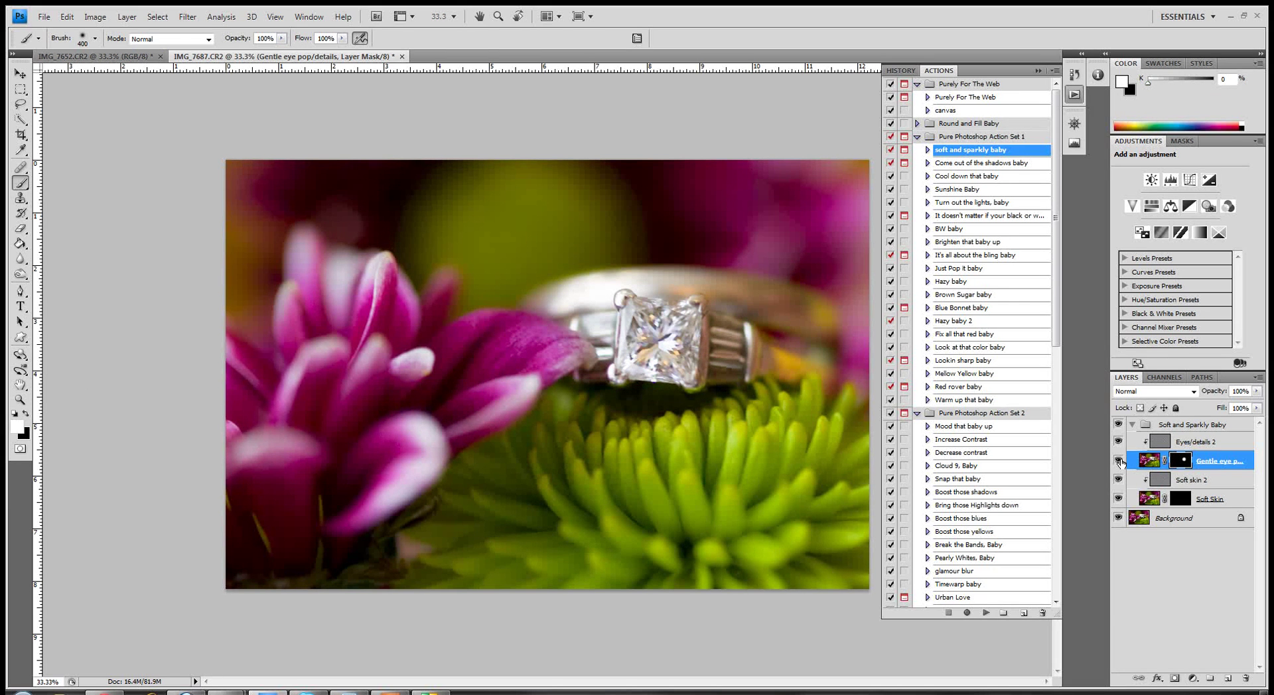
left_click(1173, 499)
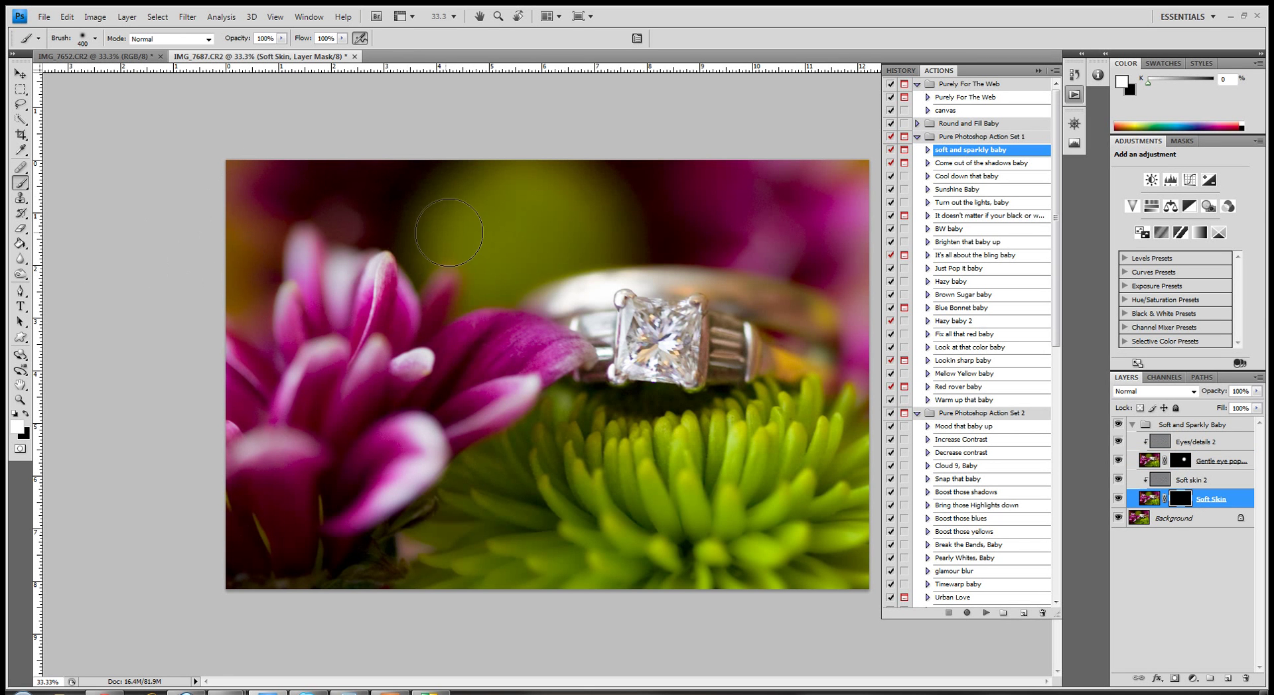
mouse_move(504, 254)
left_mouse_down()
mouse_move(796, 225)
mouse_move(706, 190)
mouse_move(813, 259)
mouse_move(782, 291)
mouse_move(809, 272)
mouse_move(677, 262)
mouse_move(640, 286)
mouse_move(591, 270)
left_mouse_up()
- Merge the ring photo's visible layers and save the result as a History snapshot
key("ctrl+shift+e")
left_click(895, 70)
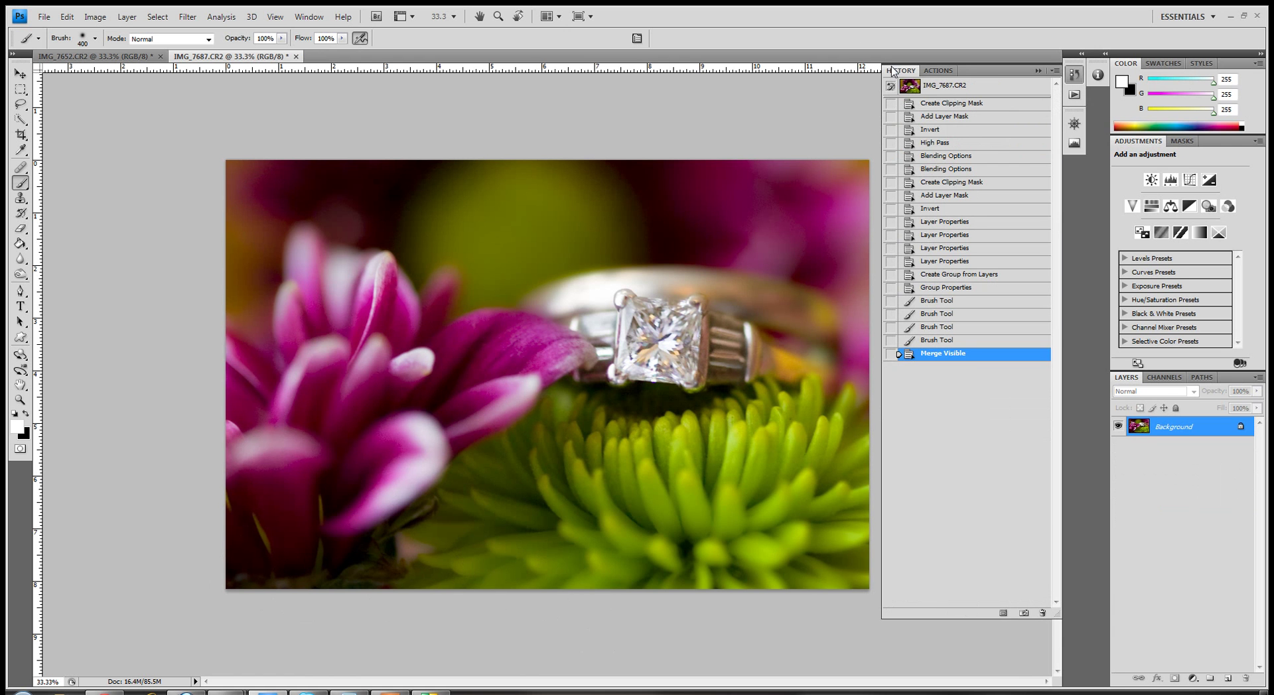
left_click(1023, 613)
- Compare against the original ring photo, return to the snapshot, and close without saving
left_click(938, 70)
left_click(901, 70)
left_click(946, 87)
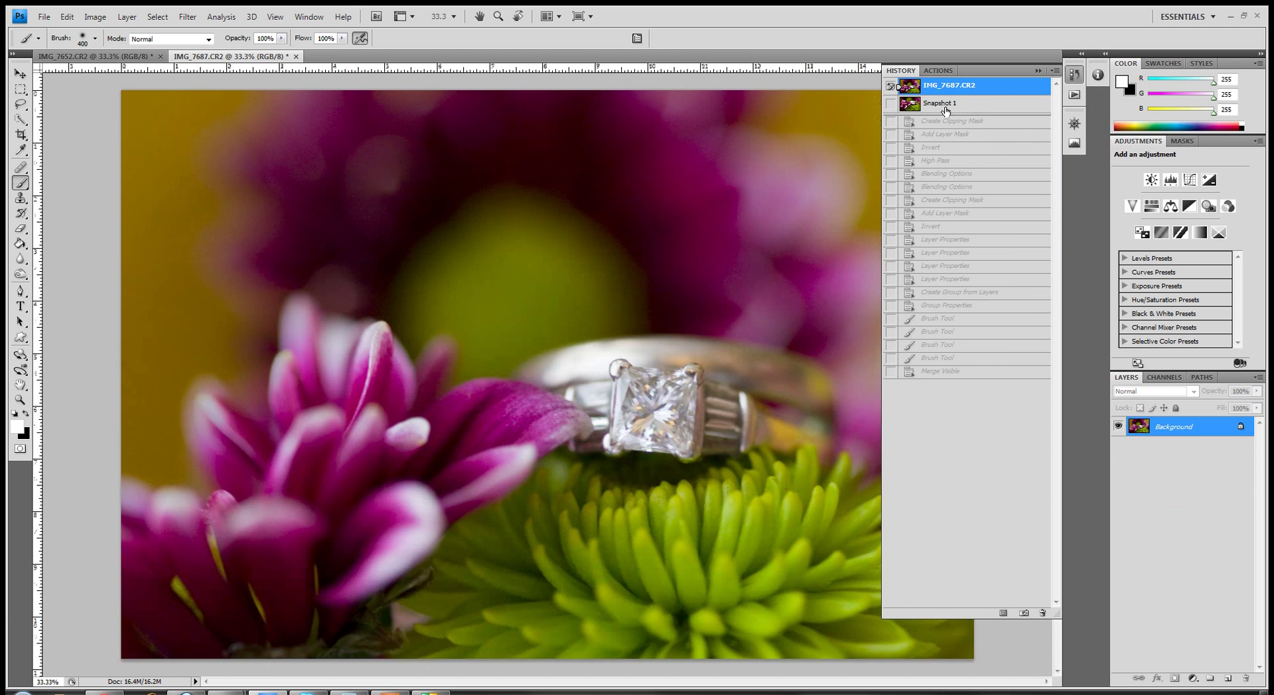
left_click(947, 106)
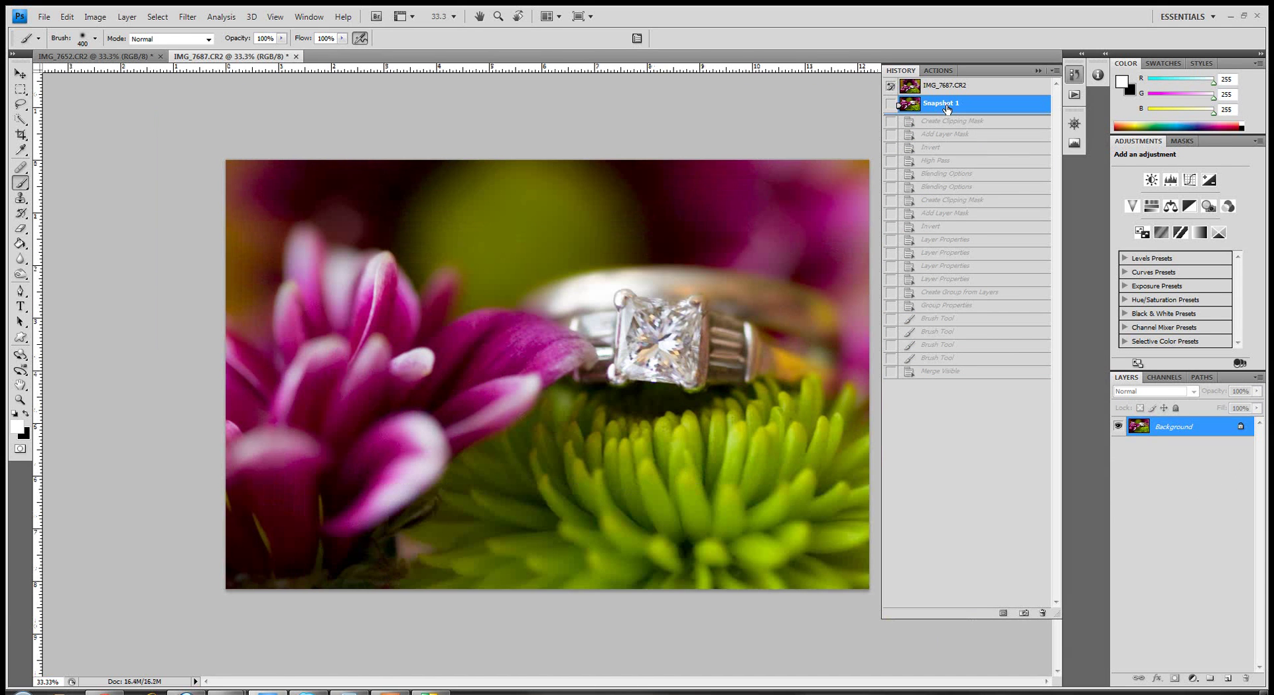
left_click(297, 56)
key("n")
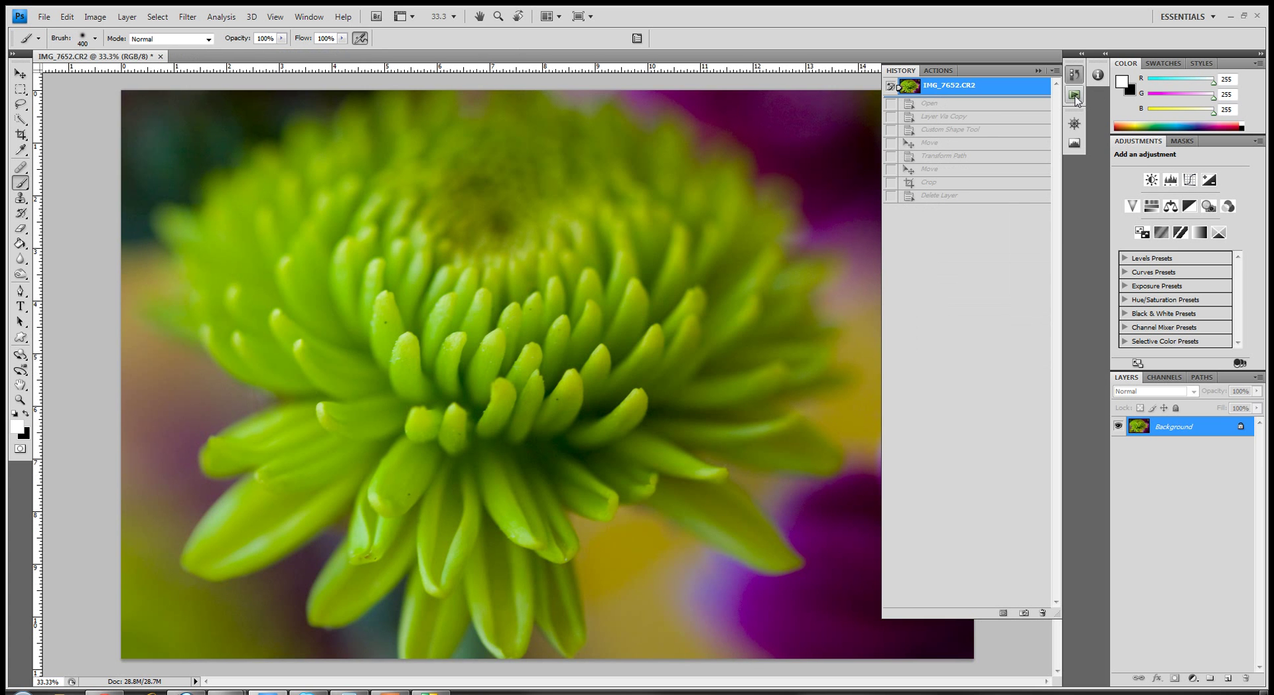
- Draw a 3x3 custom-shape grid over the flower photo and position it over the flower
left_click(1074, 94)
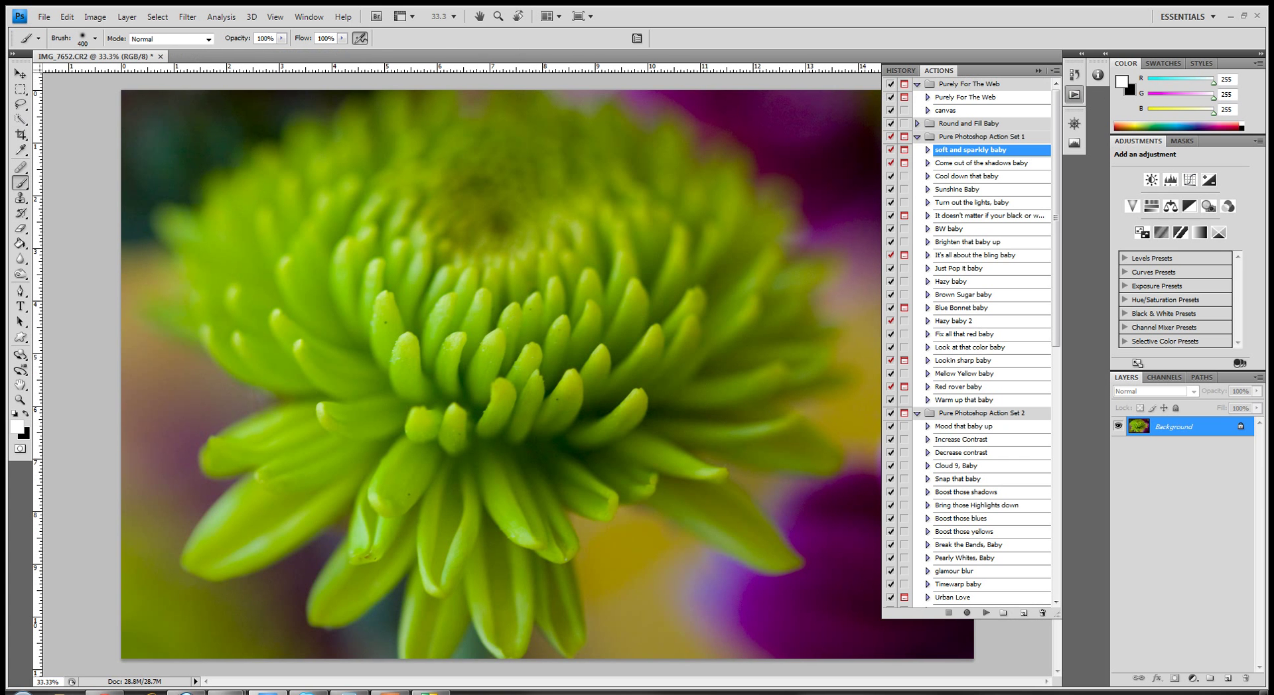
left_click(21, 337)
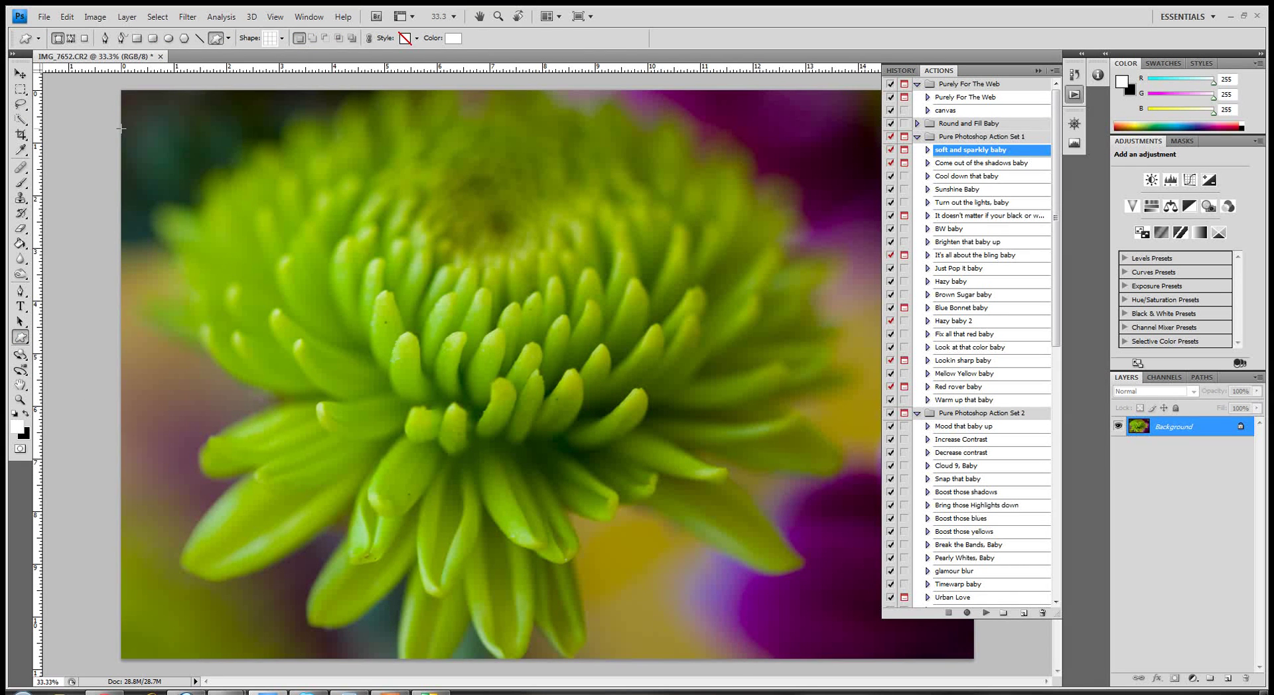
left_click_drag(121, 128, 789, 564)
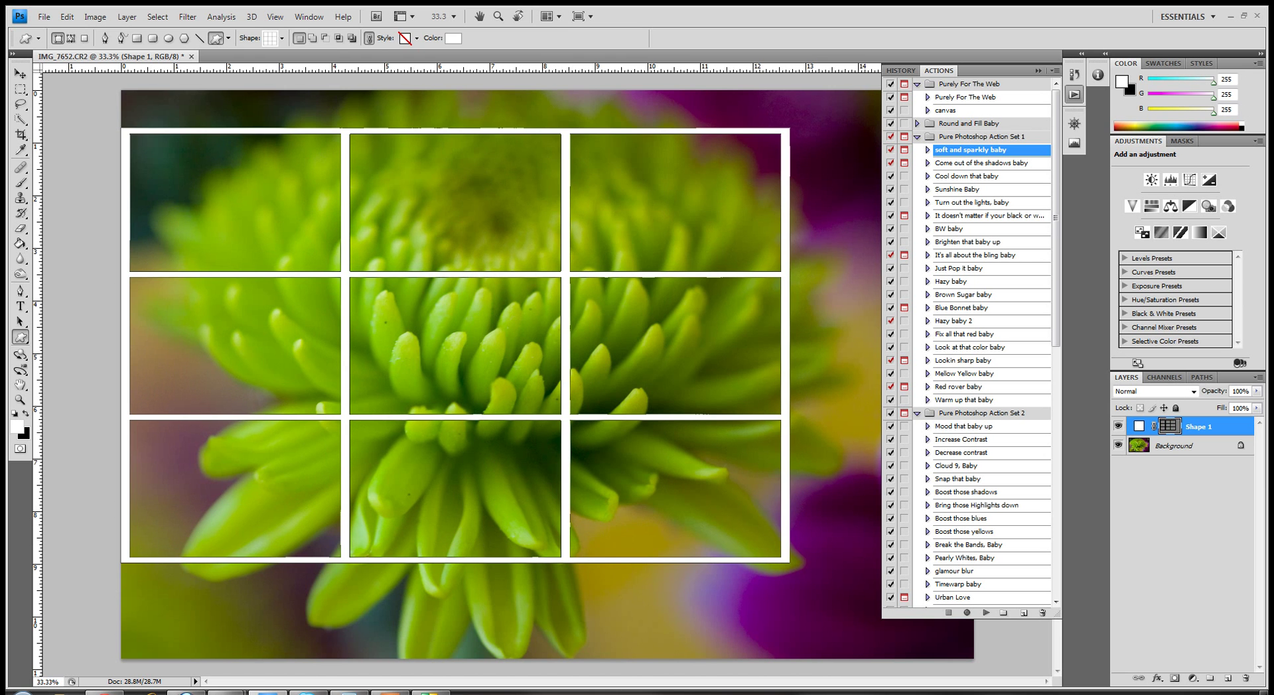
left_click(20, 74)
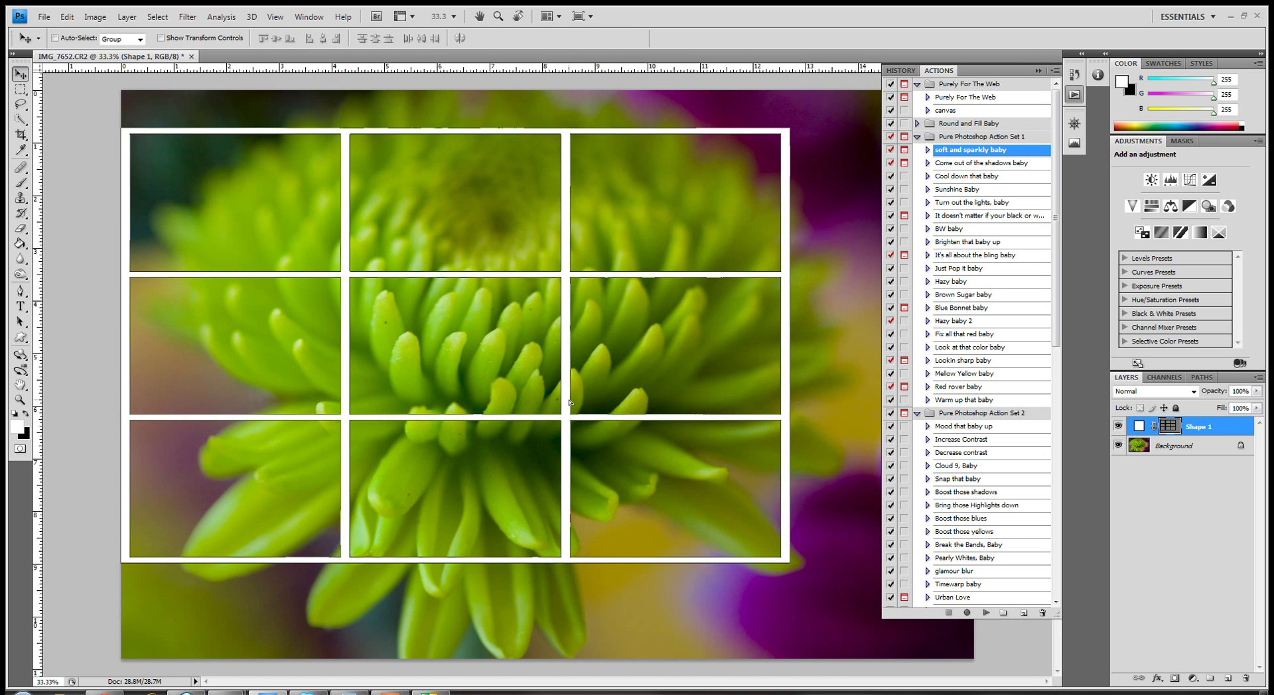
left_click_drag(569, 401, 731, 395)
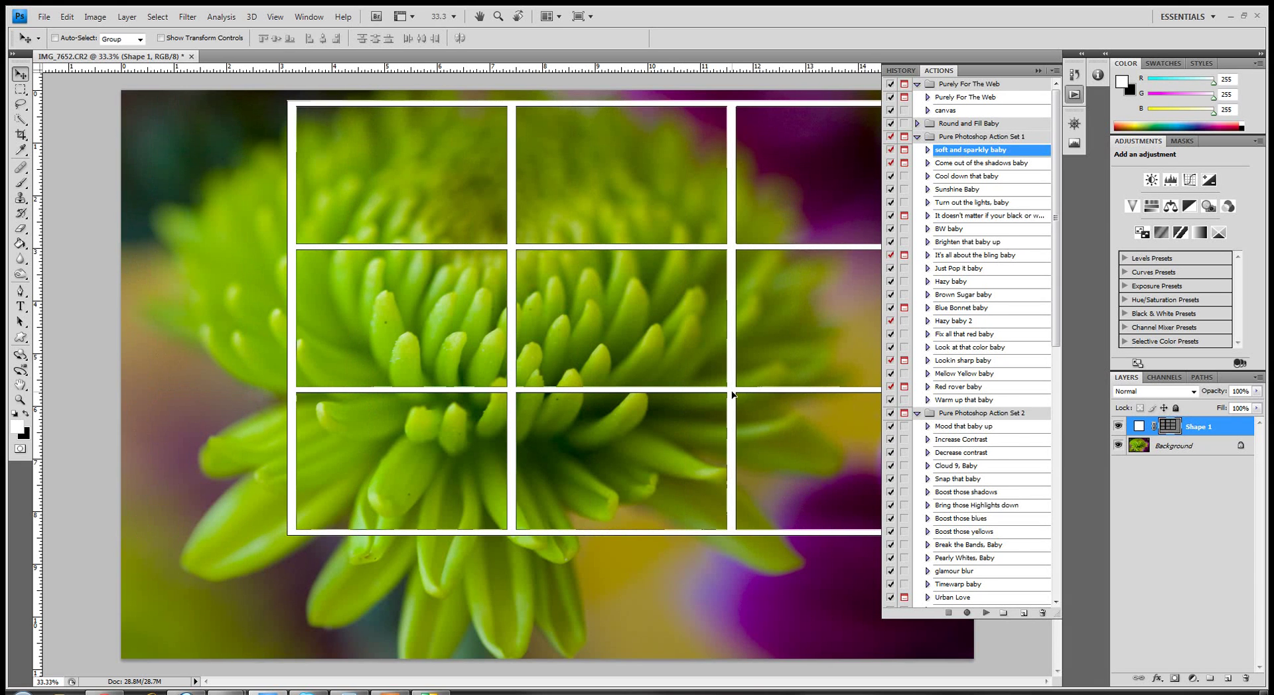
left_click(1074, 94)
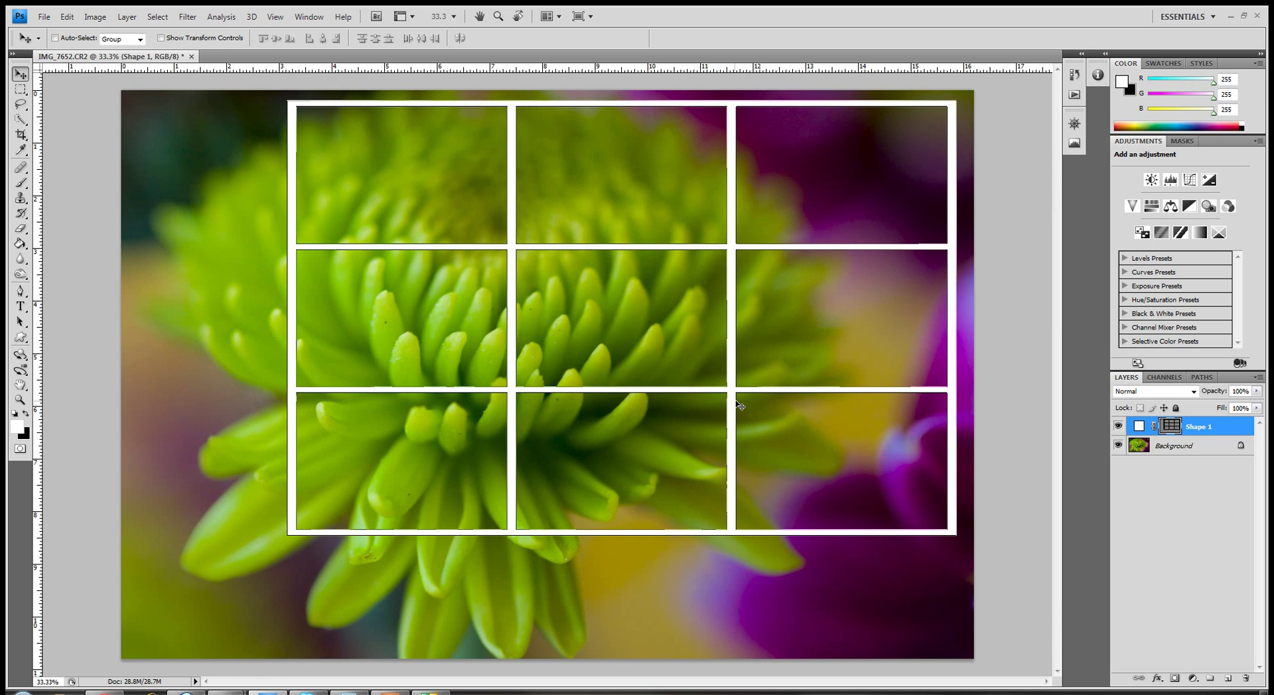
left_click_drag(736, 404, 722, 476)
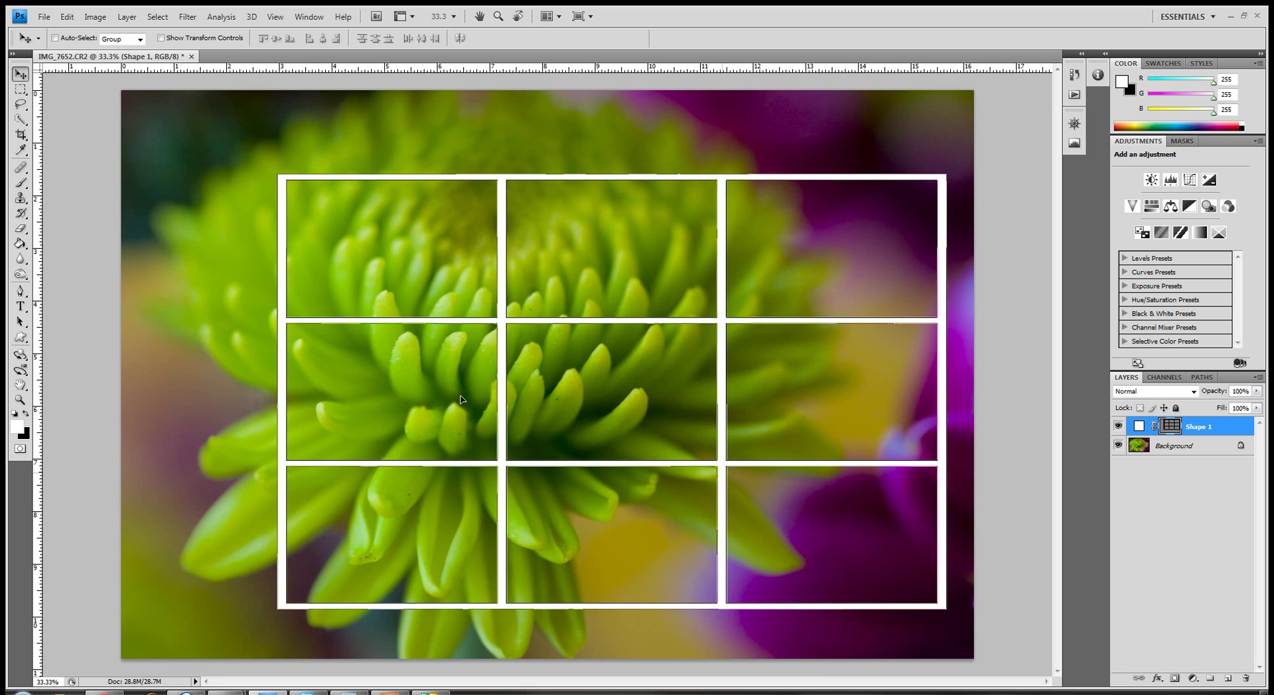
- Crop the flower photo to the grid's outer edge and delete the Shape 1 layer
left_click(22, 135)
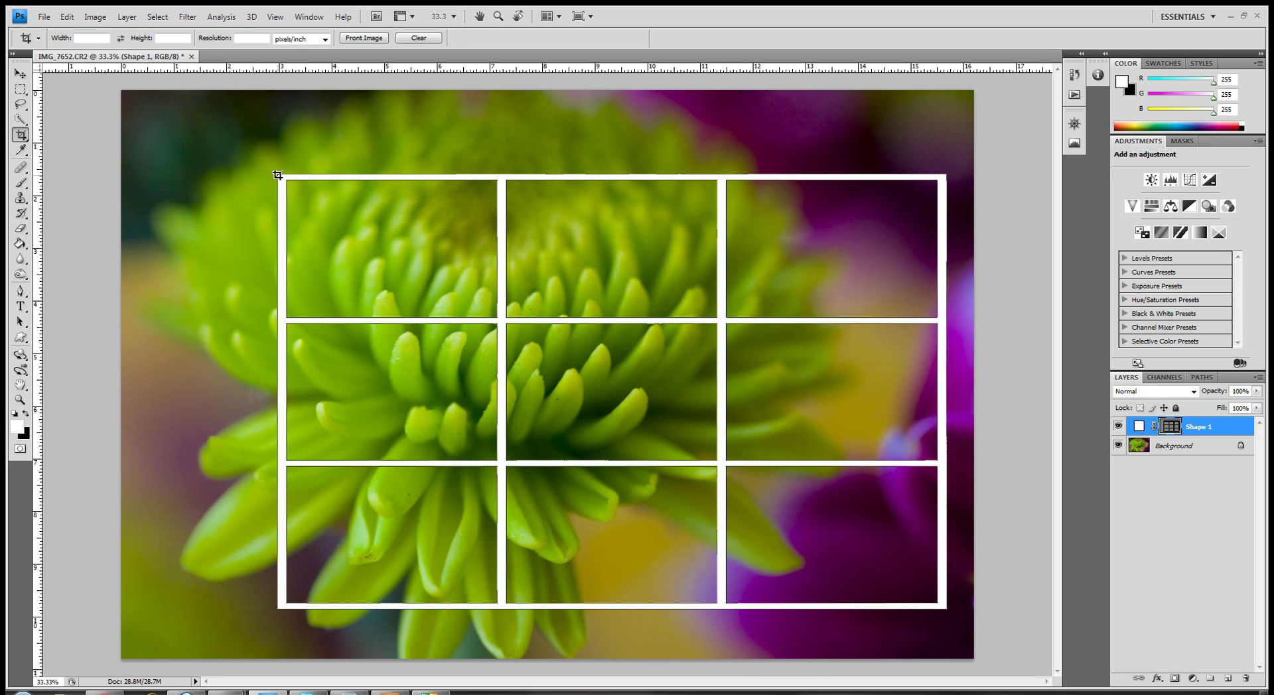
left_click_drag(880, 570, 946, 609)
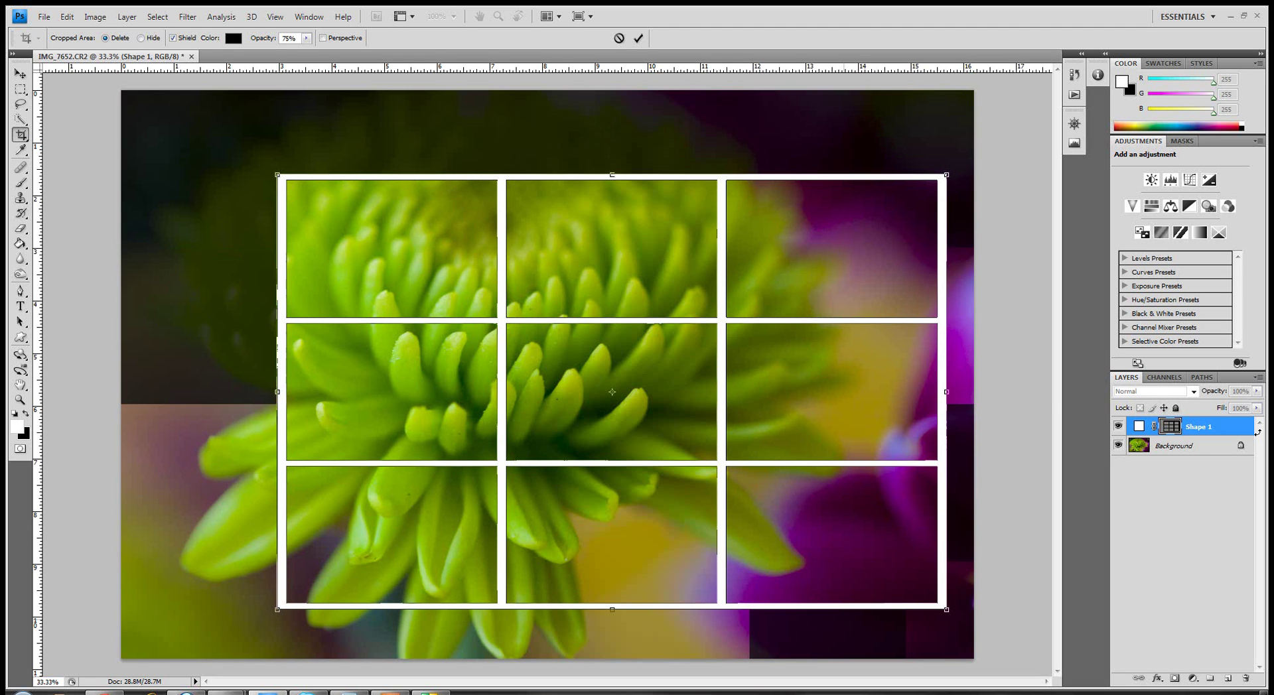
key("Return")
left_click_drag(1194, 427, 1246, 678)
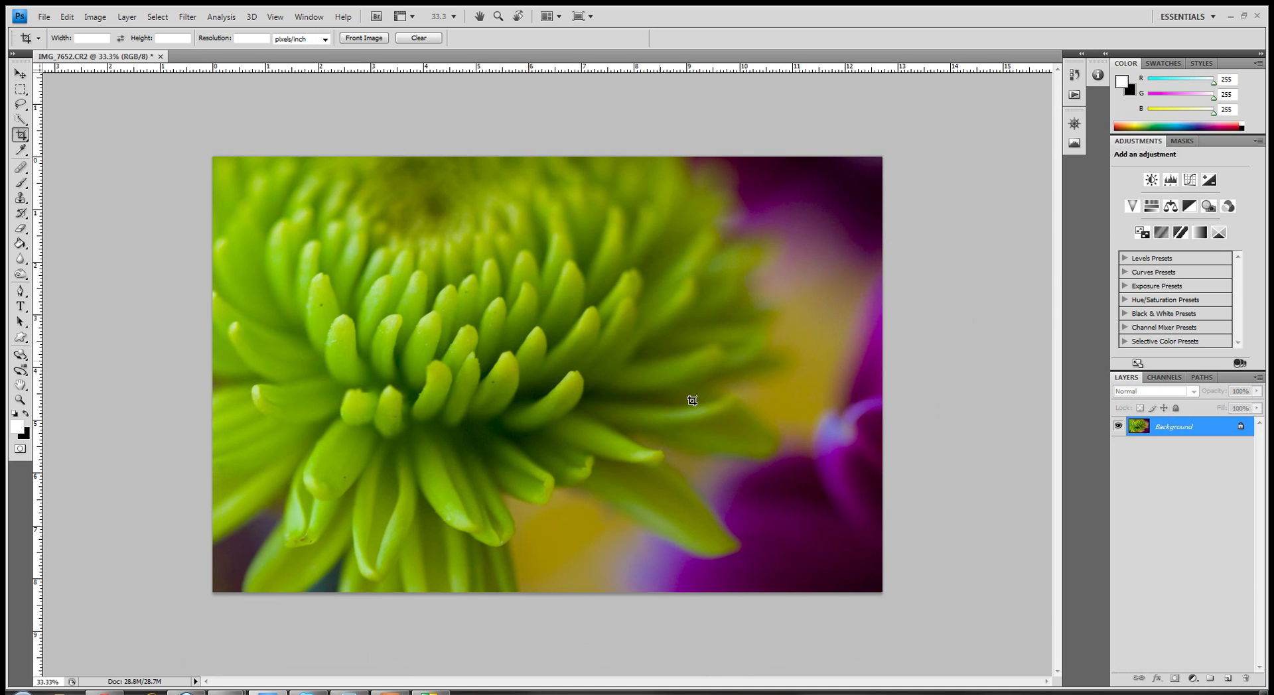
- Play the 'Look at that color baby' action on the flower photo
left_click(1074, 95)
left_click(991, 347)
left_click(985, 613)
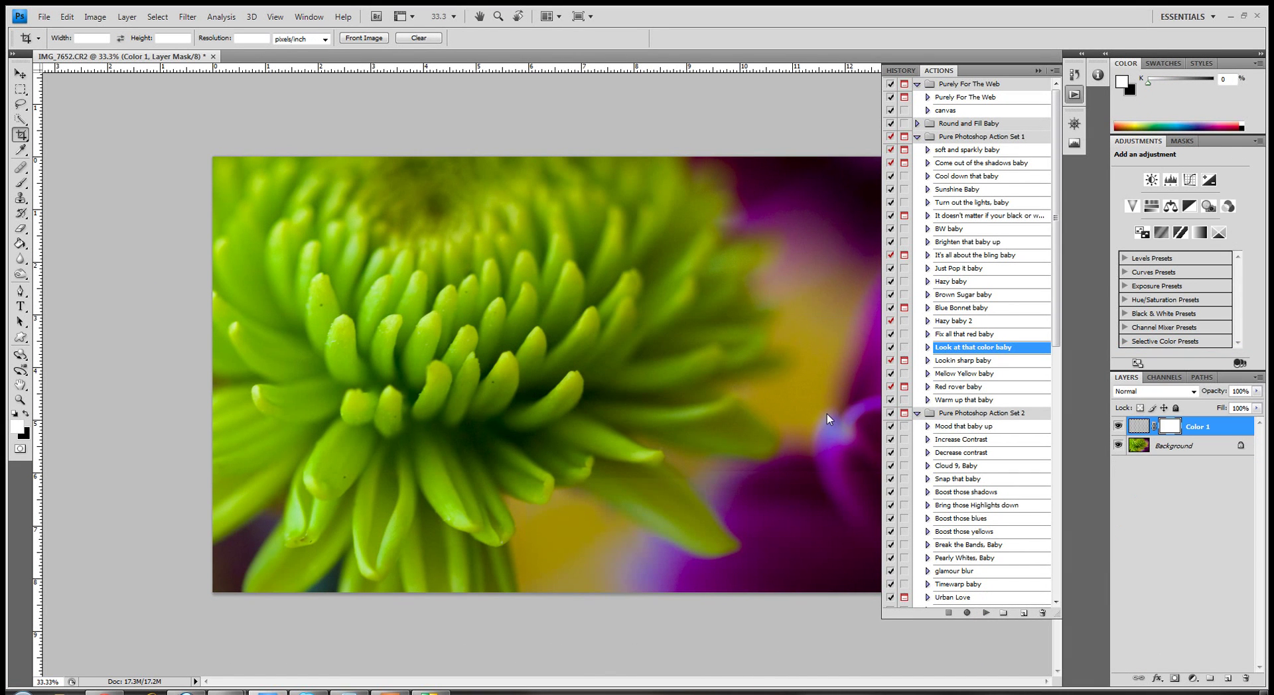
- Set the Color 1 layer's opacity to 66% and merge it into the photo
left_click(1256, 390)
left_click_drag(1238, 403, 1236, 409)
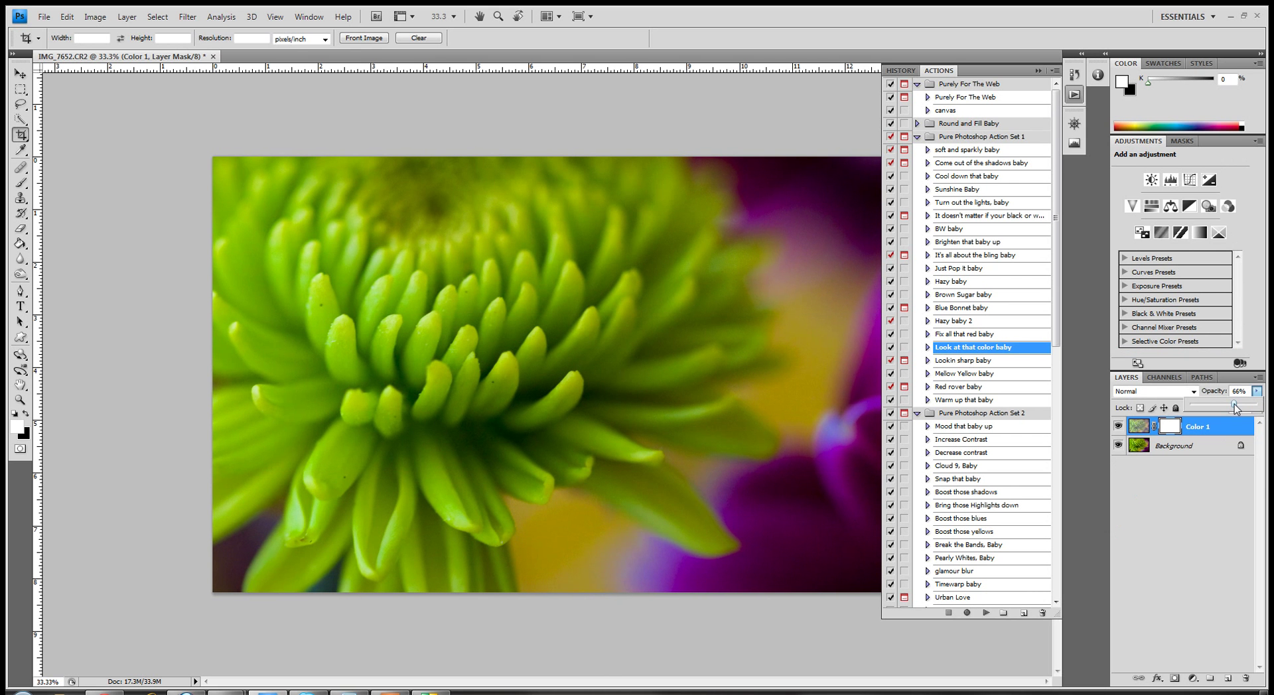
key("Return")
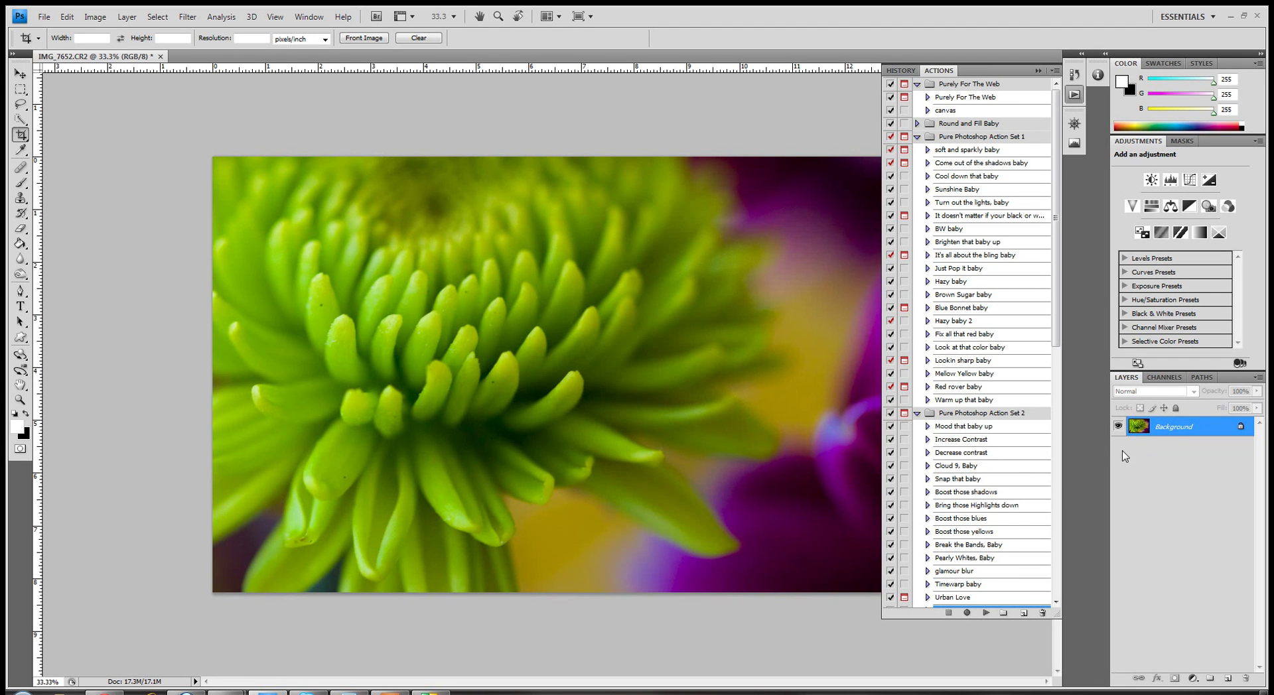
left_click(969, 466)
- Play the 'Cloud 9, Baby' action and lower the Snuggly Warm layer's opacity to 54%
left_click(986, 613)
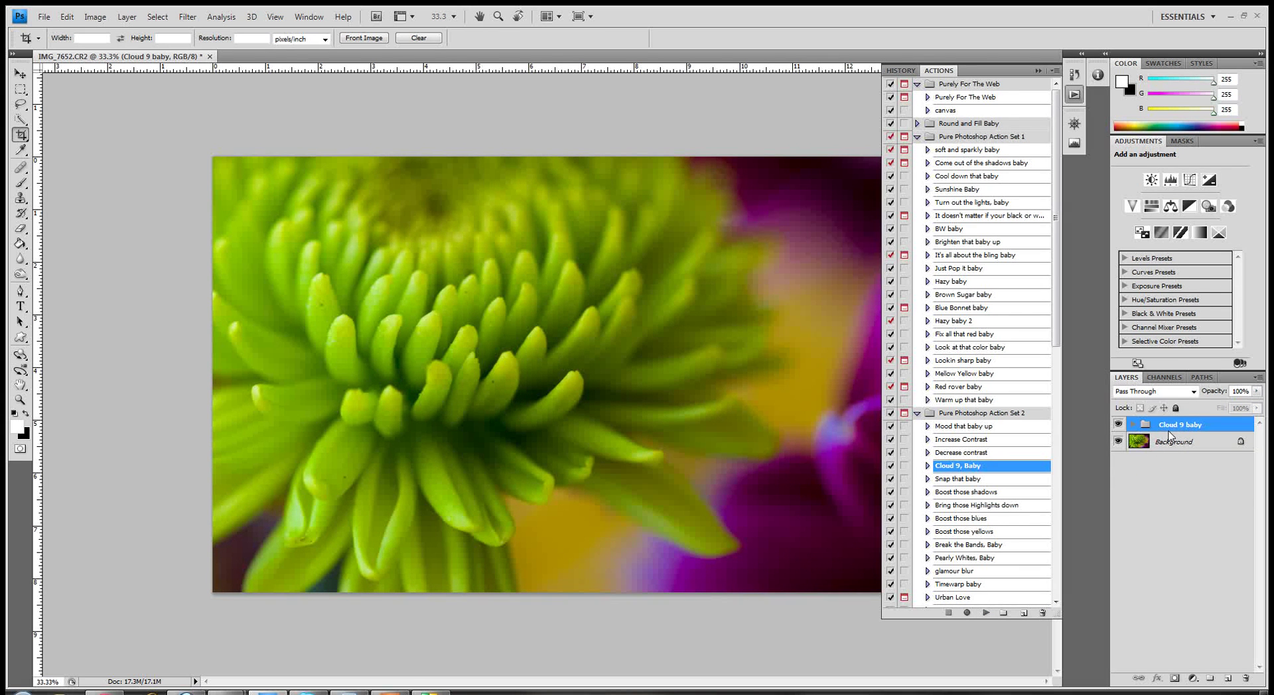
left_click(1134, 426)
left_click(1209, 463)
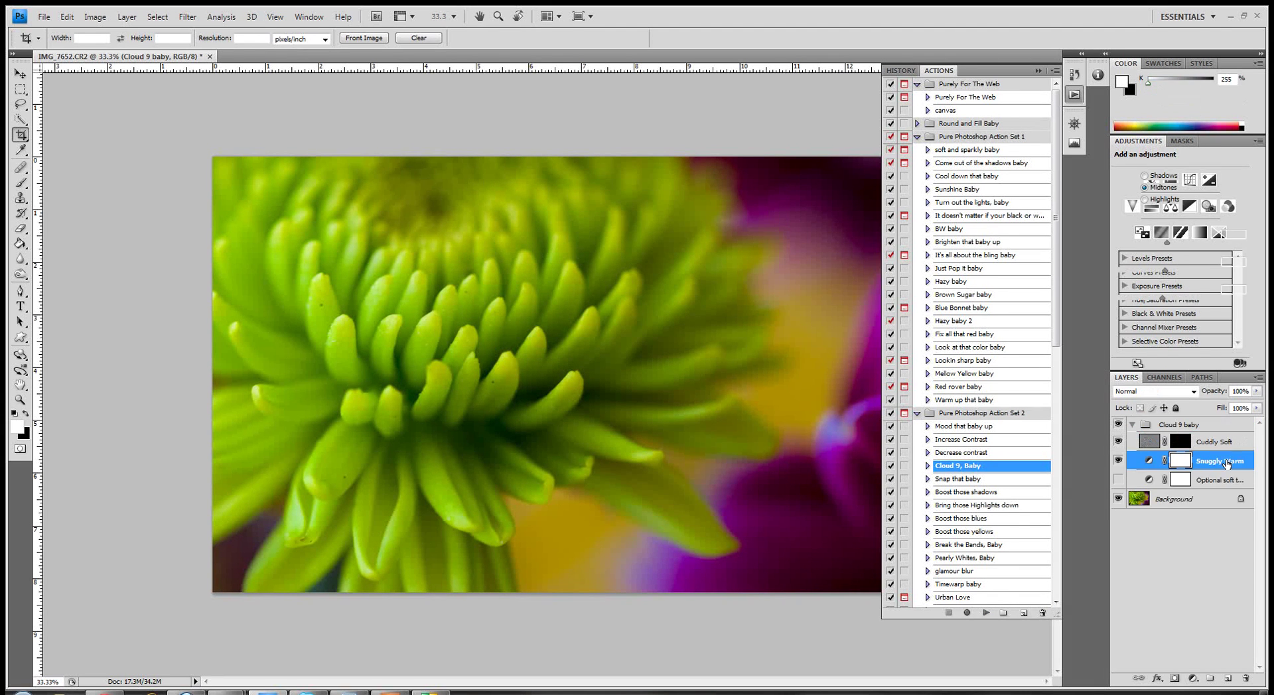
left_click(1256, 392)
left_click_drag(1256, 391, 1216, 422)
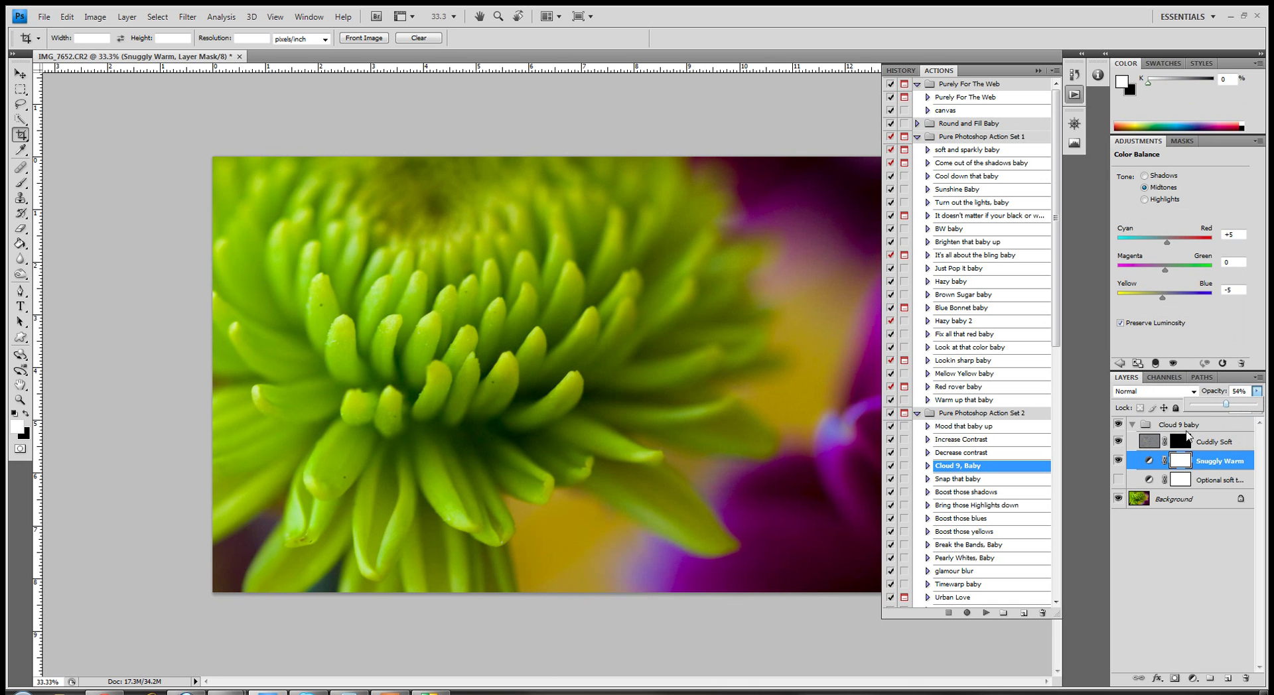
- Brush Cuddly Soft's mask over the sharp petals and lower-left corner, then delete the optional soft layer
left_click(1187, 443)
left_click(1072, 95)
left_click(20, 184)
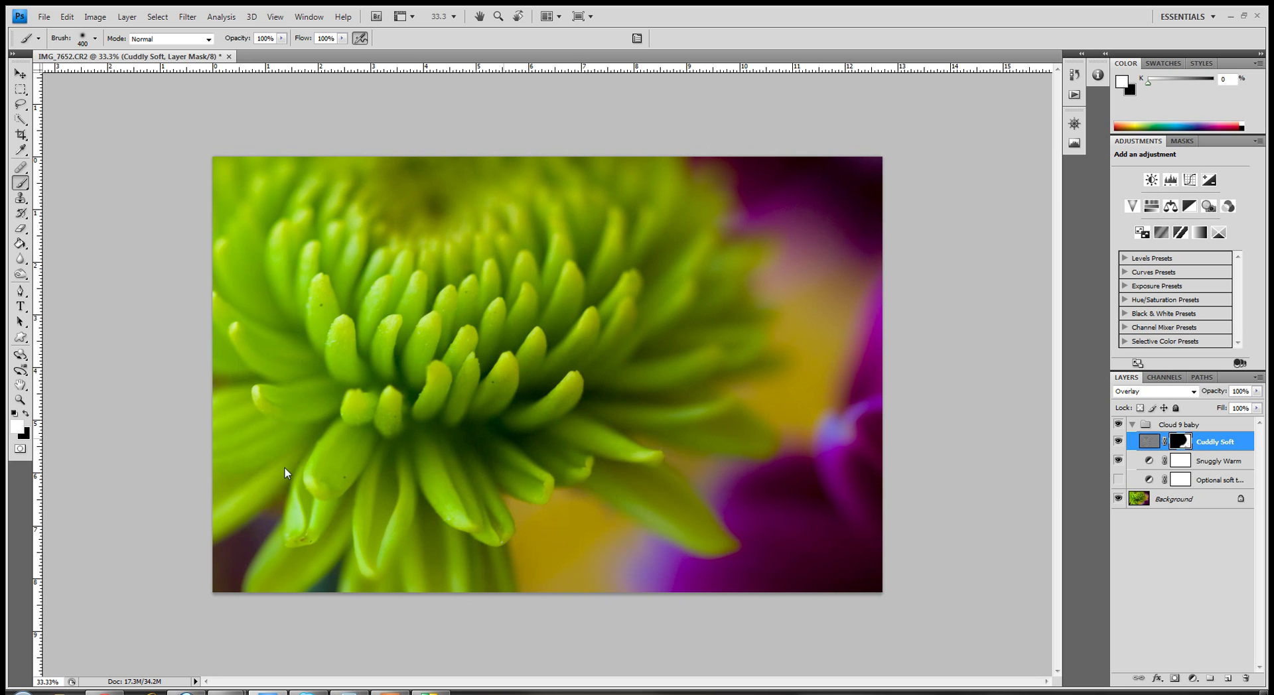
mouse_move(573, 568)
left_mouse_down()
mouse_move(639, 555)
mouse_move(603, 526)
mouse_move(673, 488)
left_mouse_up()
mouse_move(204, 539)
left_mouse_down()
mouse_move(231, 480)
mouse_move(249, 557)
mouse_move(245, 427)
mouse_move(278, 571)
left_mouse_up()
left_click_drag(1198, 486, 1246, 678)
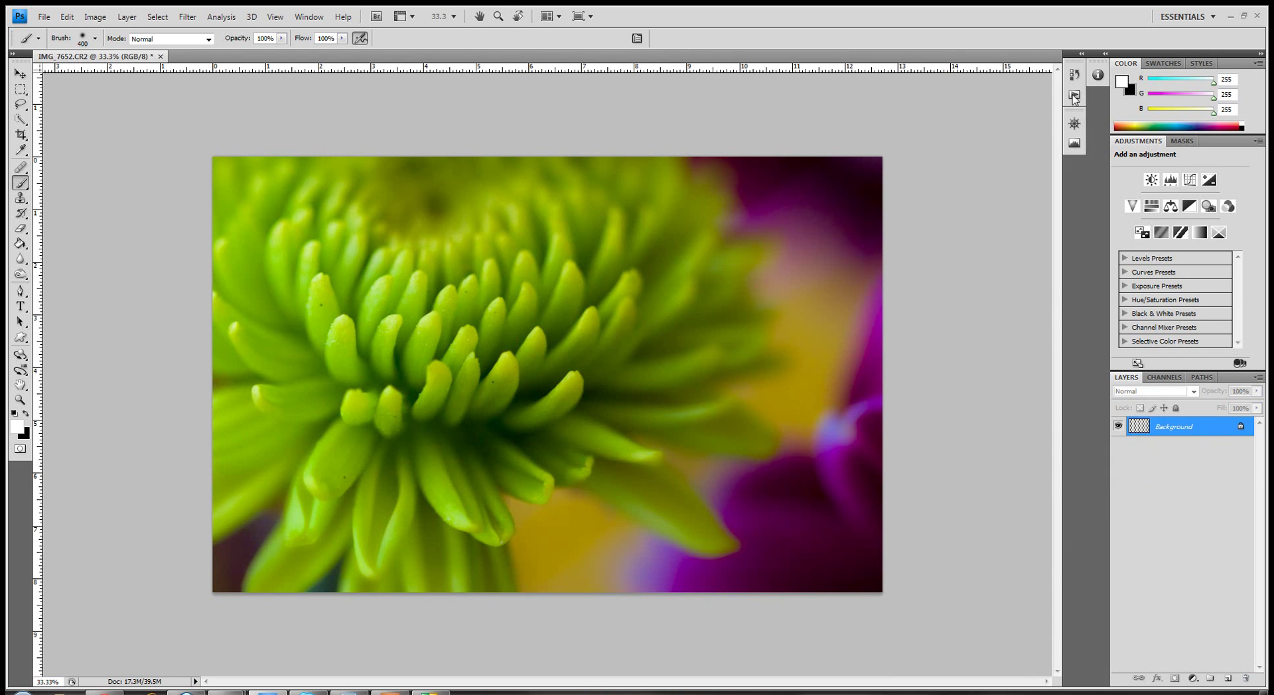
- Merge visible layers, save Snapshot 1, compare with the original flower, and return to Snapshot 1
key("alt+F9")
left_click(901, 70)
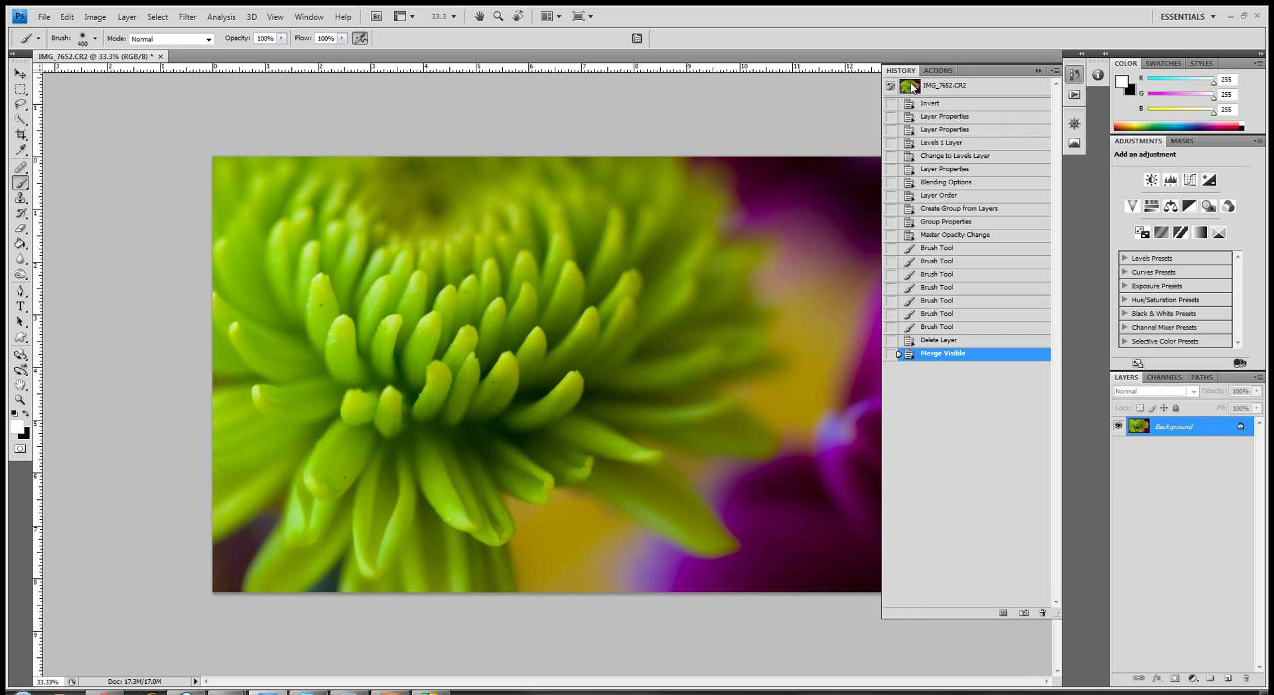
left_click(1023, 614)
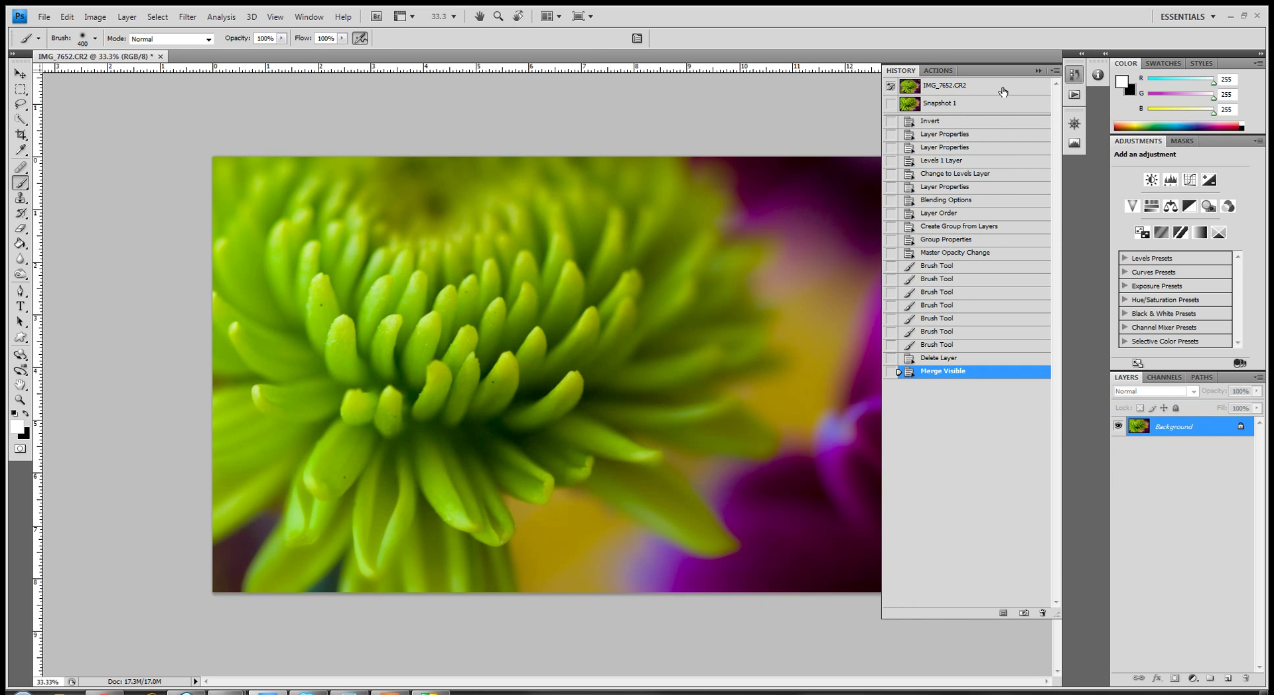
left_click(1003, 90)
left_click(992, 110)
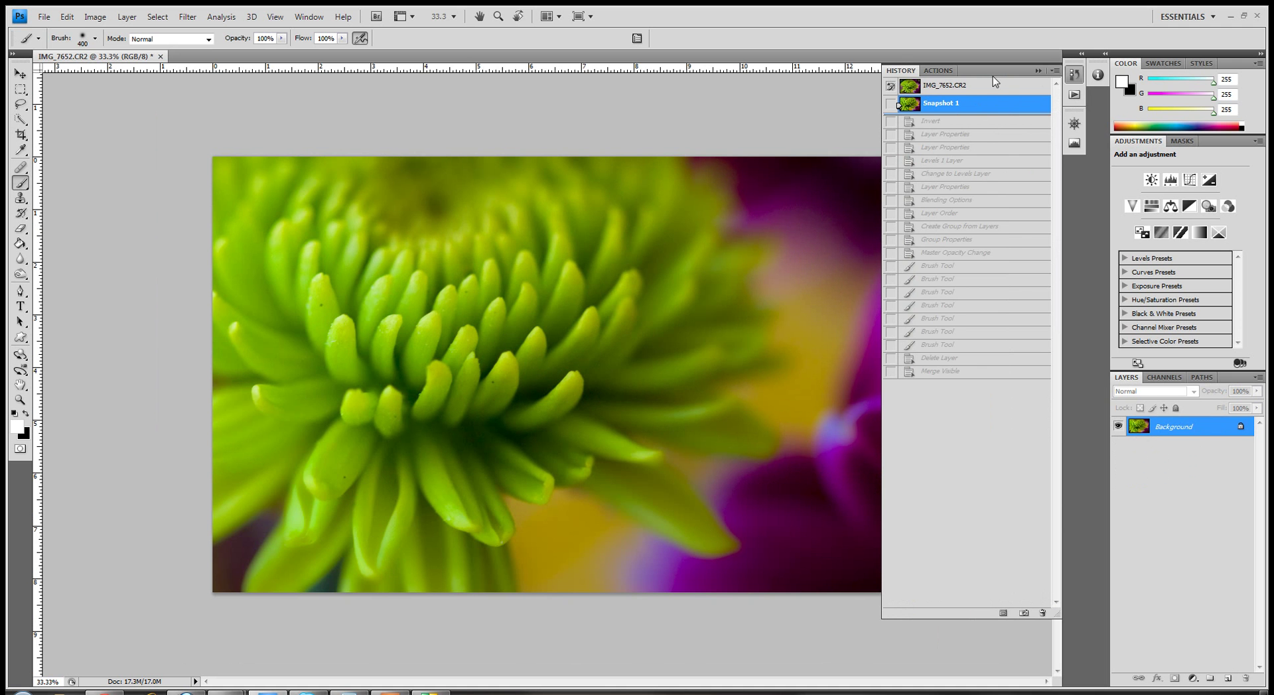
left_click(1072, 95)
left_click(1073, 94)
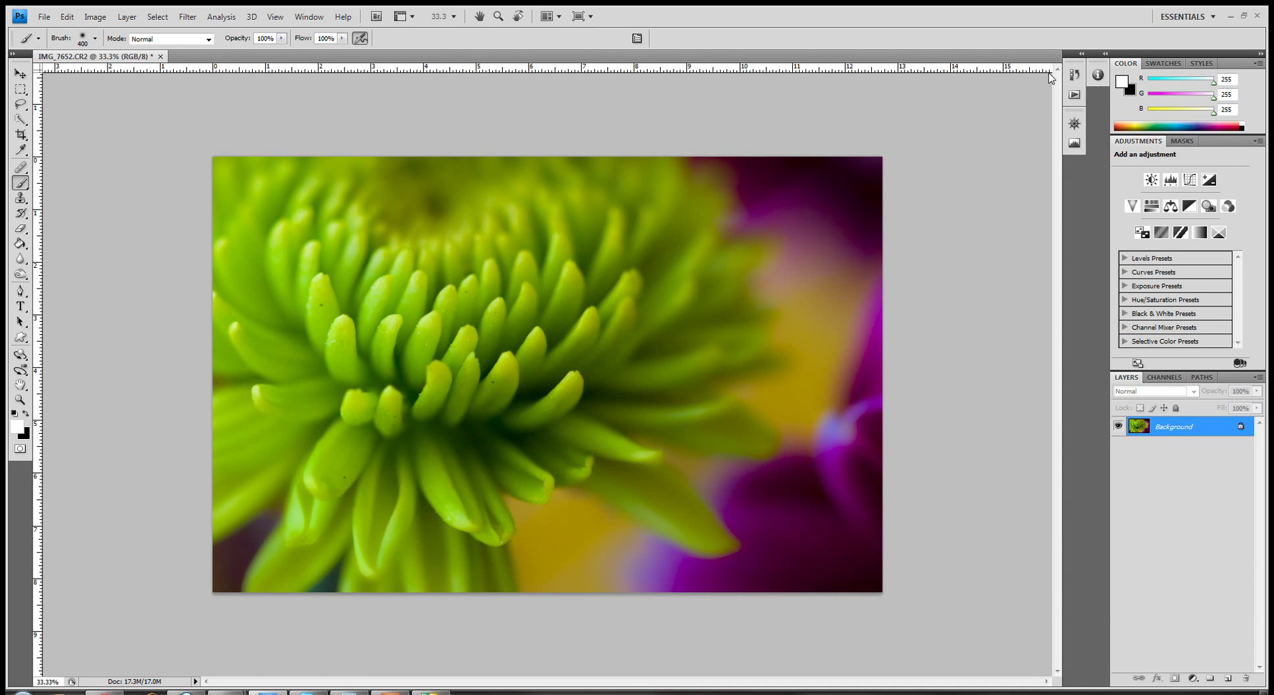